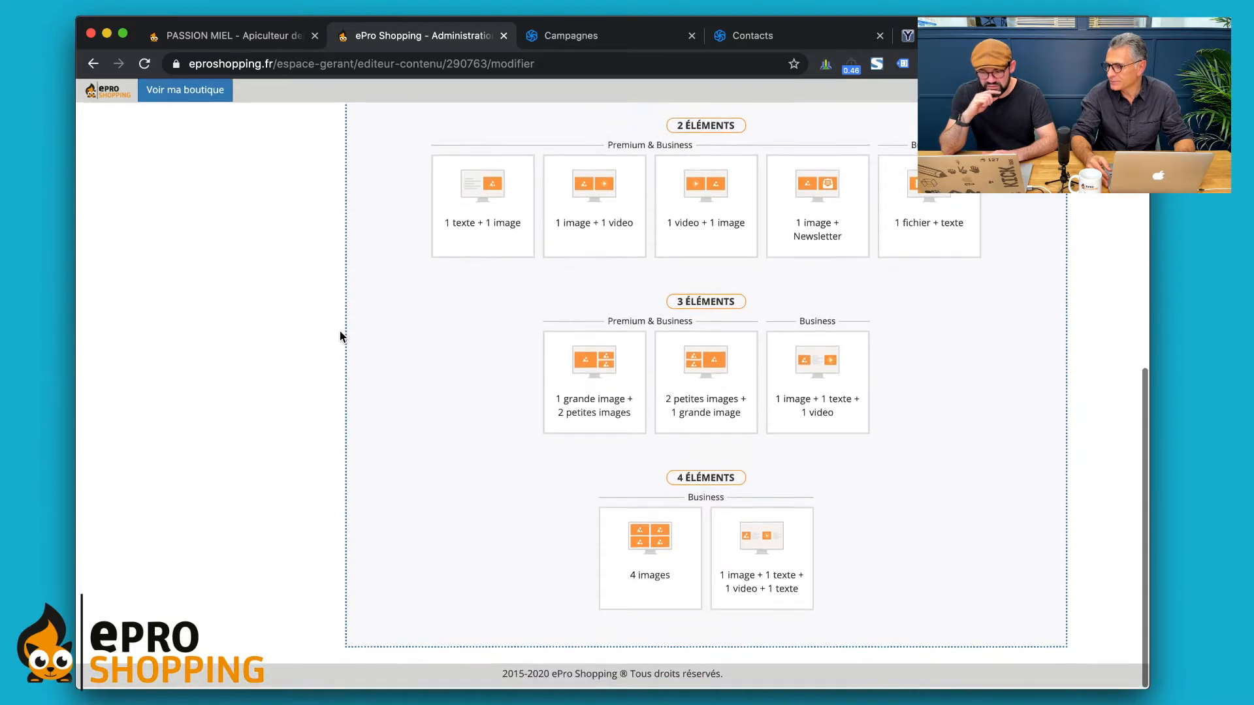
Step: Add a single-image block (1 image) to the PROMO NOEL page
{"action": "scroll", "coordinate": [340, 336], "scroll_direction": "up", "scroll_amount": 7}
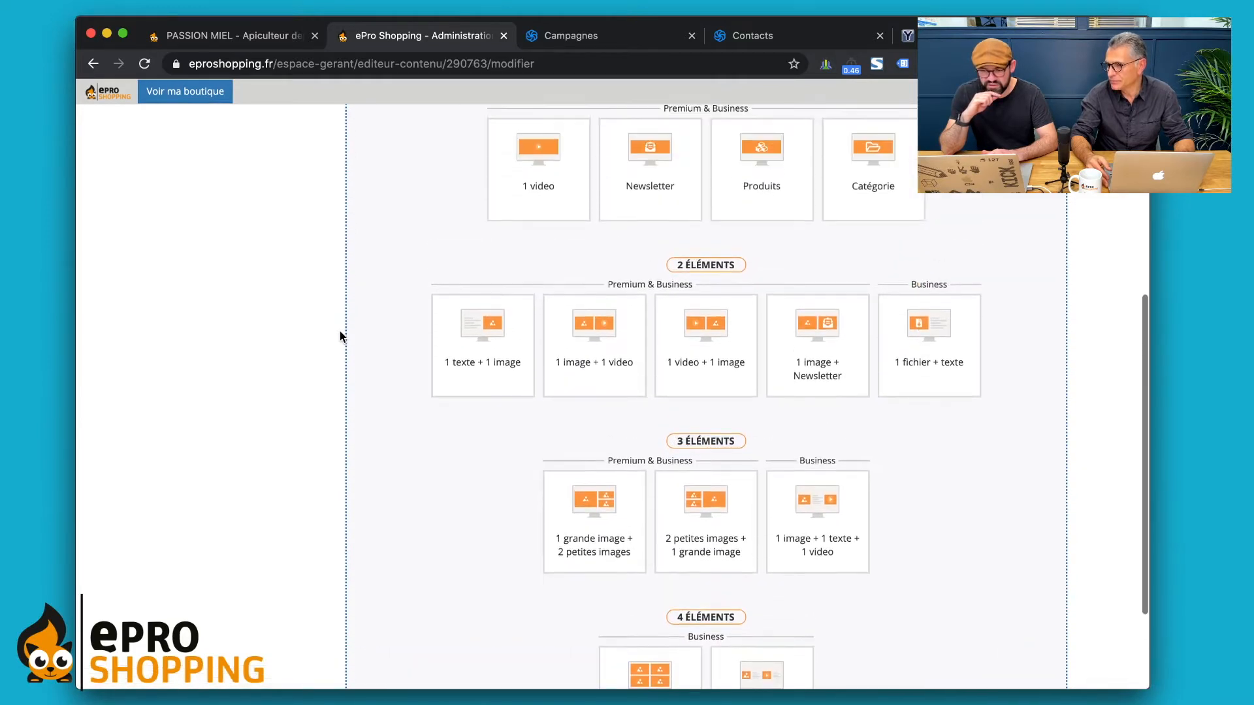
{"action": "scroll", "coordinate": [339, 336], "scroll_direction": "up", "scroll_amount": 3}
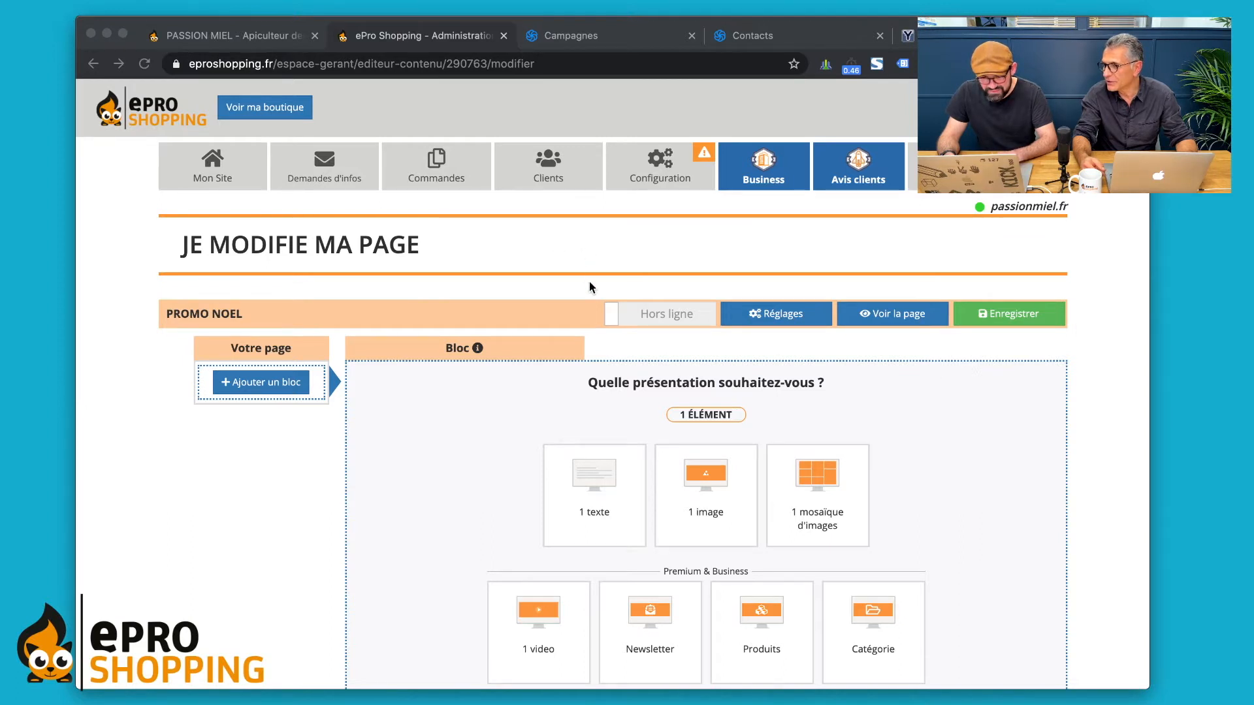
{"action": "left_click", "coordinate": [297, 548]}
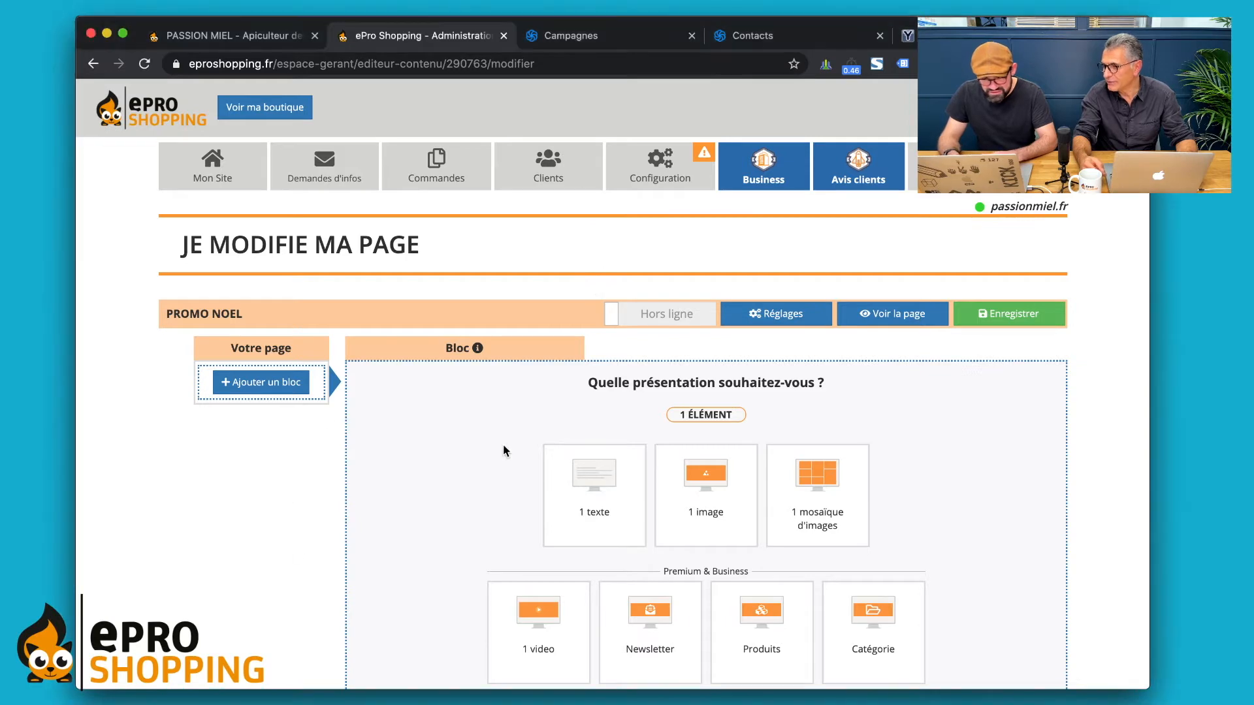
{"action": "left_click", "coordinate": [722, 508]}
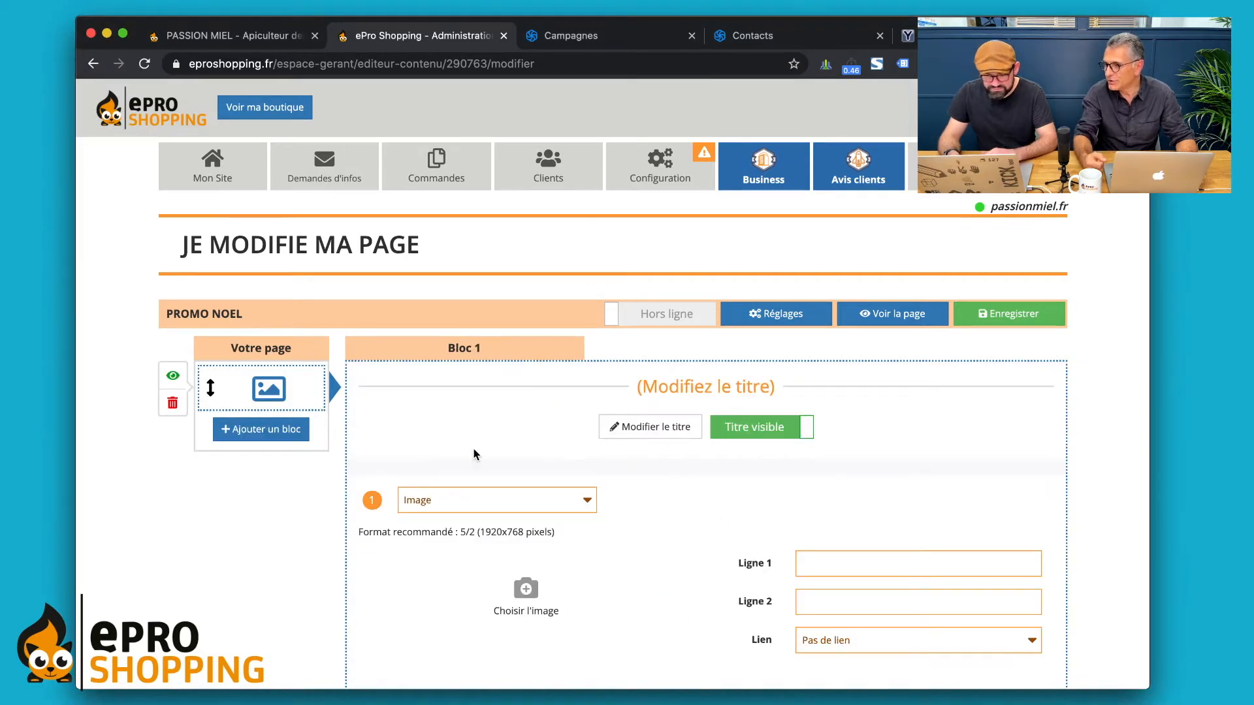
Step: Load the photo of the festive Christmas dinner table into the image block
{"action": "scroll", "coordinate": [474, 455], "scroll_direction": "down", "scroll_amount": 3}
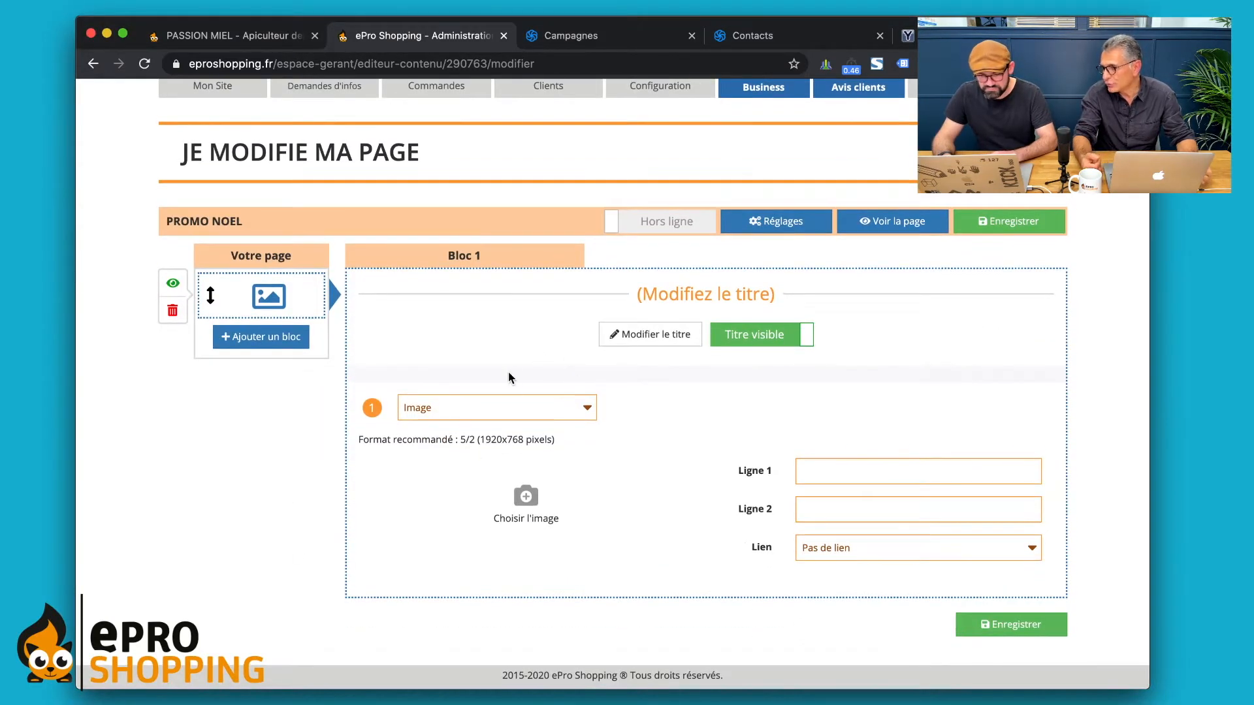
{"action": "left_click", "coordinate": [540, 423]}
{"action": "left_click", "coordinate": [542, 406]}
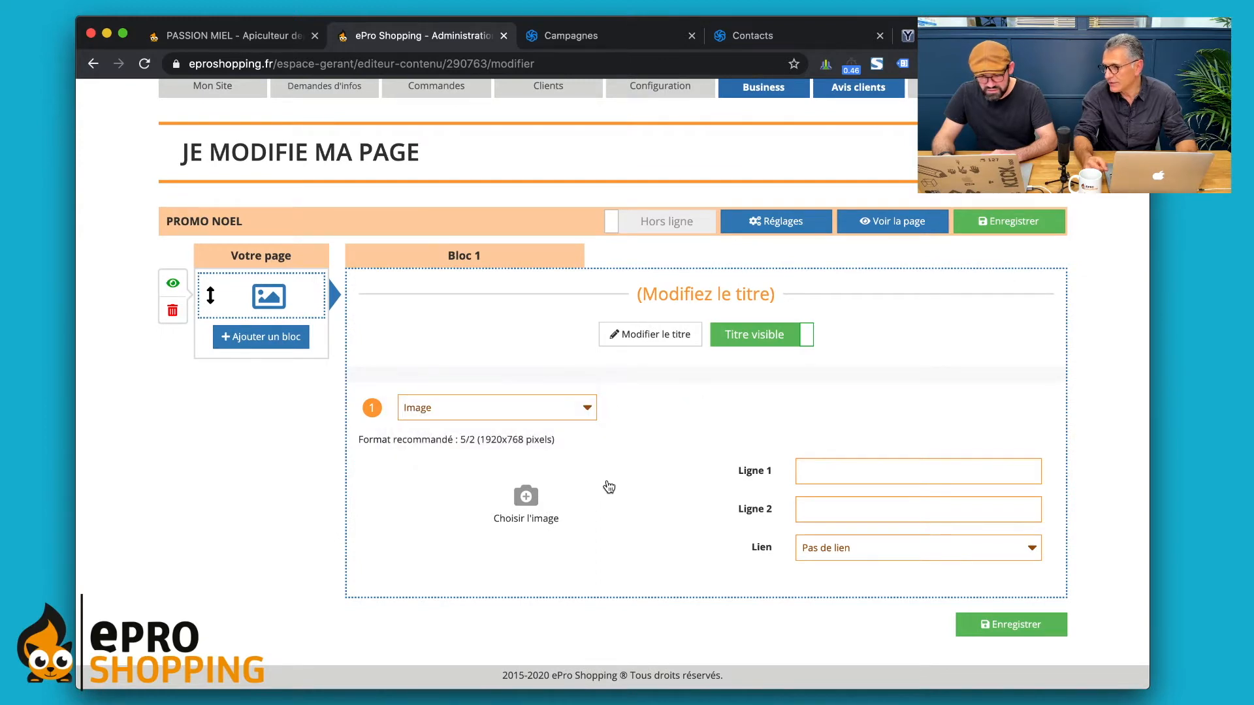
{"action": "left_click", "coordinate": [532, 519]}
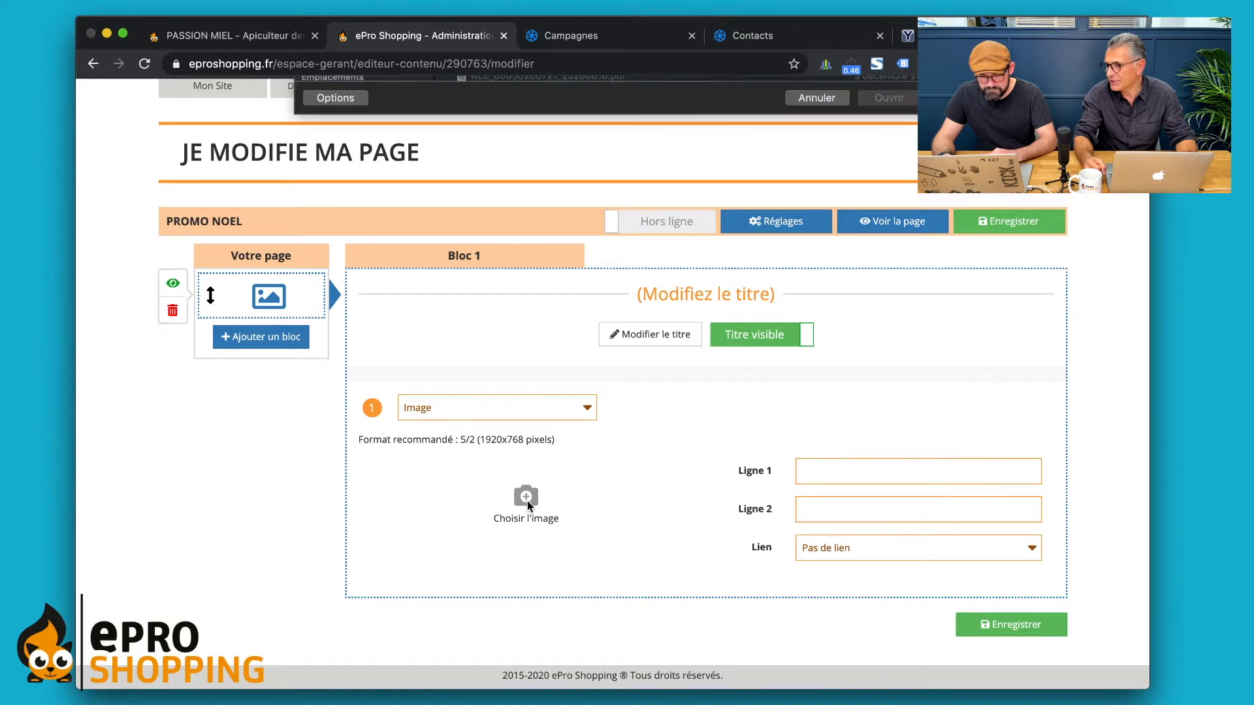
{"action": "double_click", "coordinate": [496, 199]}
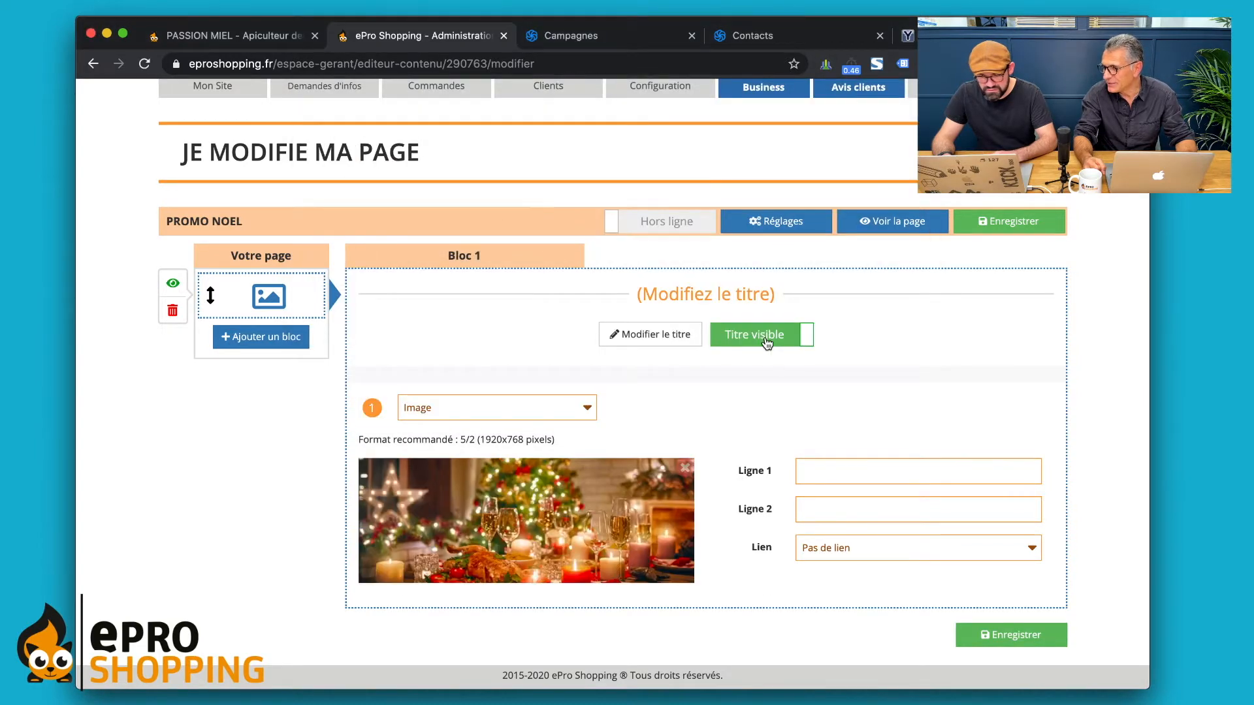
Step: Set the image block's Ligne 1 caption to "Le MIEL s'invite à NOEL"
{"action": "left_click", "coordinate": [831, 484]}
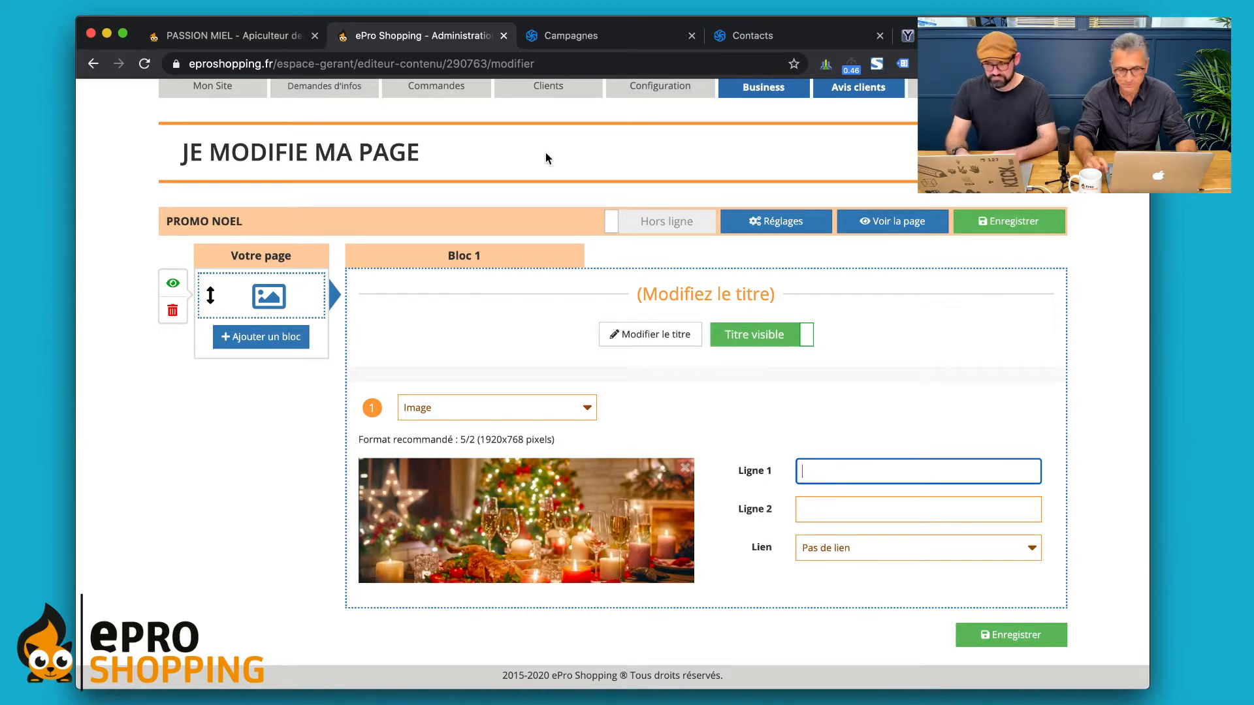
{"action": "key", "text": "super+Tab"}
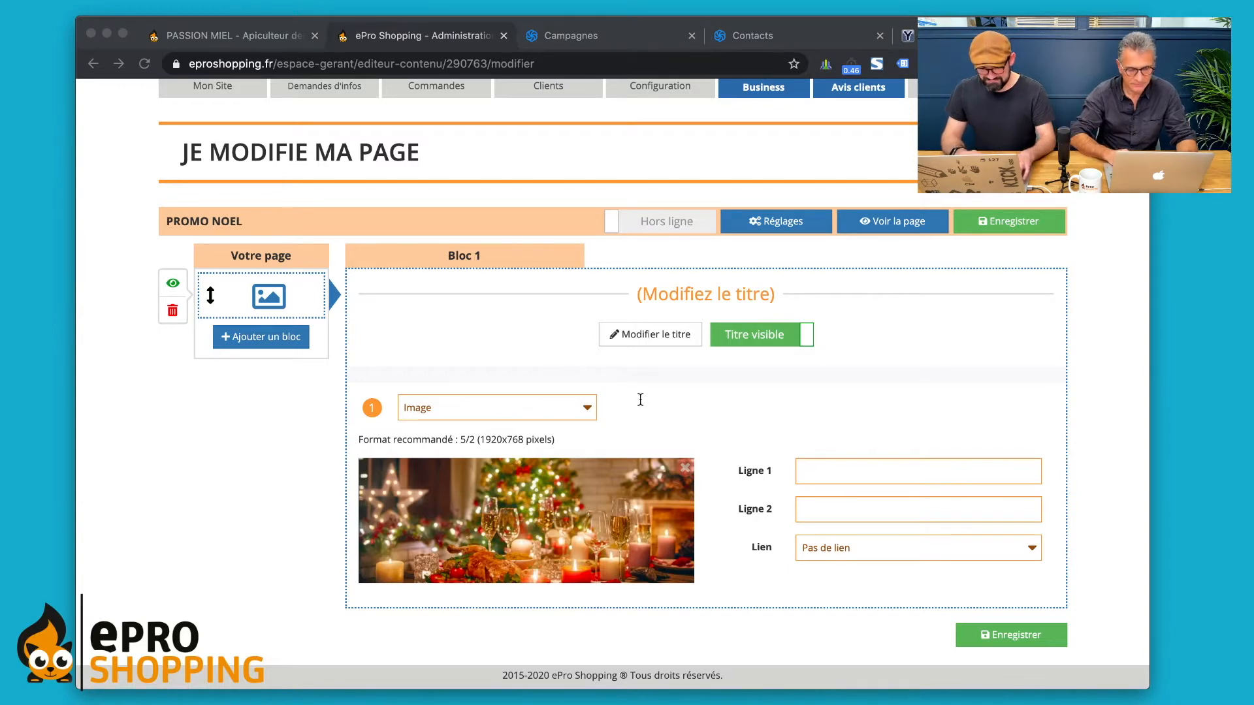
{"action": "key", "text": "super+Tab"}
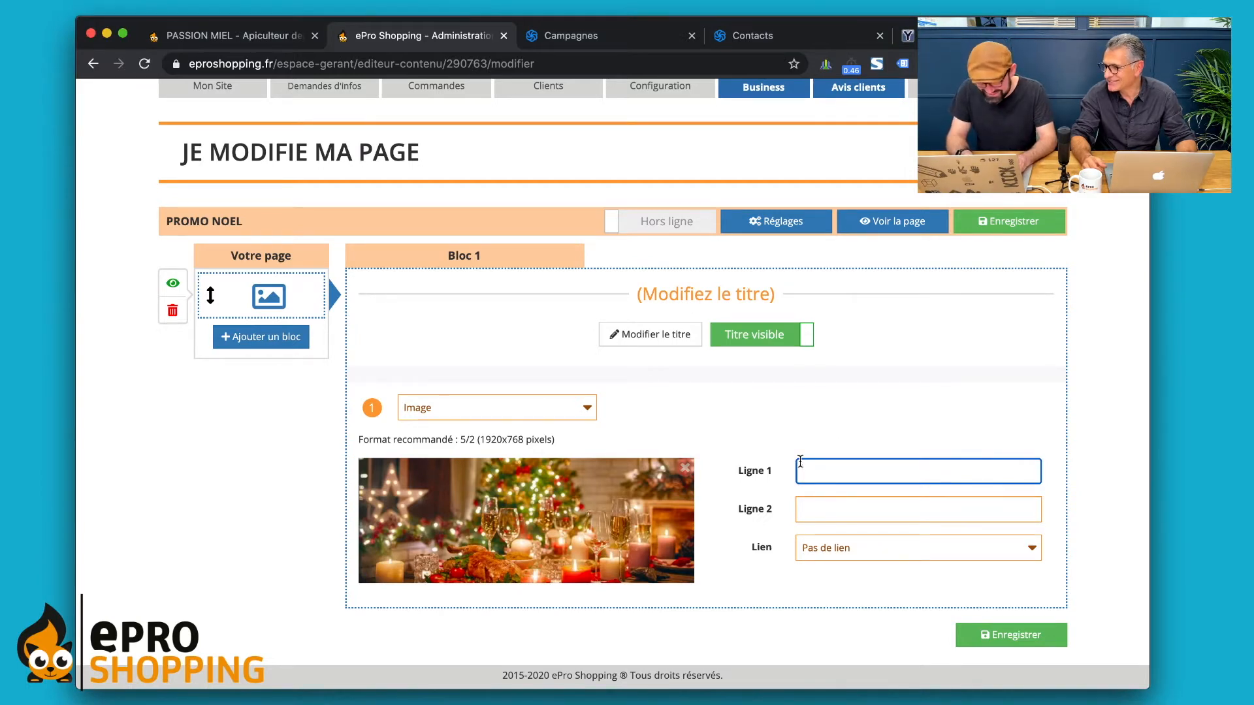
{"action": "type", "text": "Le MIEL s'invite à NOEL"}
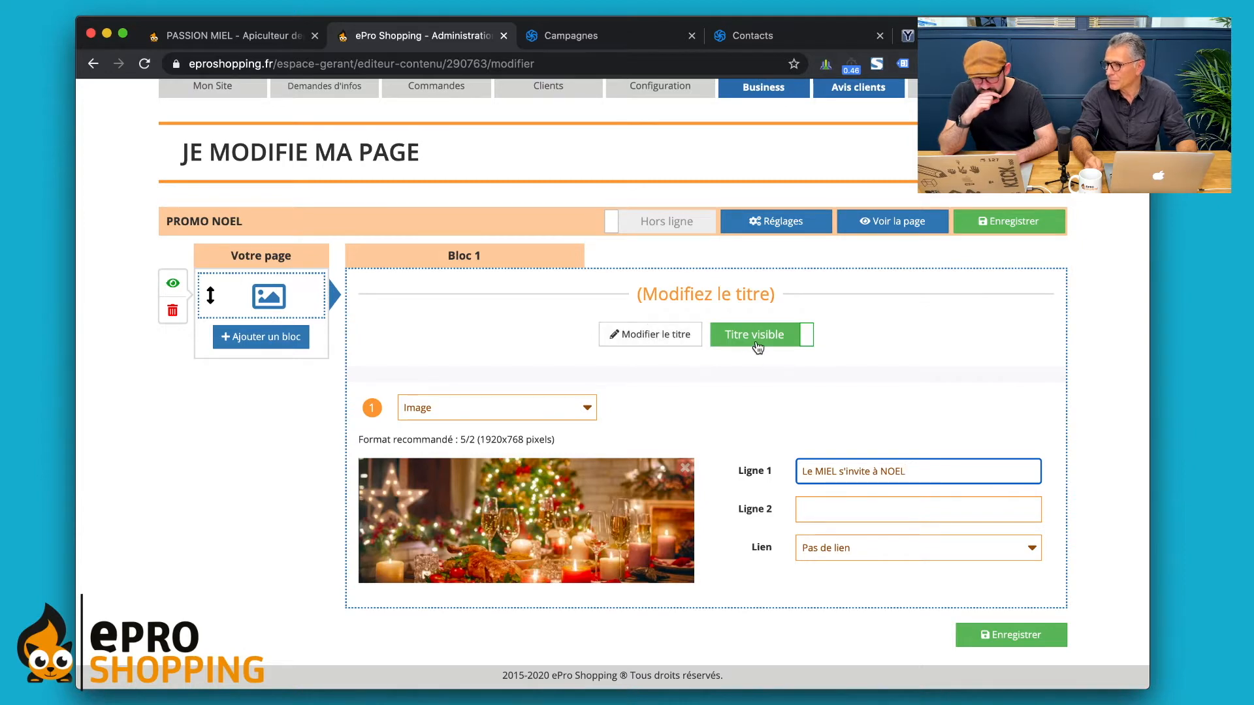
Step: Hide the image block's title and save the page
{"action": "left_click", "coordinate": [763, 339]}
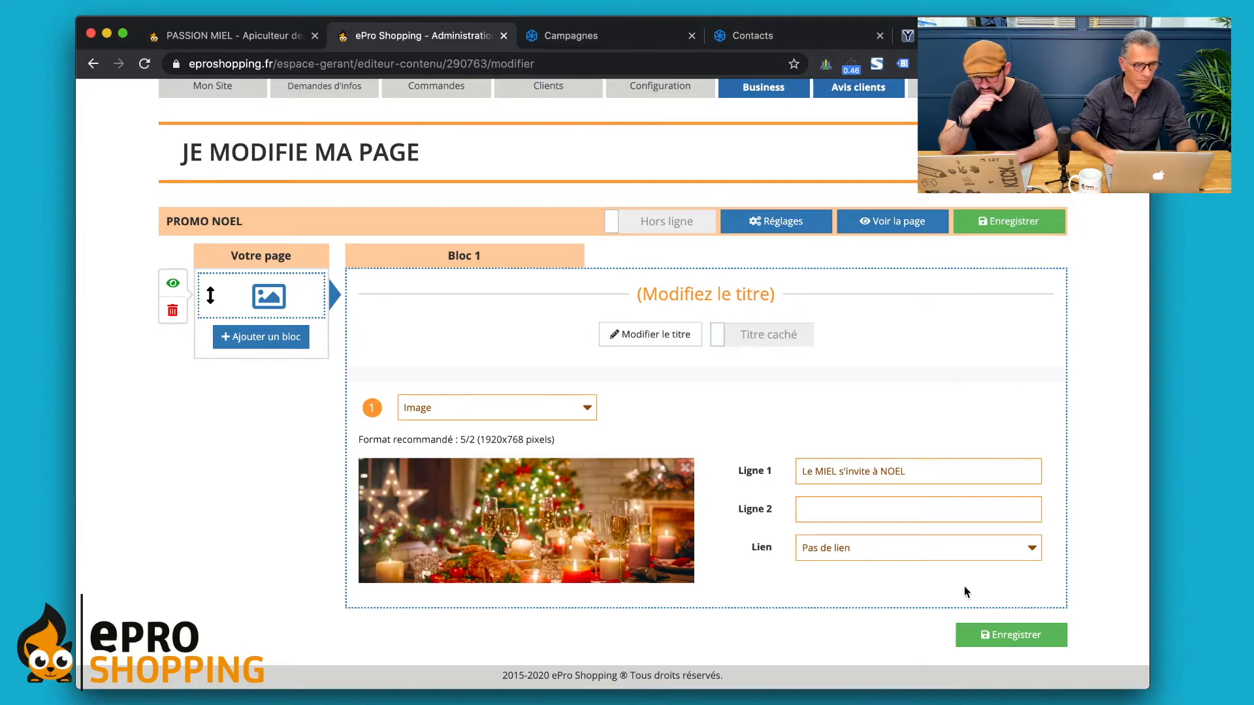
{"action": "left_click", "coordinate": [1003, 640]}
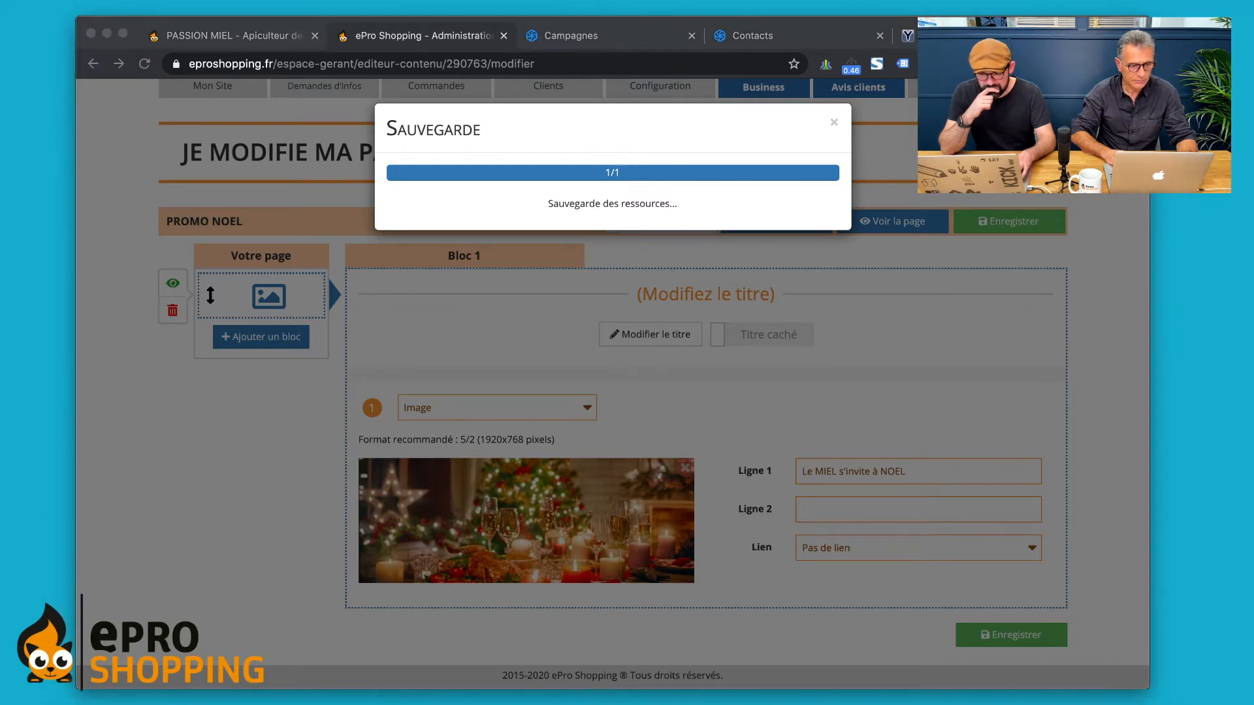
{"action": "left_click", "coordinate": [868, 171]}
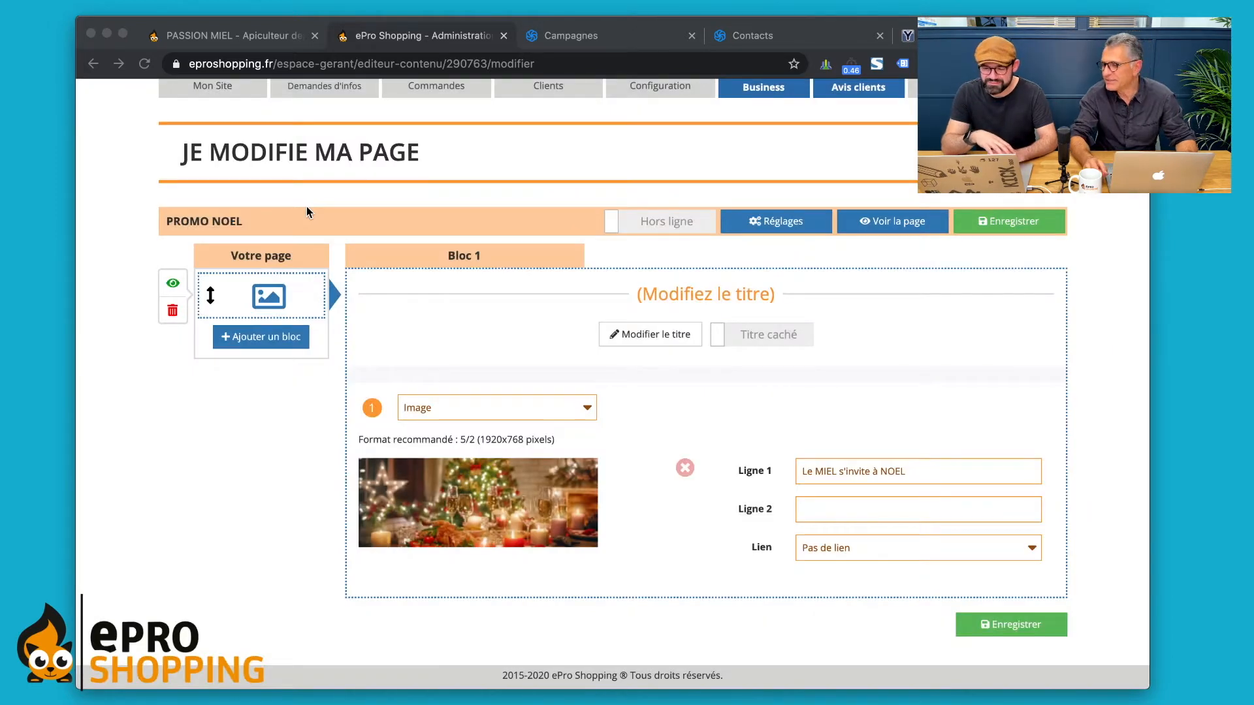
{"action": "left_click", "coordinate": [341, 246]}
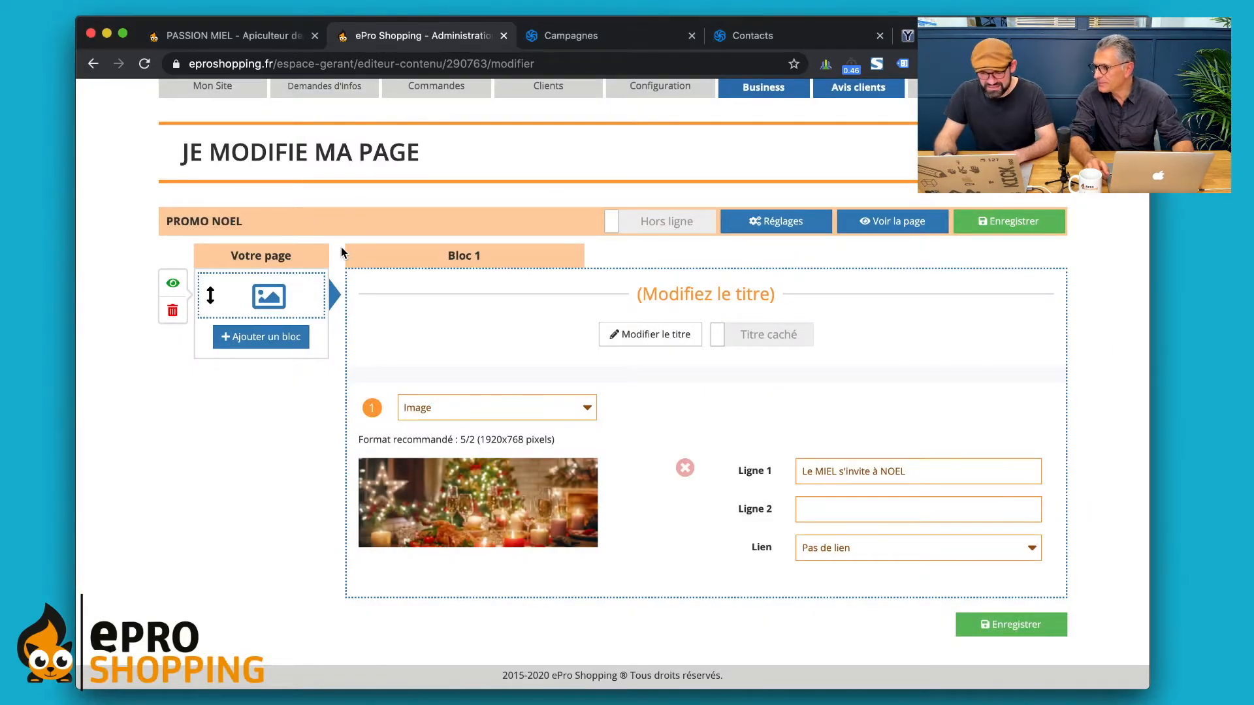
Step: Make the image block's title visible, change it to "PROMO SPECIAL NOEL 2020", and save the page
{"action": "left_click", "coordinate": [728, 351]}
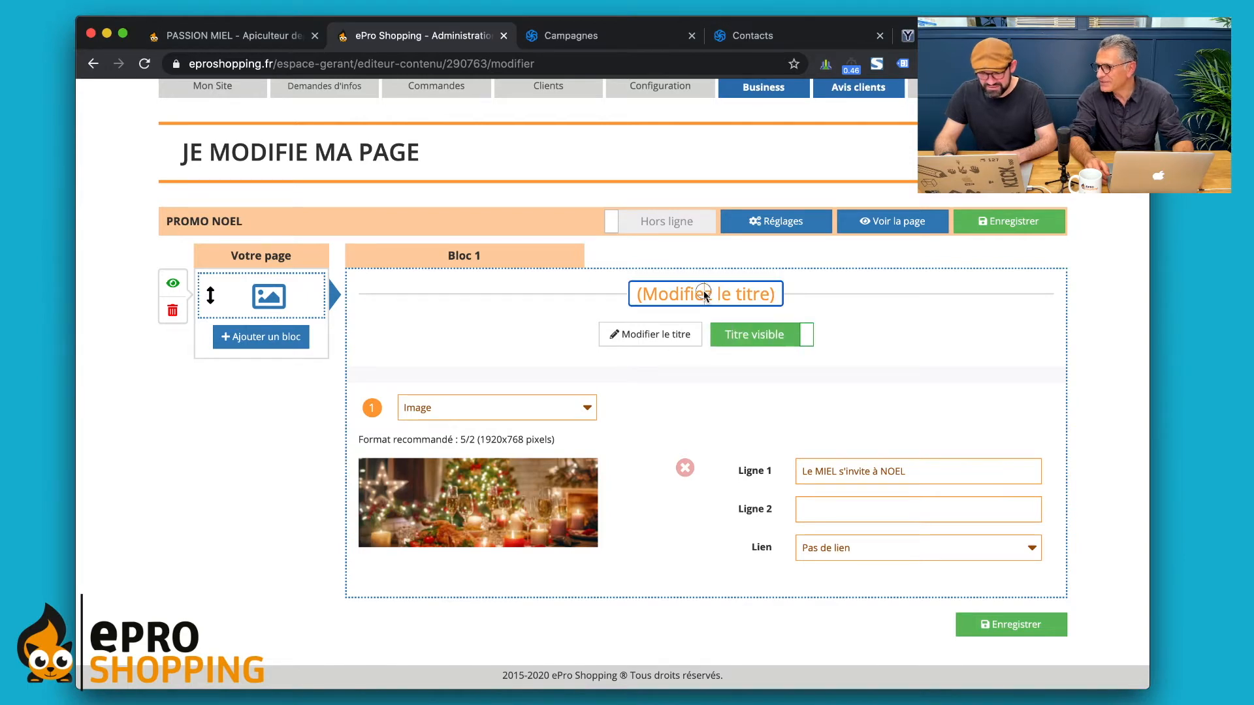
{"action": "left_click", "coordinate": [704, 291]}
{"action": "type", "text": "PROMO "}
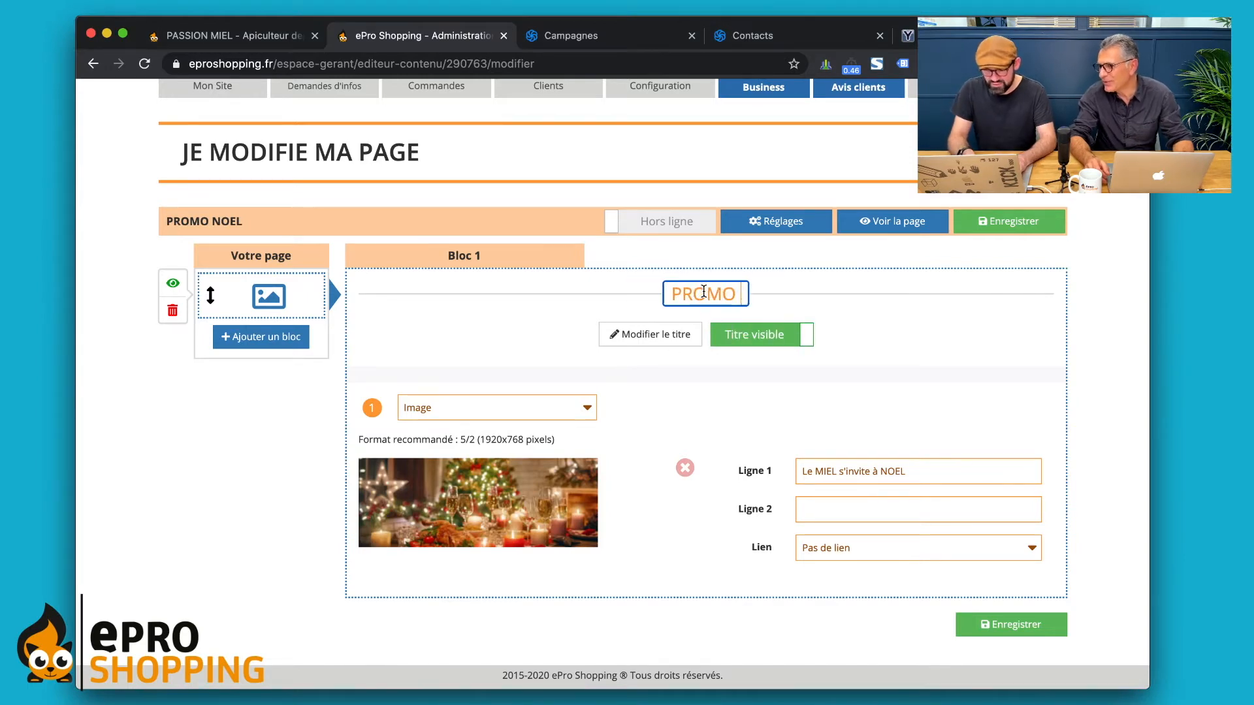
{"action": "type", "text": "SPECIAL NOEL 2020"}
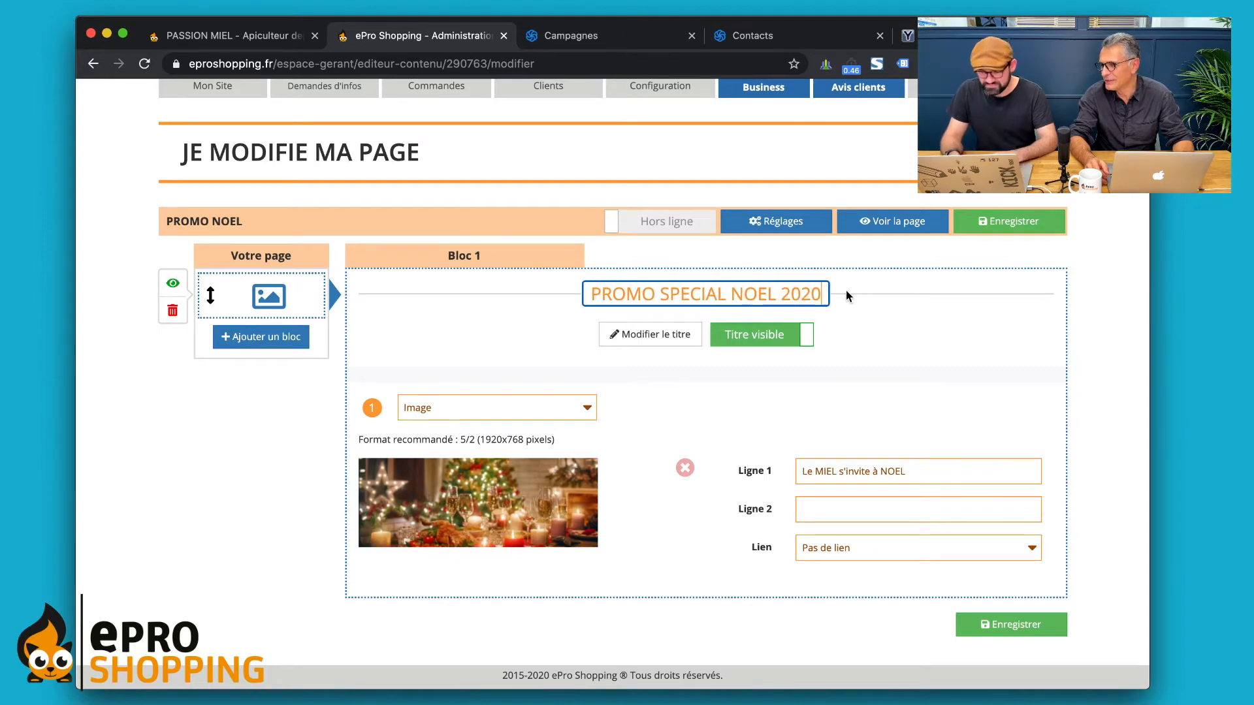
{"action": "key", "text": "Return"}
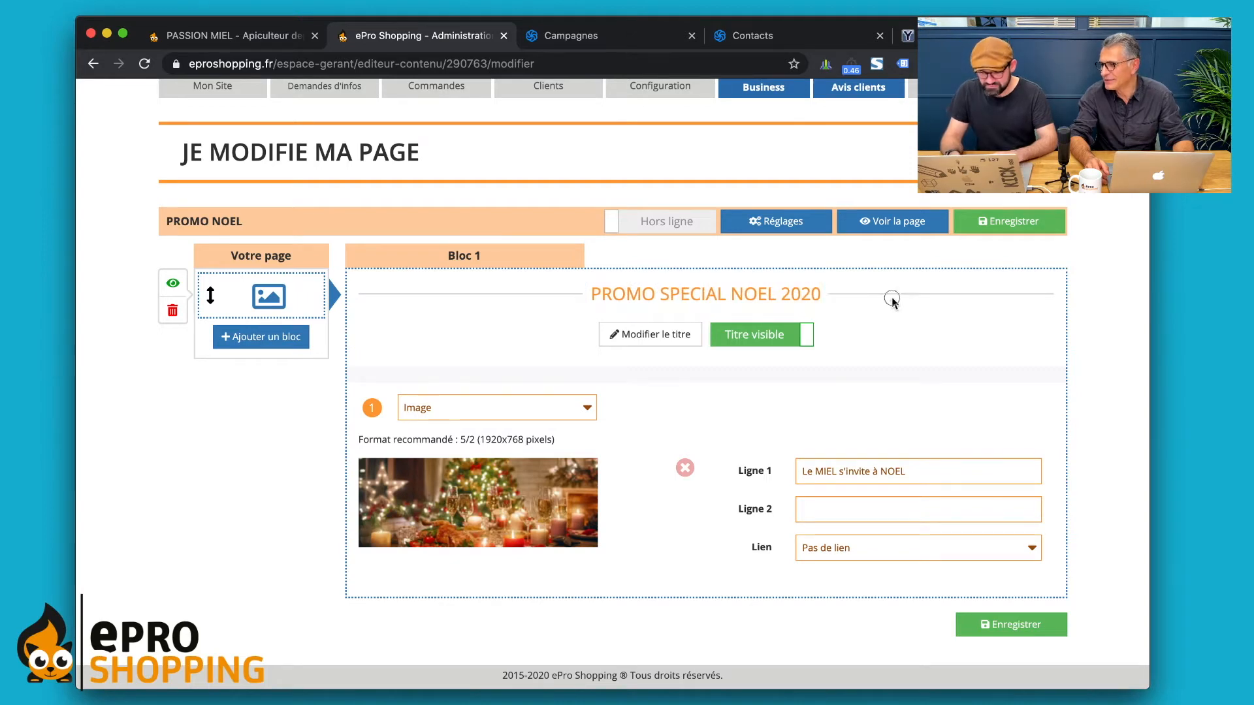
{"action": "left_click", "coordinate": [1006, 623]}
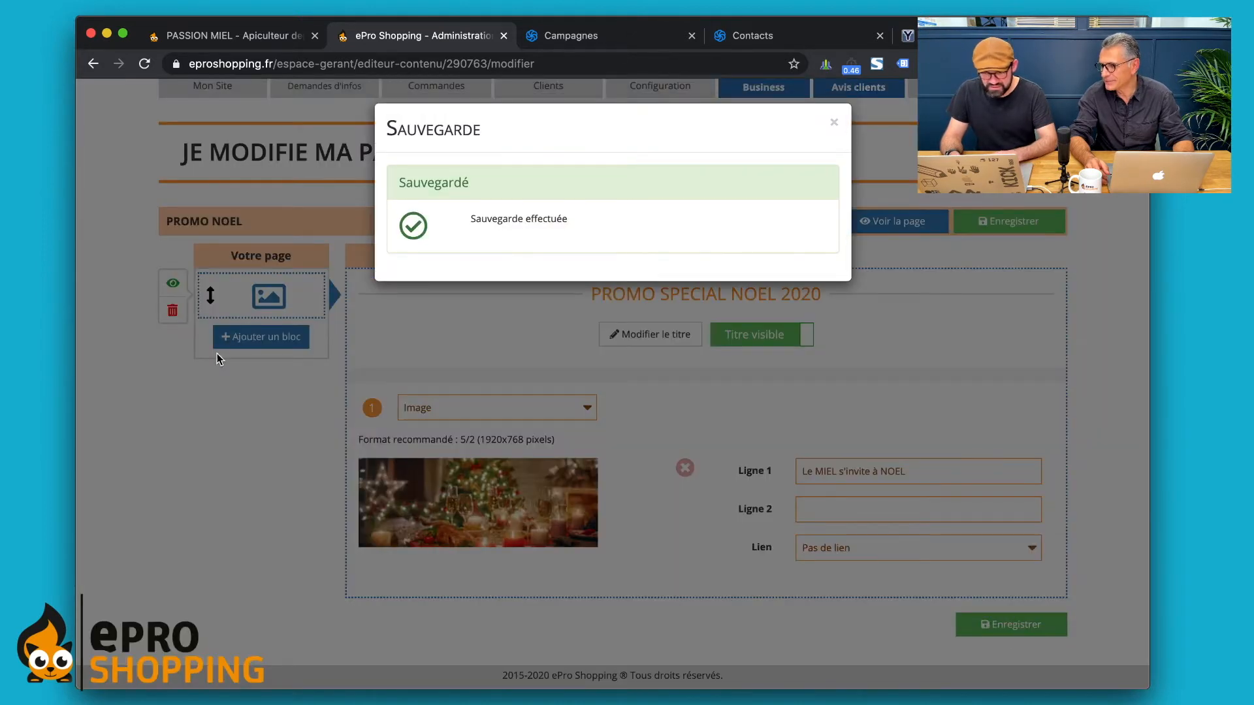
{"action": "left_click", "coordinate": [834, 122]}
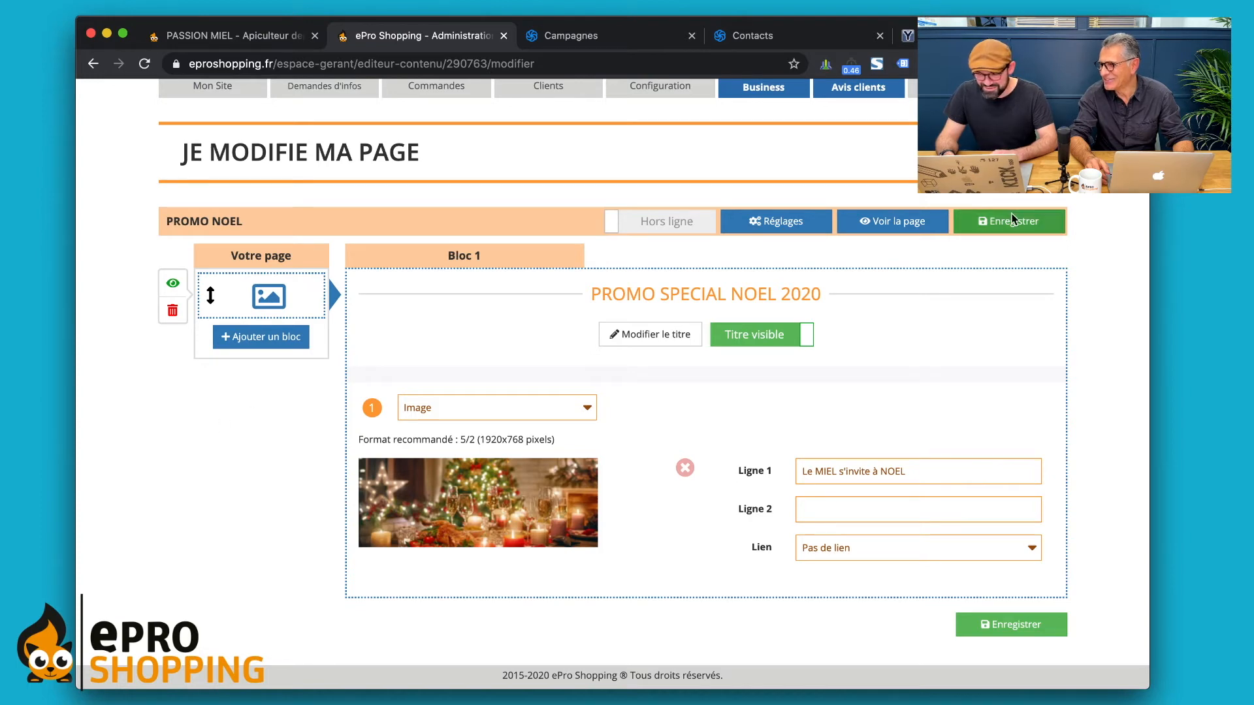
Step: Preview the promo page and check how the title, image and caption are displayed
{"action": "left_click", "coordinate": [886, 226]}
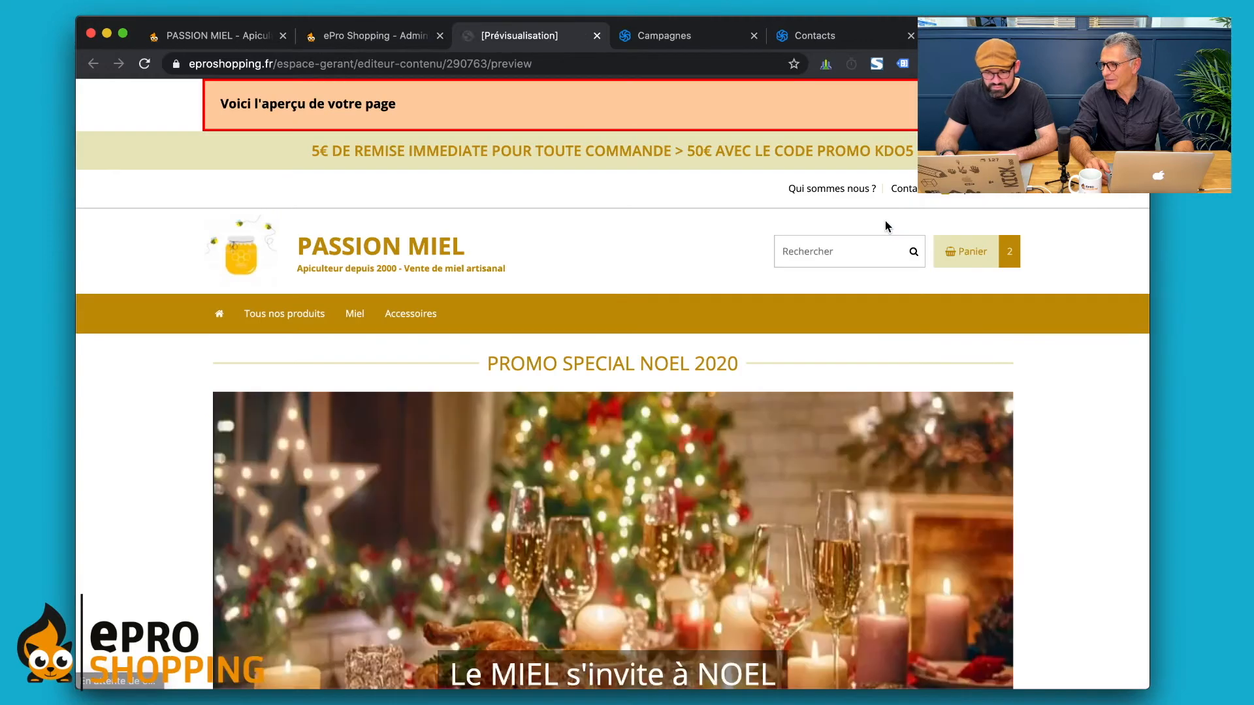
{"action": "scroll", "coordinate": [120, 245], "scroll_direction": "down", "scroll_amount": 3}
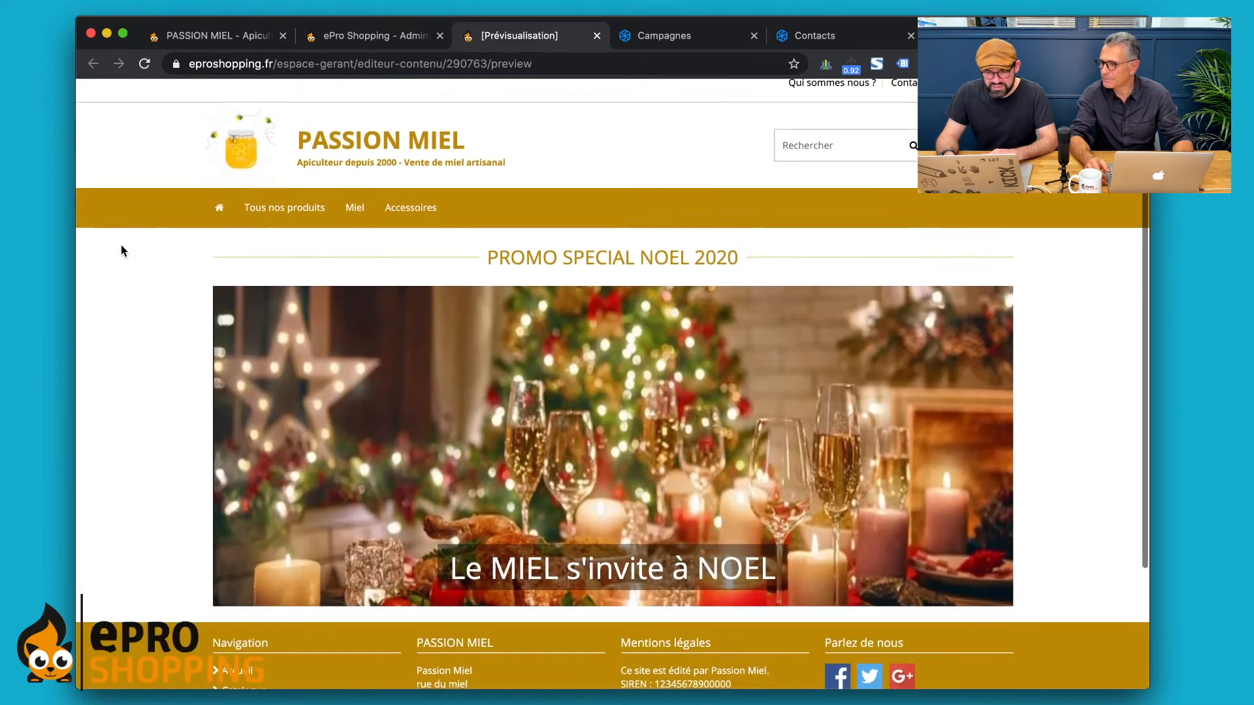
{"action": "scroll", "coordinate": [120, 245], "scroll_direction": "up", "scroll_amount": 3}
{"action": "scroll", "coordinate": [154, 266], "scroll_direction": "down", "scroll_amount": 5}
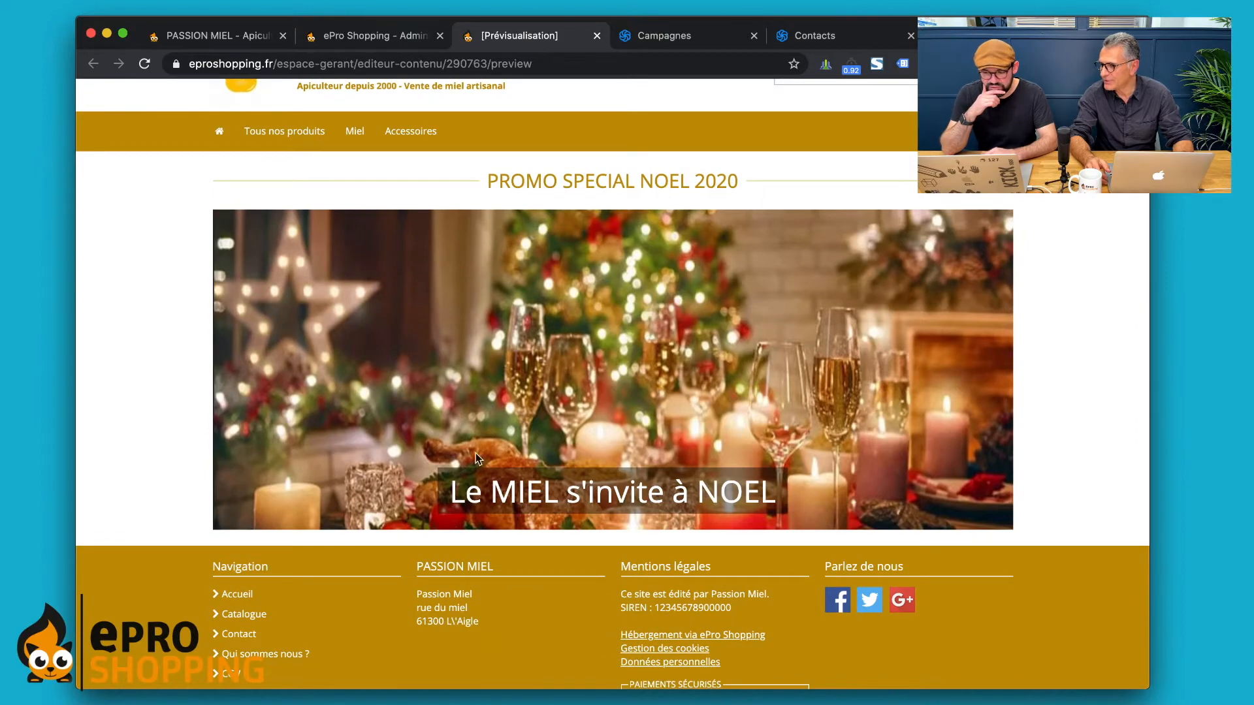
{"action": "scroll", "coordinate": [826, 386], "scroll_direction": "down", "scroll_amount": 2}
{"action": "scroll", "coordinate": [826, 385], "scroll_direction": "up", "scroll_amount": 4}
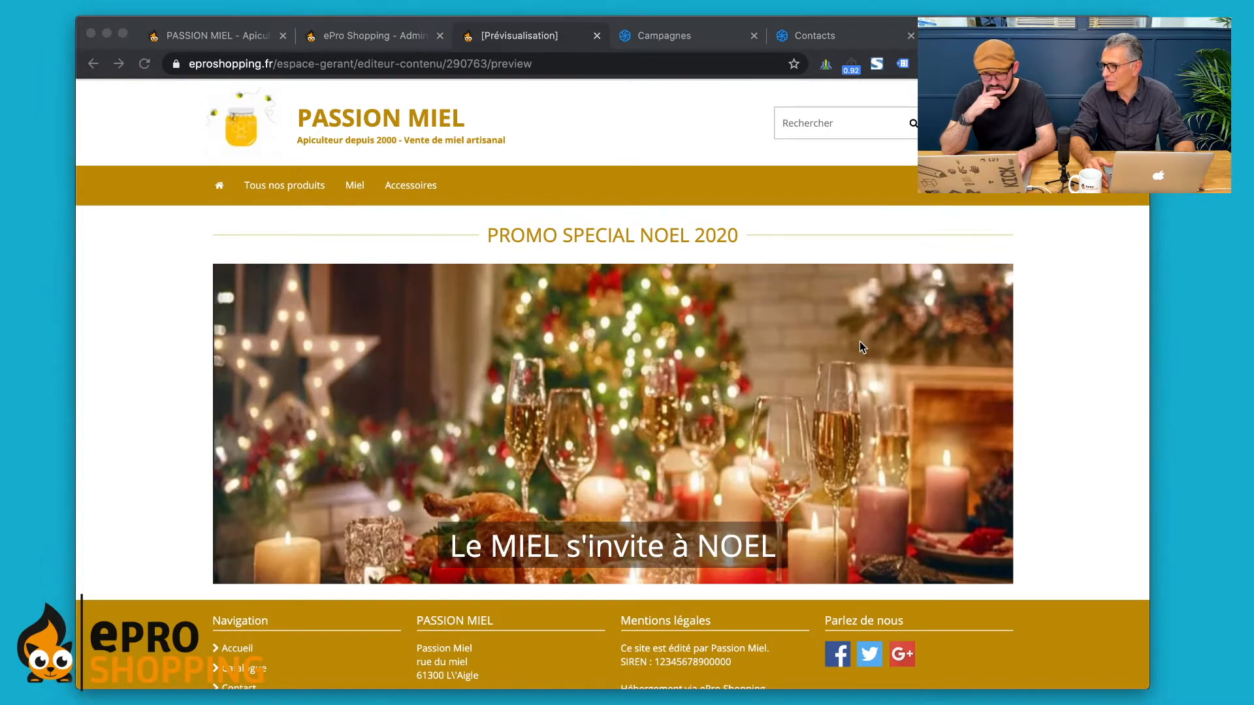
Step: Back in the page editor, add a single-text block (1 texte) below the image block and hide its title
{"action": "left_click", "coordinate": [360, 35]}
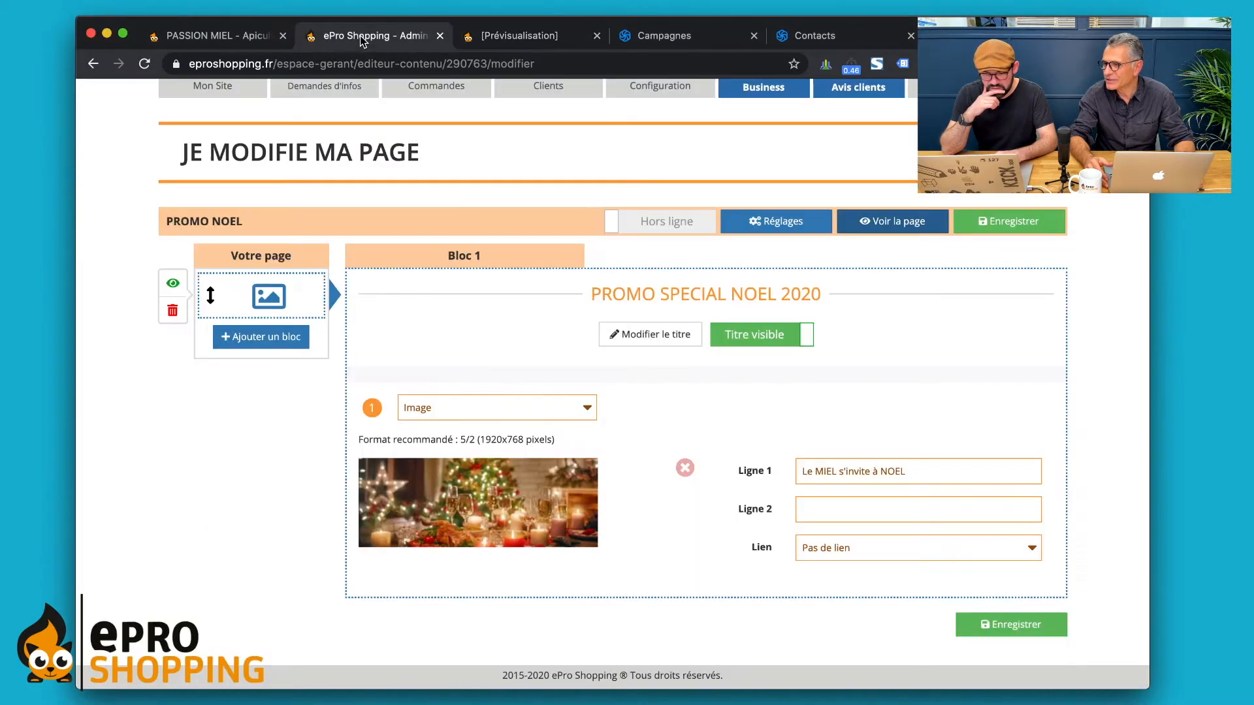
{"action": "left_click", "coordinate": [262, 337]}
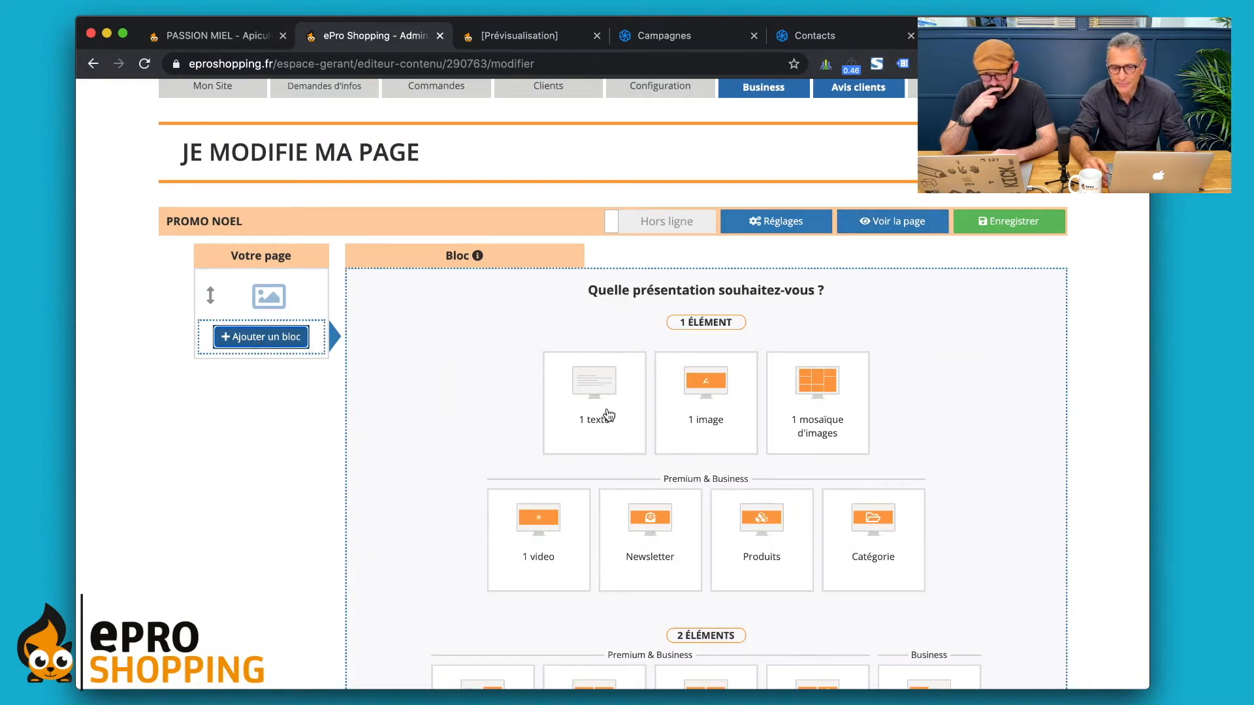
{"action": "left_click", "coordinate": [608, 416]}
{"action": "scroll", "coordinate": [523, 428], "scroll_direction": "down", "scroll_amount": 1}
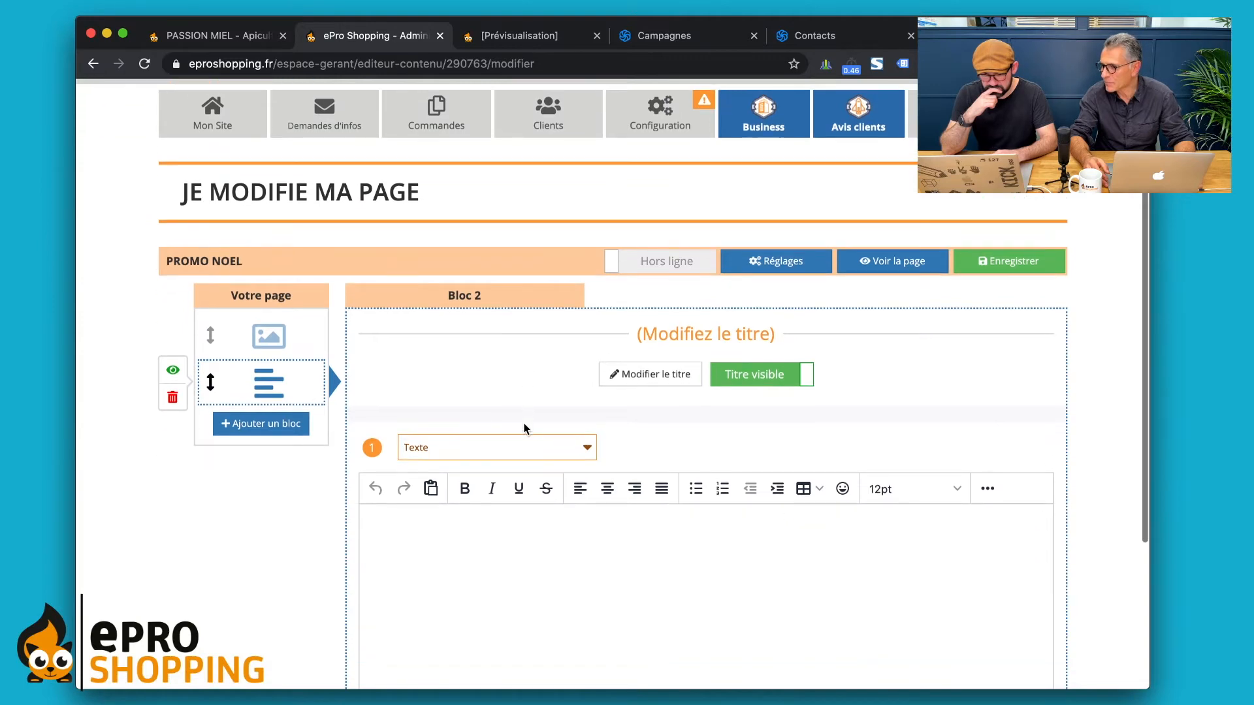
{"action": "left_click", "coordinate": [1252, 465]}
{"action": "left_click", "coordinate": [922, 436]}
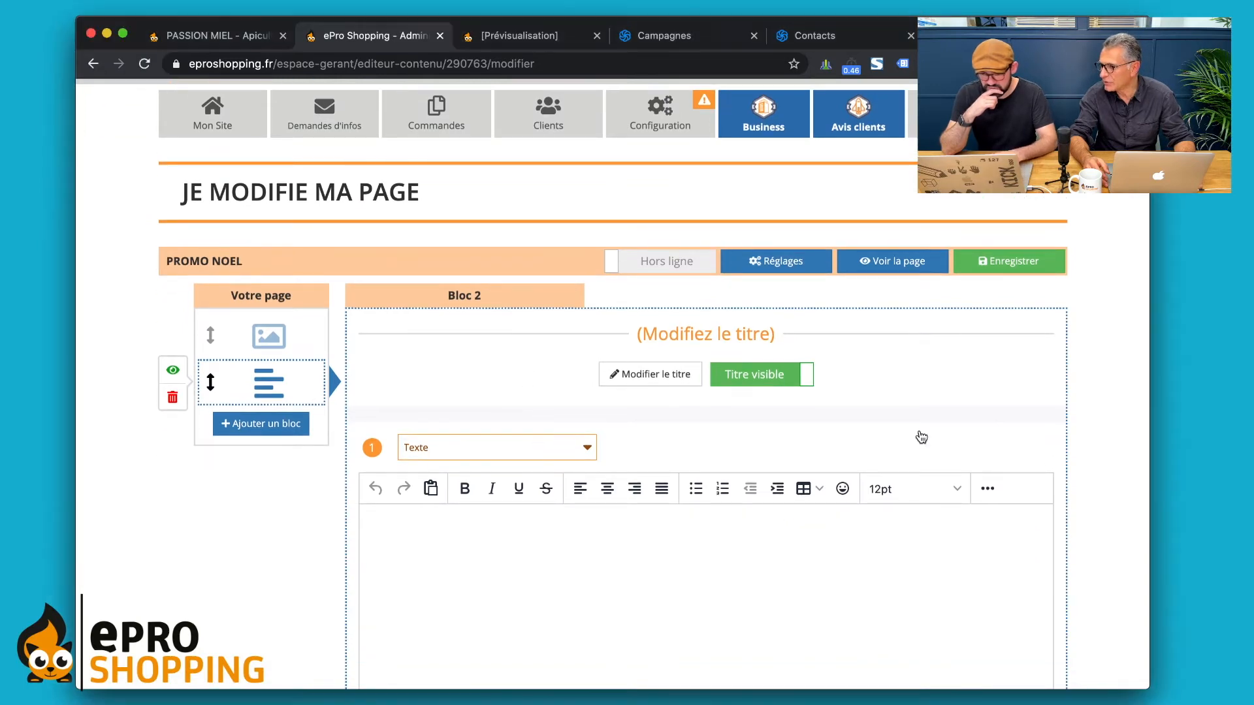
{"action": "left_click", "coordinate": [756, 377]}
{"action": "scroll", "coordinate": [523, 410], "scroll_direction": "down", "scroll_amount": 3}
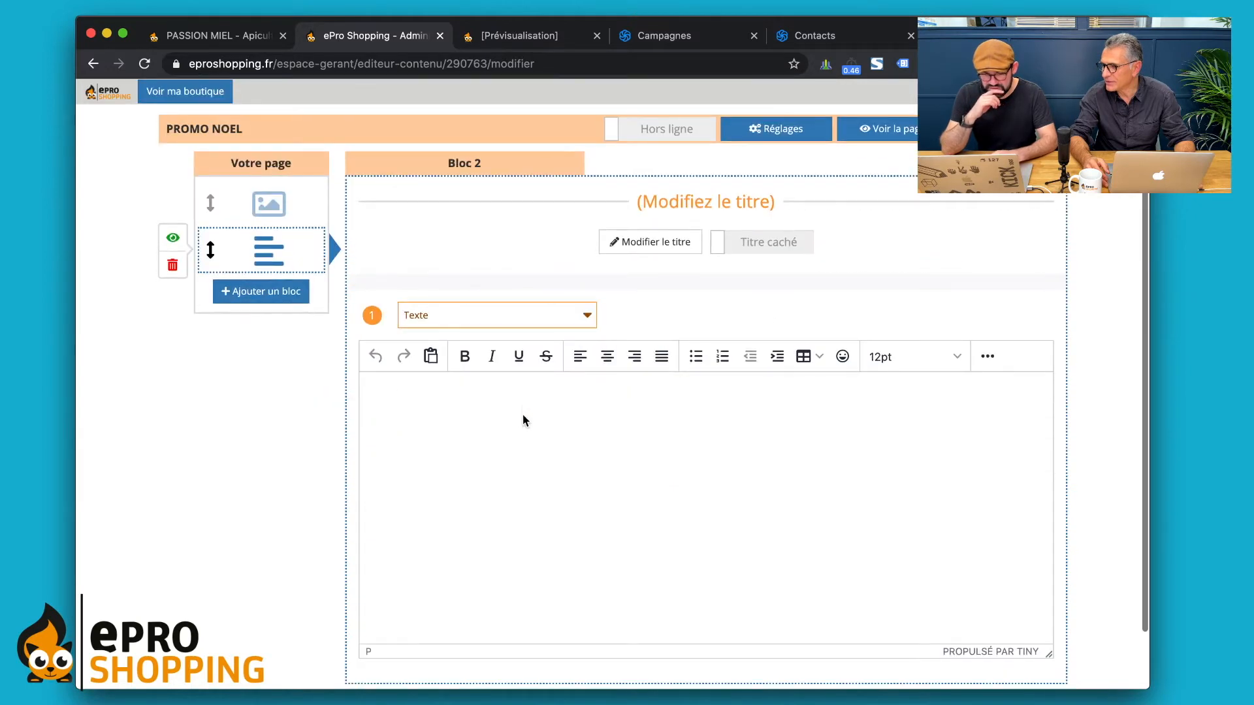
Step: Fill the text block with the prepared Christmas honey message, from "Noël approche à grand pas..." to "c'est choisir d'offrir un cadeau unique et écolo"
{"action": "left_click", "coordinate": [524, 449]}
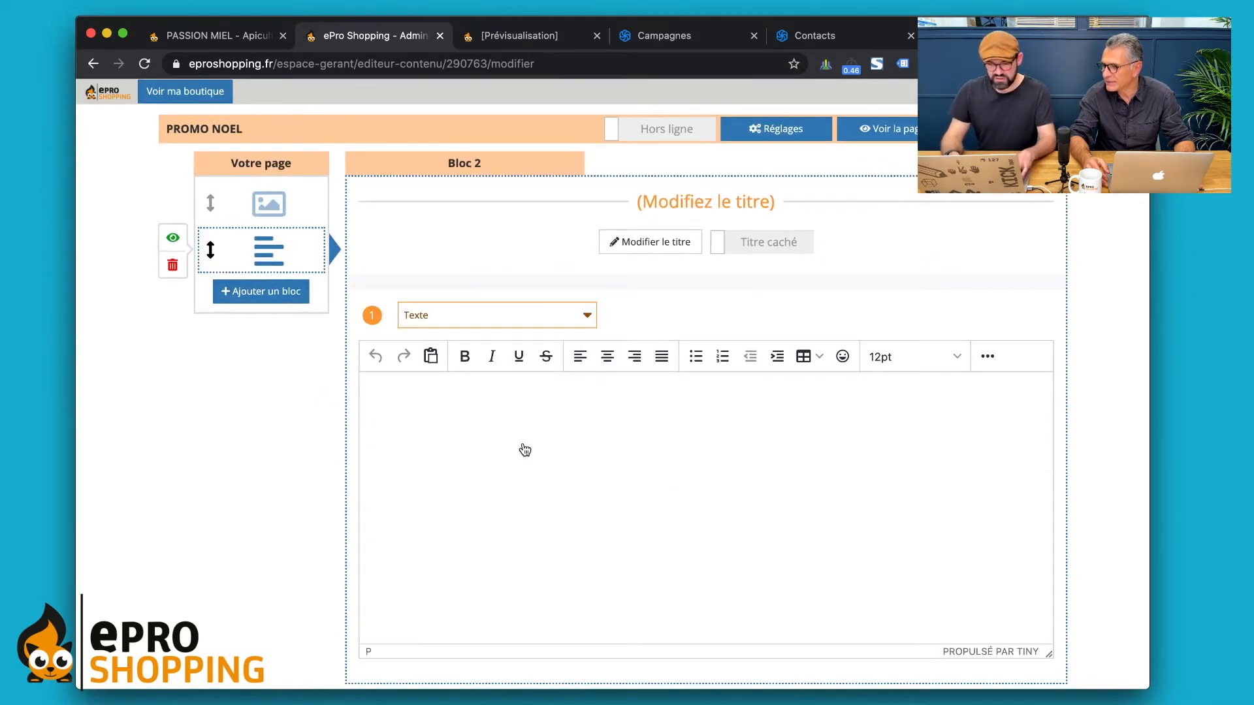
{"action": "key", "text": "super+Tab"}
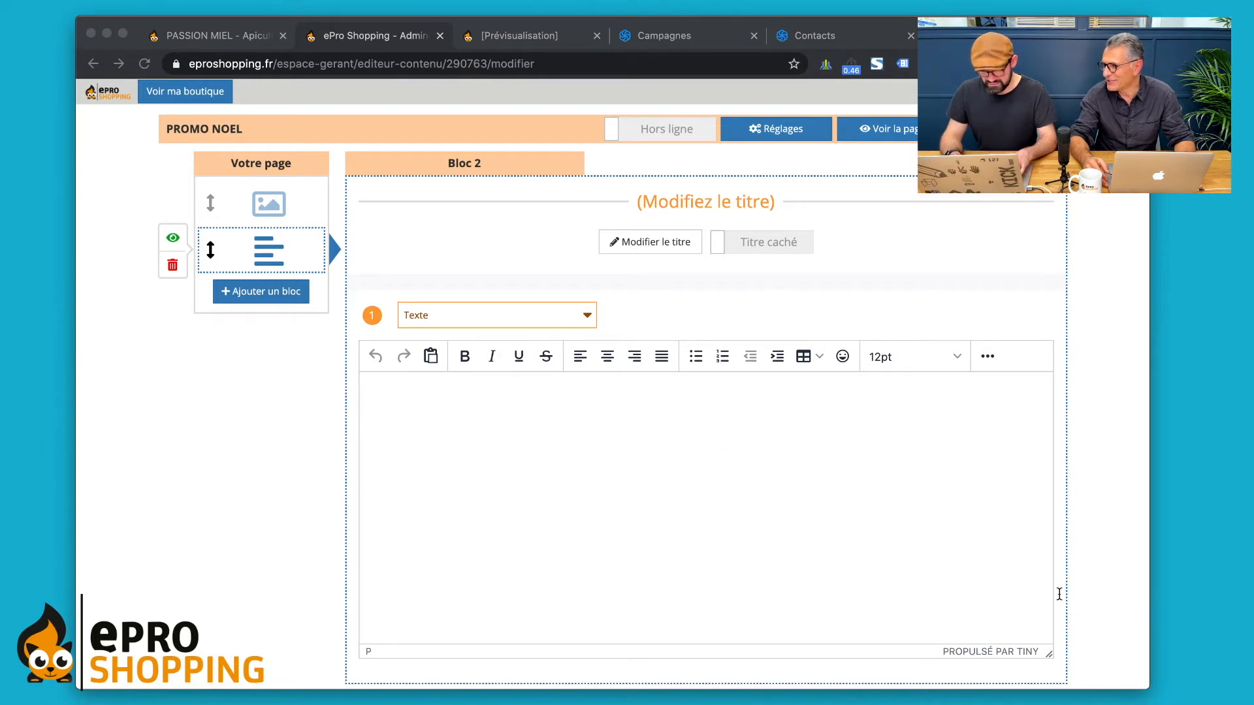
{"action": "key", "text": "super+Tab"}
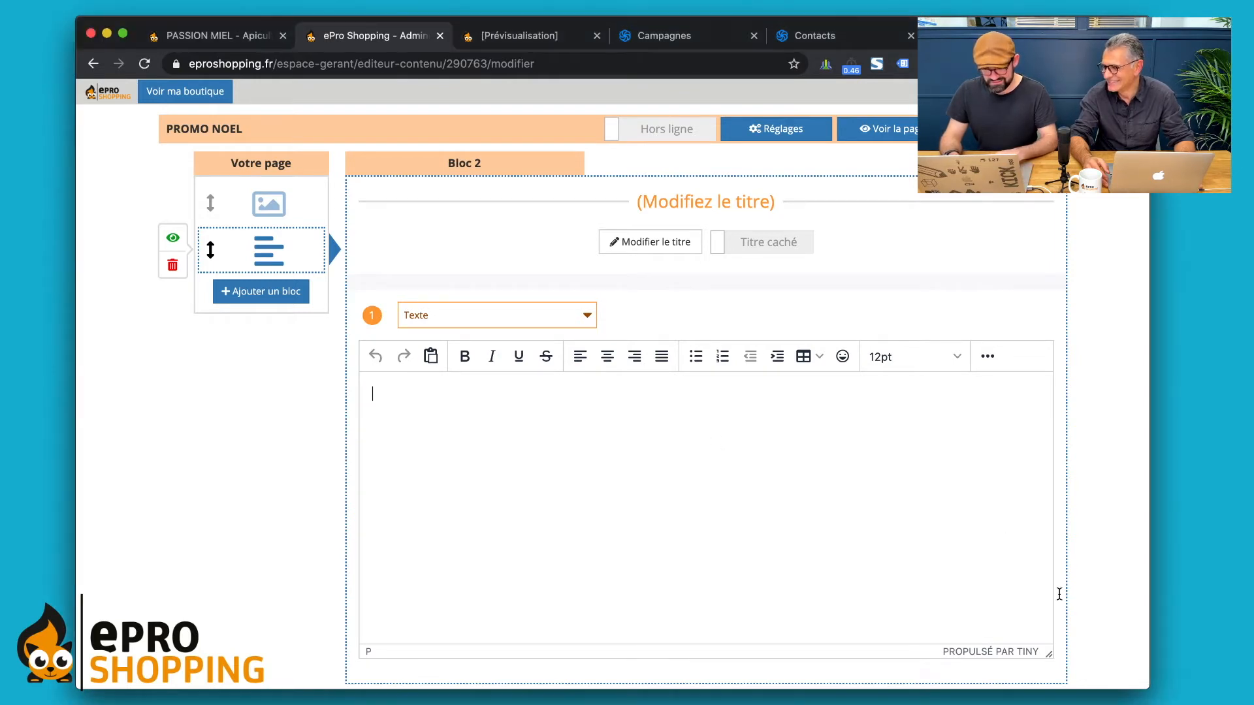
{"action": "type", "text": "Noël approche à grand pas... Et comme chaque année, la même question revient : Comment faire un cadeau original à Noël ?  Pour vous aider un peu dans votre choix, nous avons préparé une petite sélection 😋 Pour les gourmets qui sont plutôt « miels doux », choisissez le miel d’acacia ou de fleurs d’été Pour les amateurs de « goût plus fort », optez pour le miel de châtaignier ou de sapin  Offrir du miel pour Noël 🎄, c’est choisir d’offrir un cadeau unique et écolo 😉"}
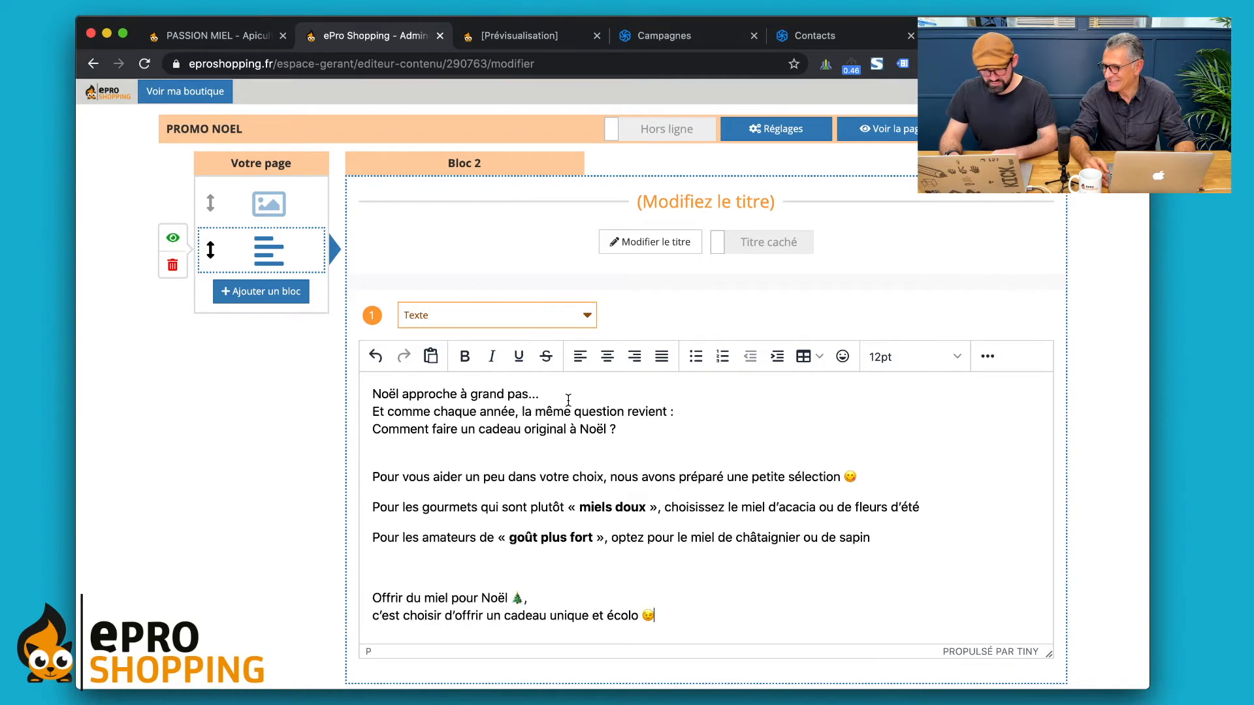
Step: Center the entire Christmas message in the text block
{"action": "scroll", "coordinate": [683, 540], "scroll_direction": "down", "scroll_amount": 1}
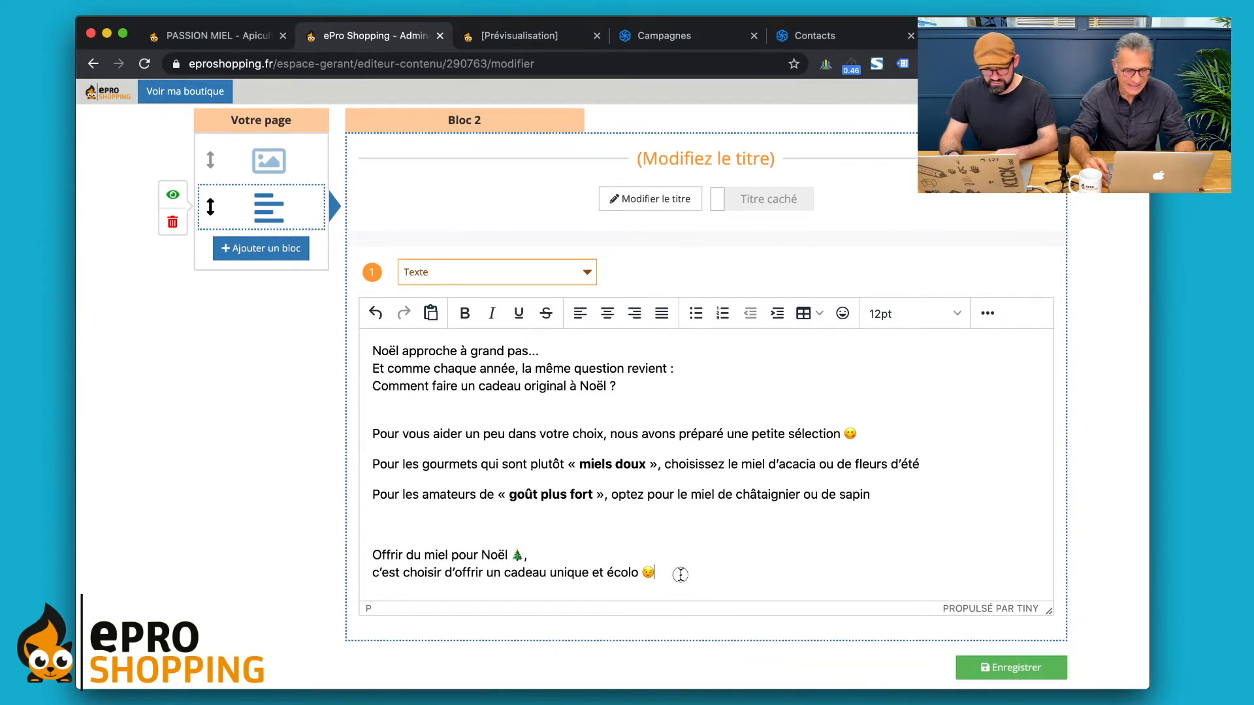
{"action": "key", "text": "super+a"}
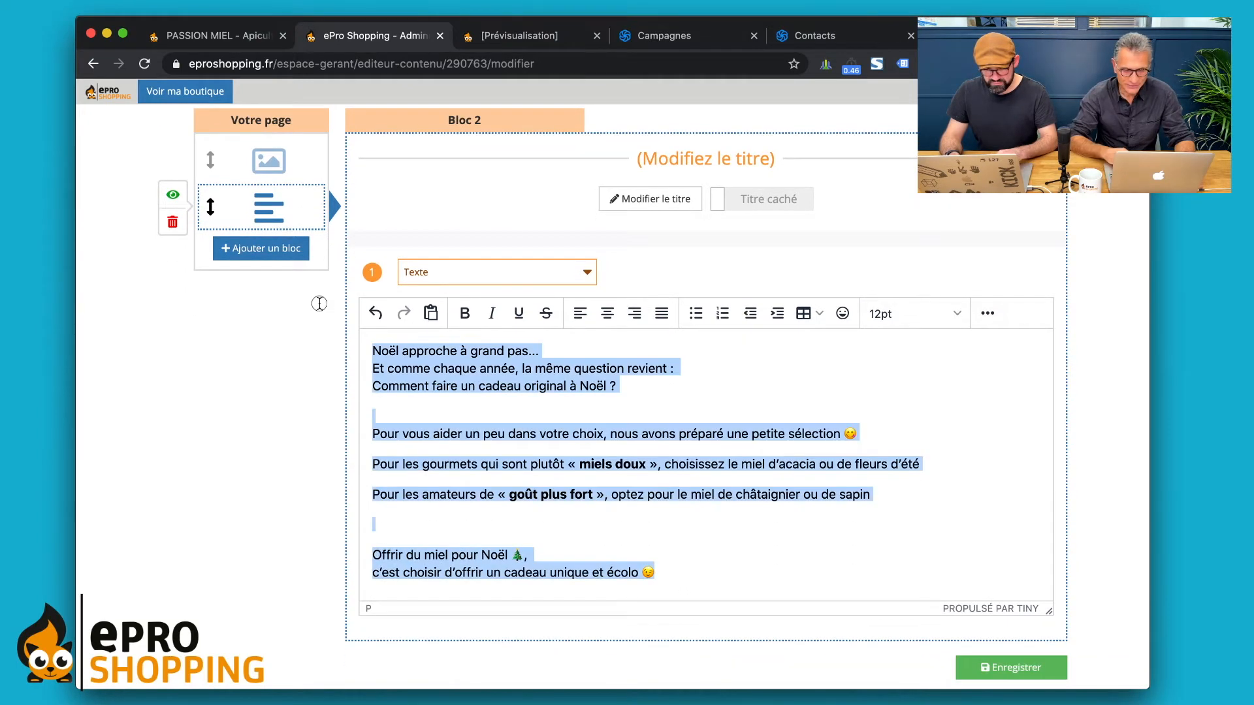
{"action": "left_click", "coordinate": [640, 365]}
{"action": "left_click_drag", "start_coordinate": [704, 573], "coordinate": [323, 352]}
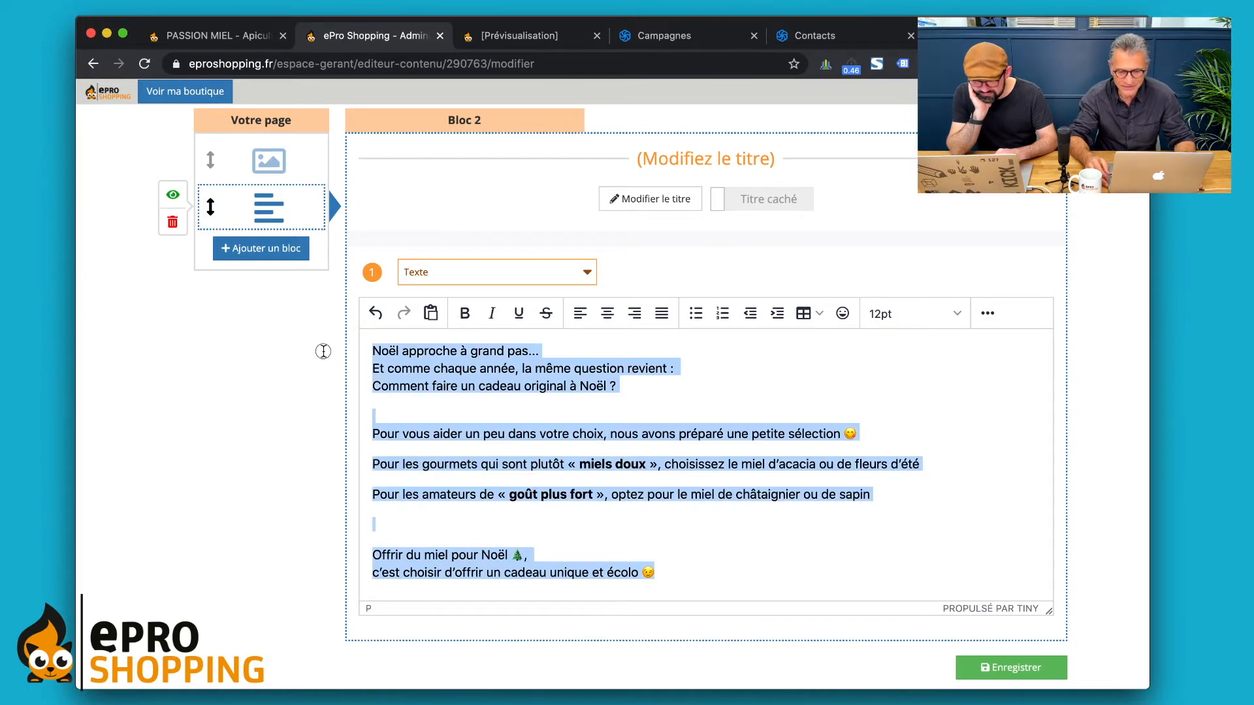
{"action": "left_click", "coordinate": [609, 314]}
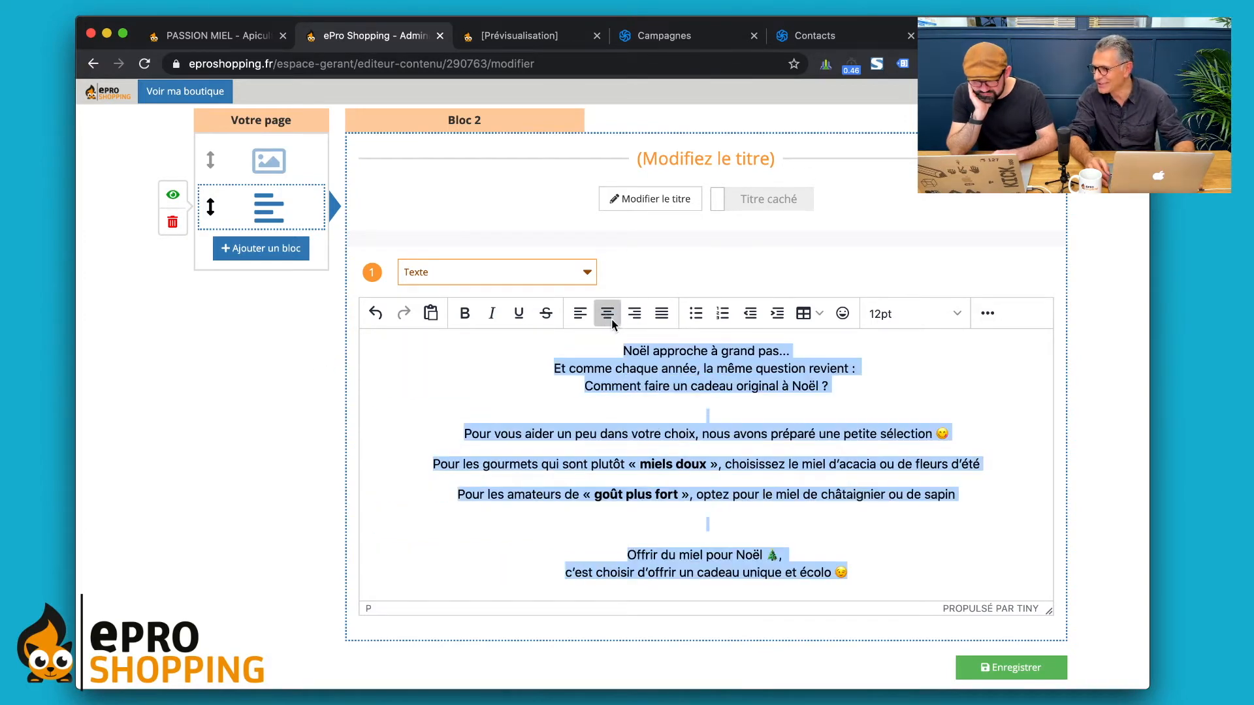
{"action": "left_click", "coordinate": [621, 387]}
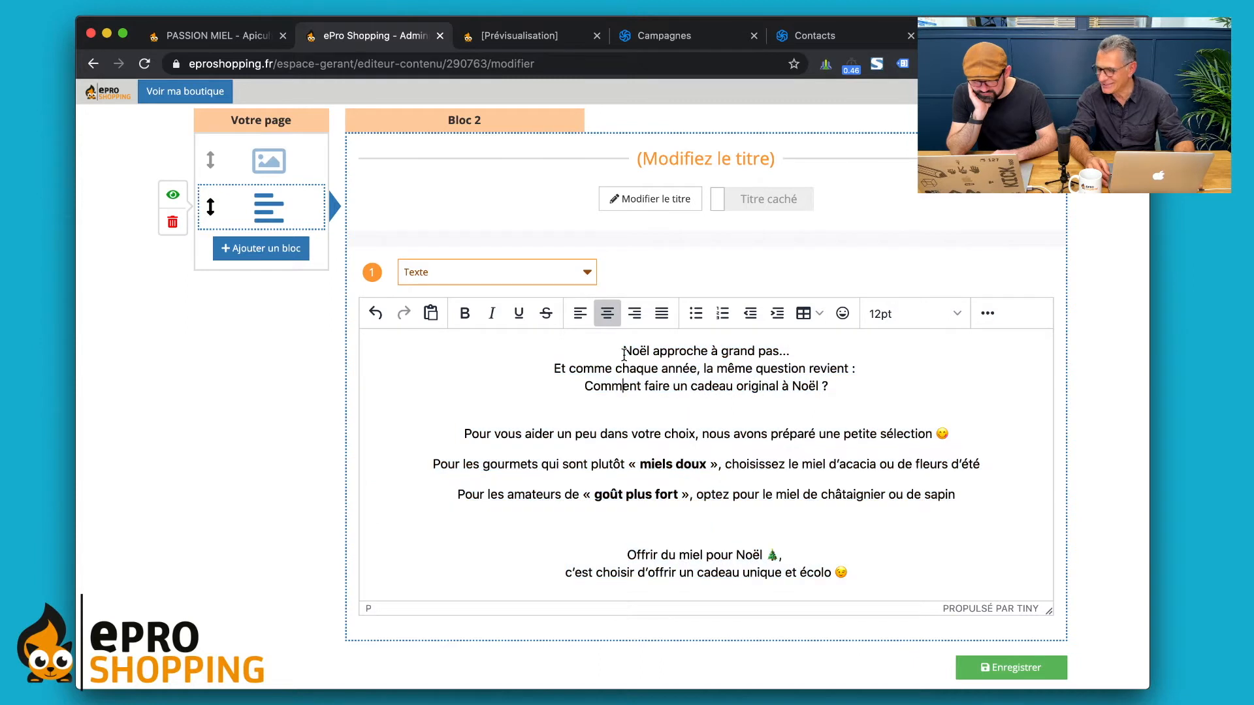
{"action": "left_click", "coordinate": [1243, 395]}
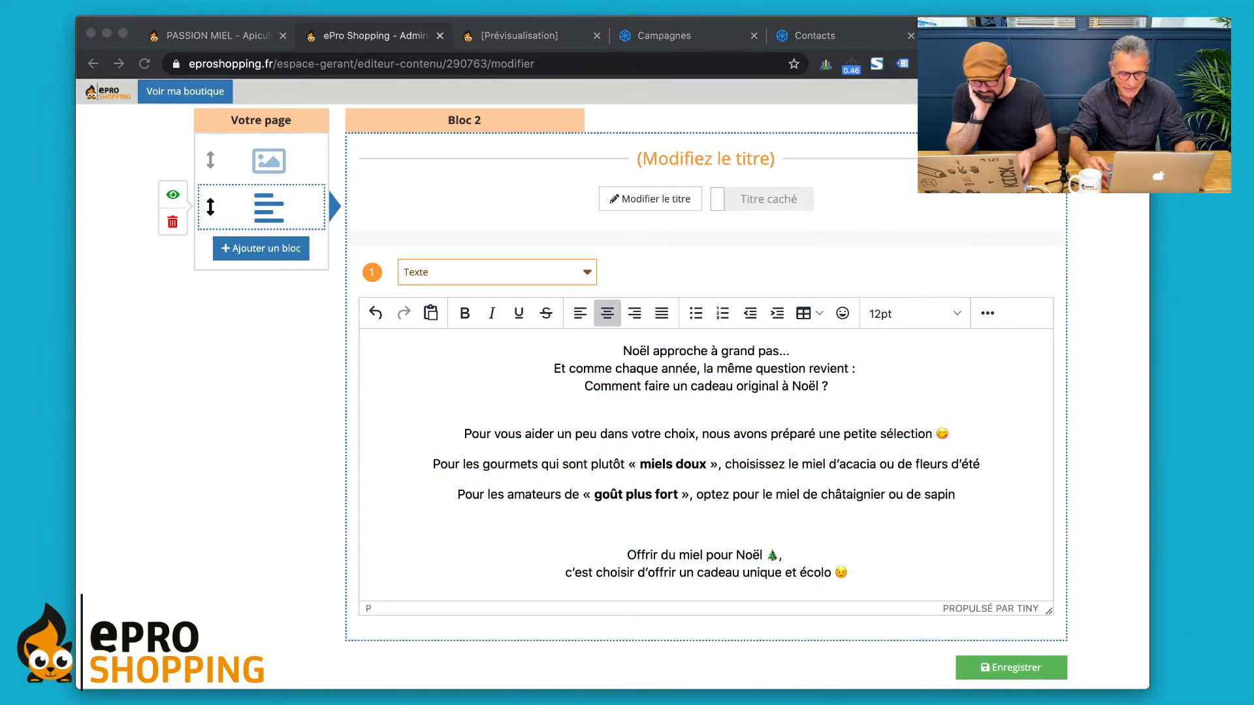
{"action": "key", "text": "super+Tab"}
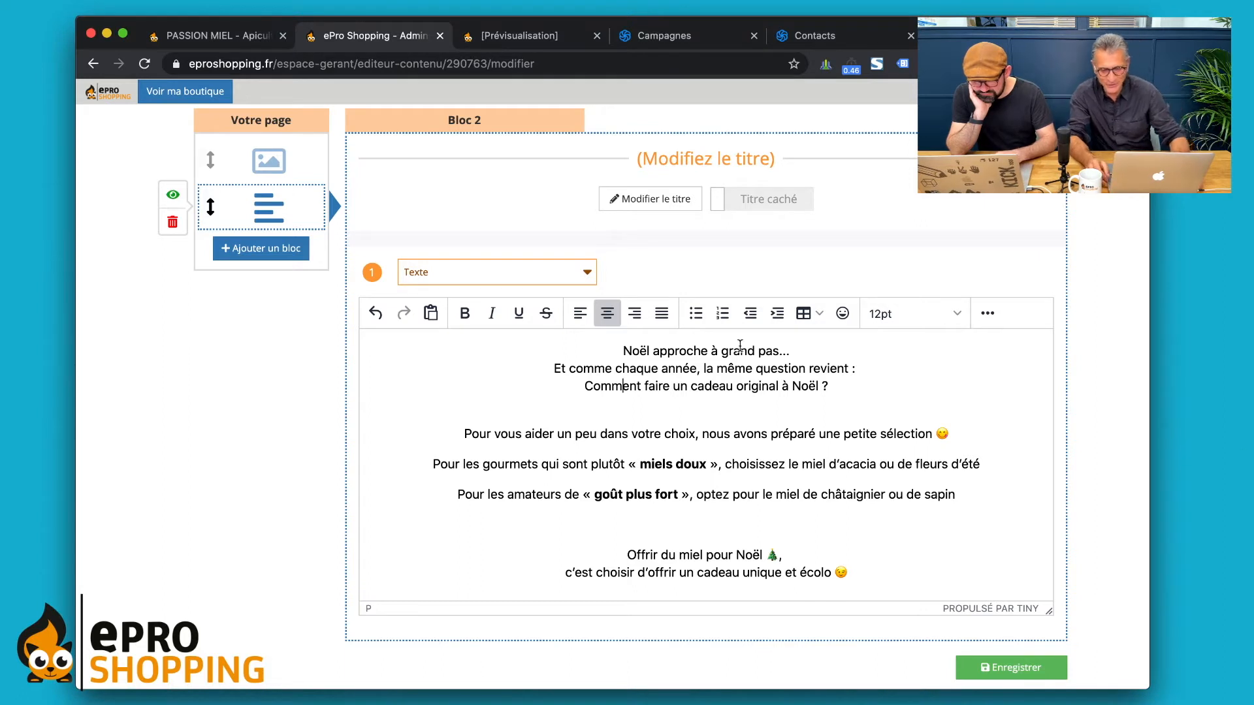
Step: Set "Noël approche à grand pas..." to 36pt and the two lines below it, through "Comment faire un cadeau original à Noël ?", to 18pt
{"action": "left_click_drag", "start_coordinate": [622, 351], "coordinate": [727, 351]}
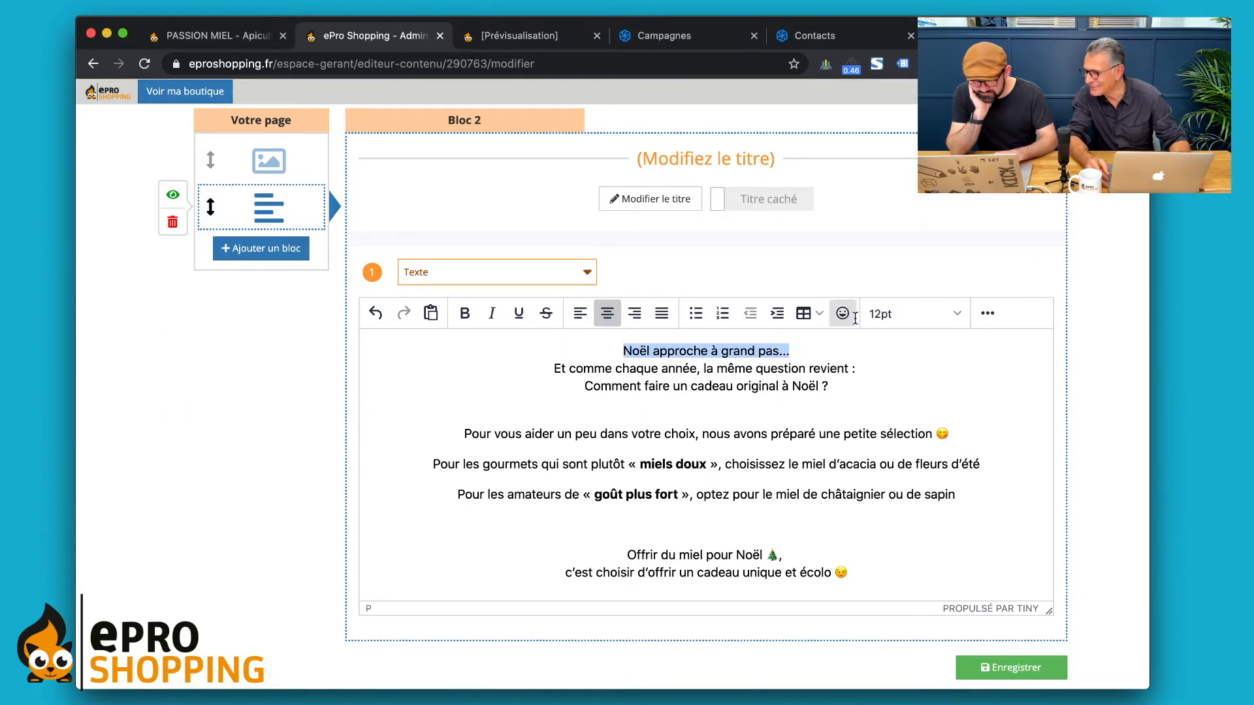
{"action": "left_click", "coordinate": [914, 314]}
{"action": "left_click", "coordinate": [904, 498]}
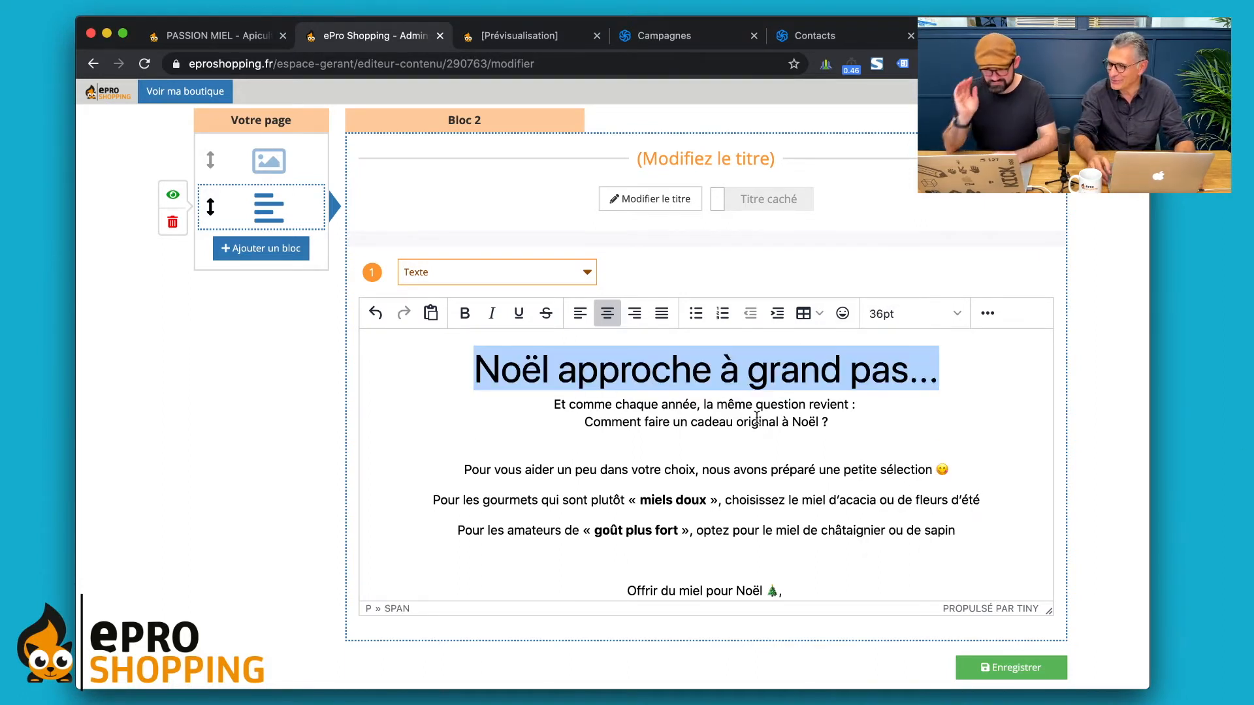
{"action": "left_click", "coordinate": [554, 404]}
{"action": "left_click_drag", "start_coordinate": [554, 405], "coordinate": [851, 429]}
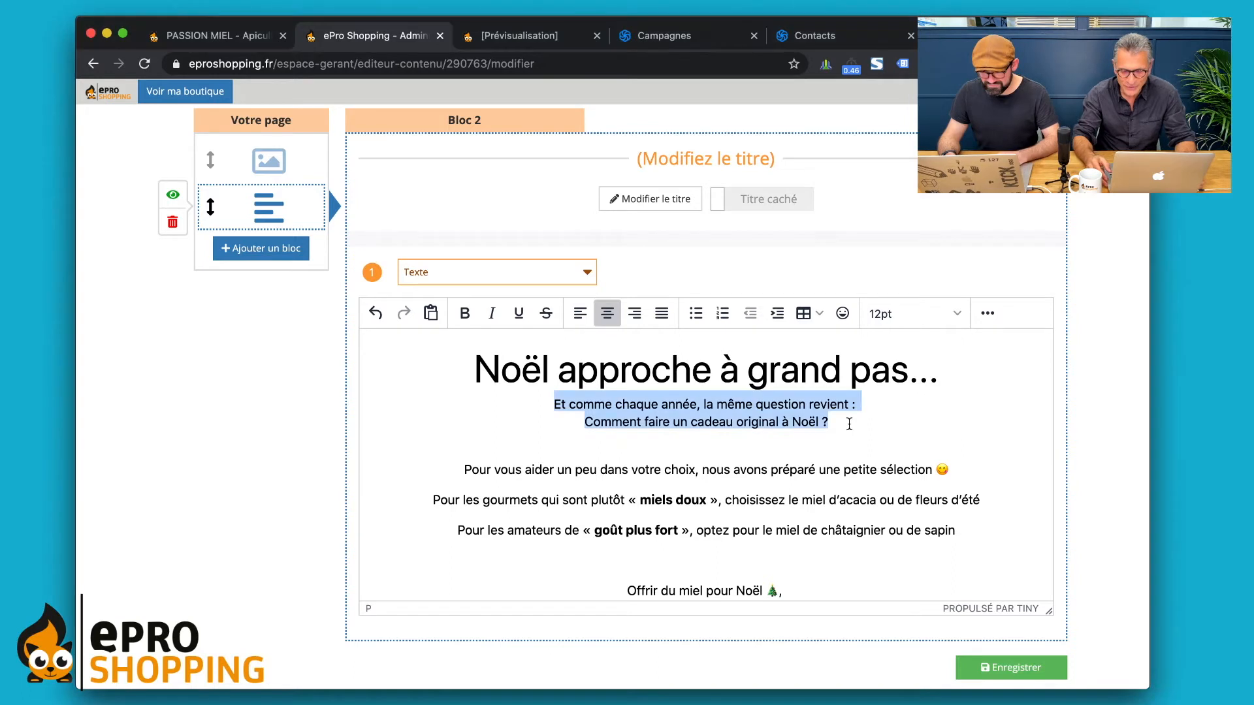
{"action": "left_click", "coordinate": [915, 314]}
{"action": "left_click", "coordinate": [907, 447]}
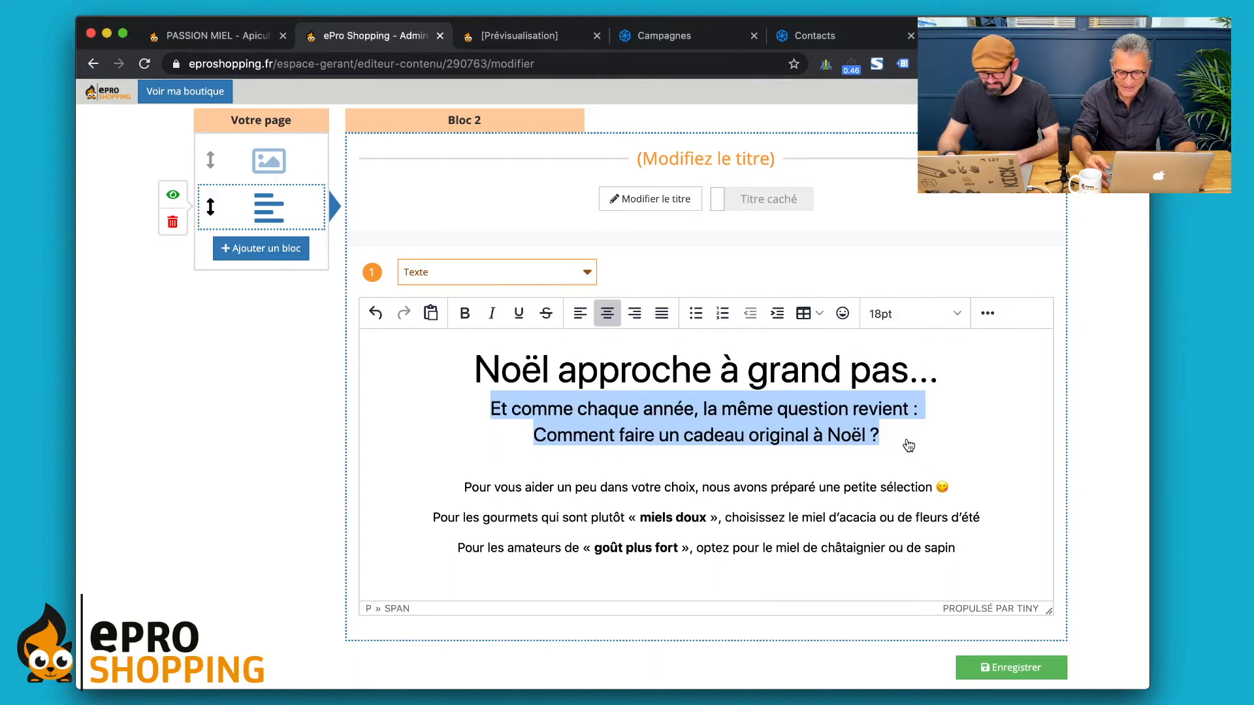
Step: Set the three honey selection lines, from "Pour vous aider un peu" to "châtaignier ou de sapin", to 14pt
{"action": "left_click", "coordinate": [880, 479]}
{"action": "left_click_drag", "start_coordinate": [450, 485], "coordinate": [778, 568]}
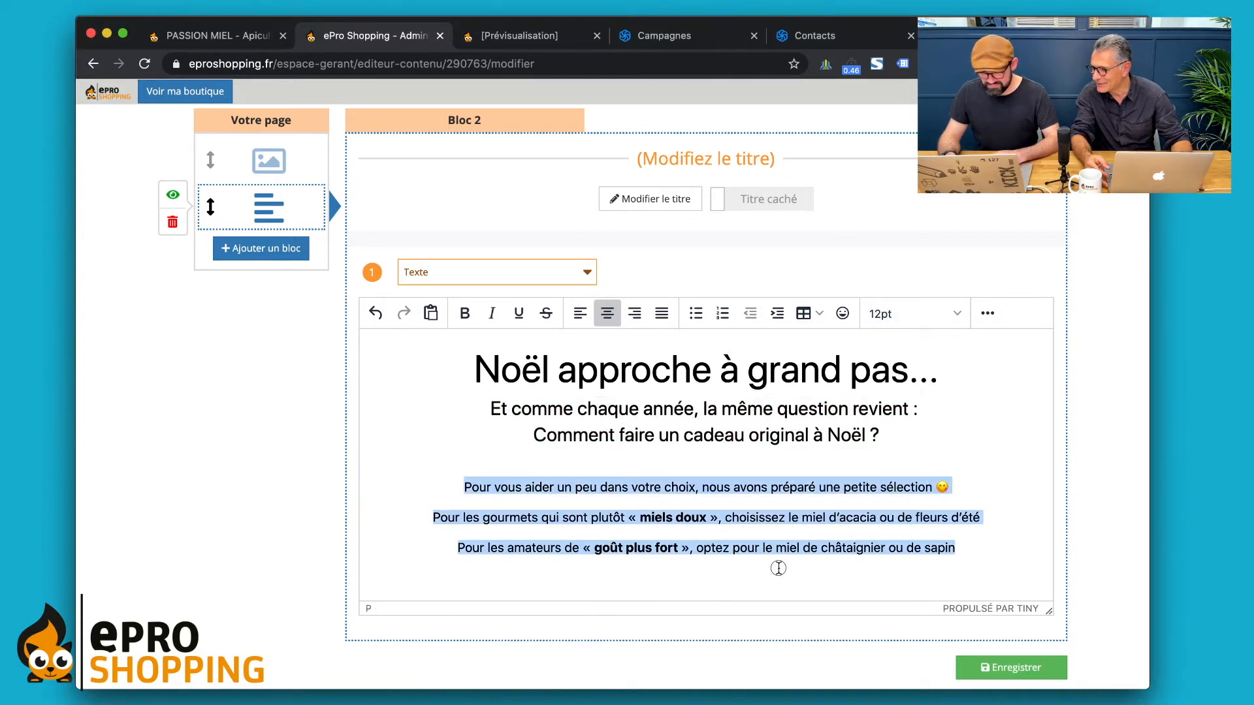
{"action": "left_click", "coordinate": [900, 309]}
{"action": "left_click", "coordinate": [890, 417]}
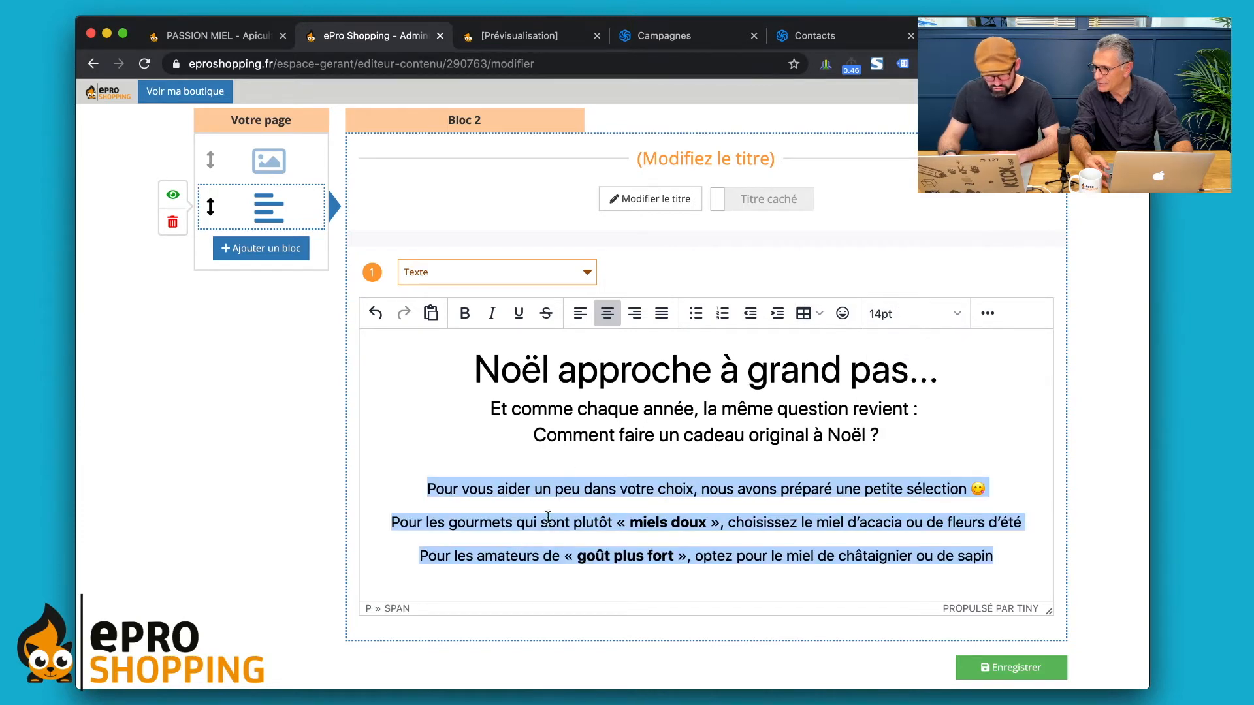
{"action": "scroll", "coordinate": [548, 517], "scroll_direction": "down", "scroll_amount": 2}
{"action": "left_click", "coordinate": [391, 467]}
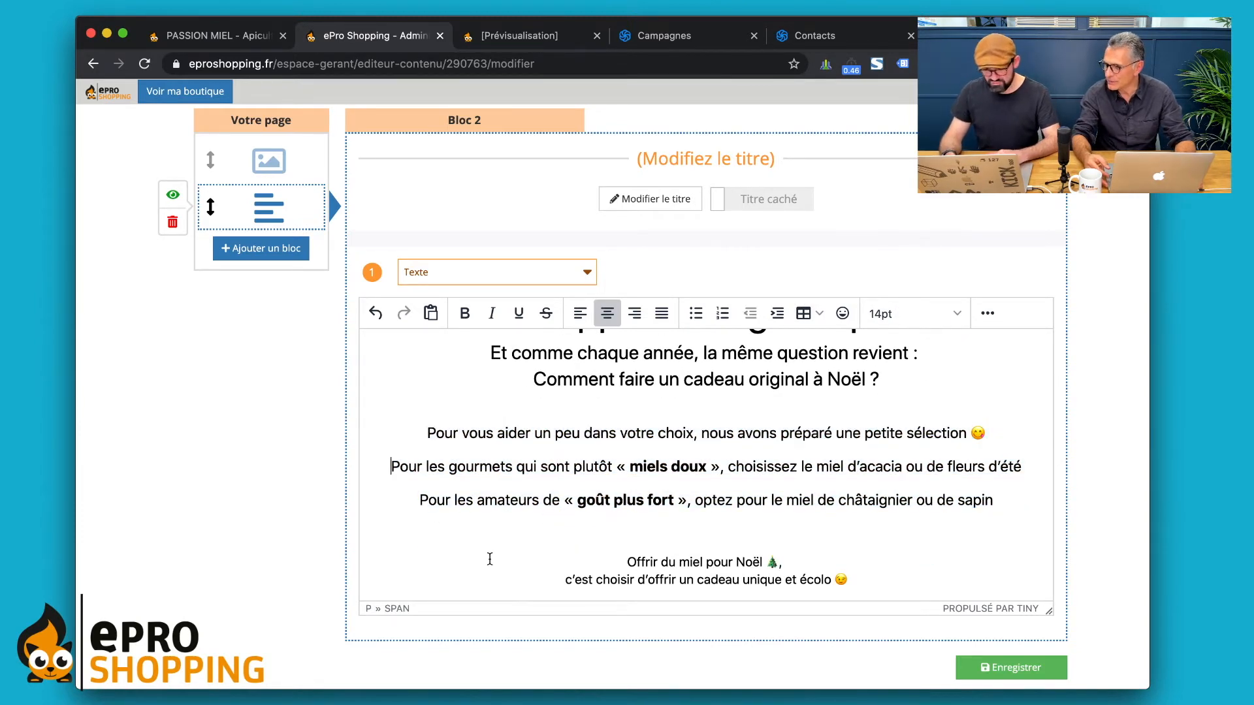
Step: Set the two closing lines, "Offrir du miel pour Noël" and "c'est choisir d'offrir un cadeau unique et écolo", to 18pt
{"action": "scroll", "coordinate": [490, 559], "scroll_direction": "down", "scroll_amount": 1}
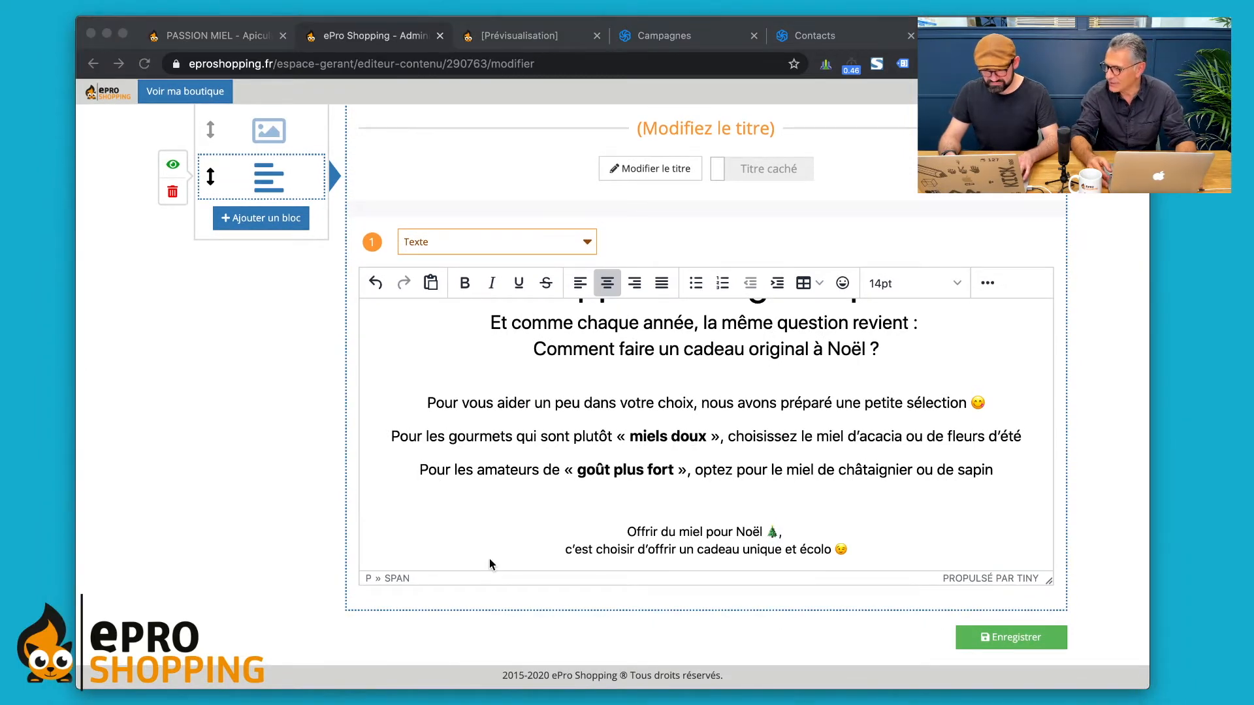
{"action": "left_click", "coordinate": [583, 547]}
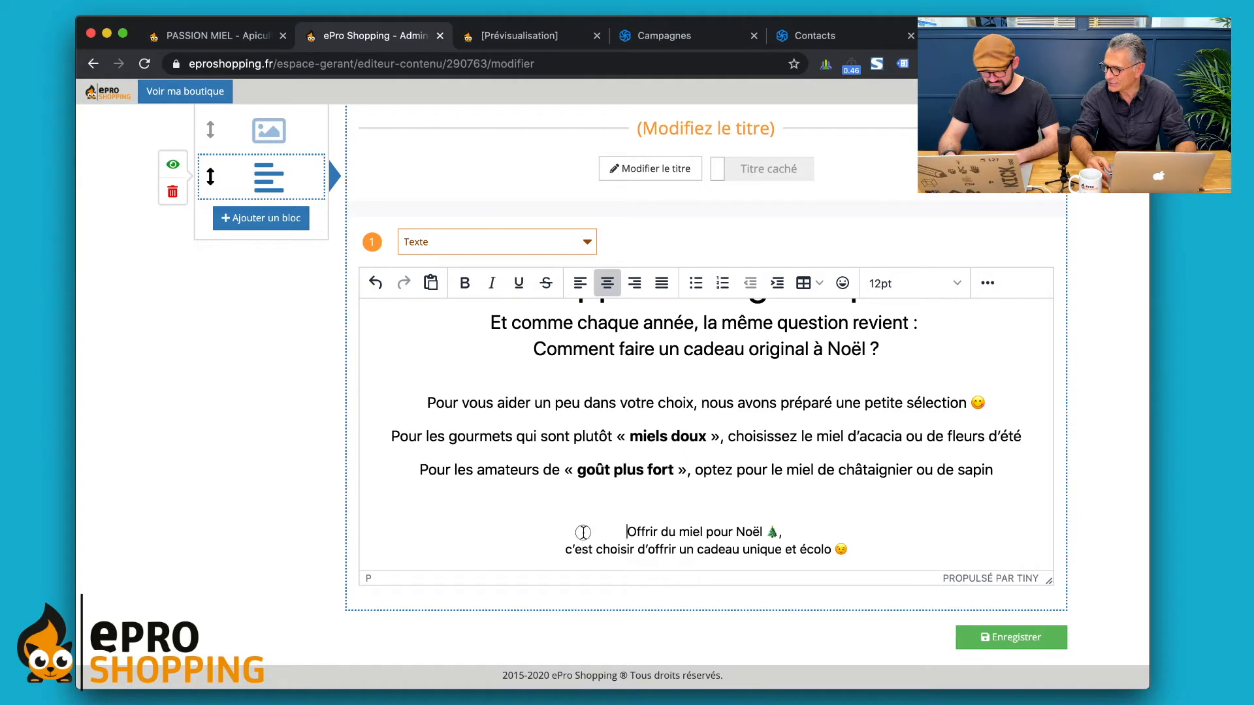
{"action": "left_click_drag", "start_coordinate": [583, 532], "coordinate": [852, 554]}
{"action": "left_click", "coordinate": [903, 293]}
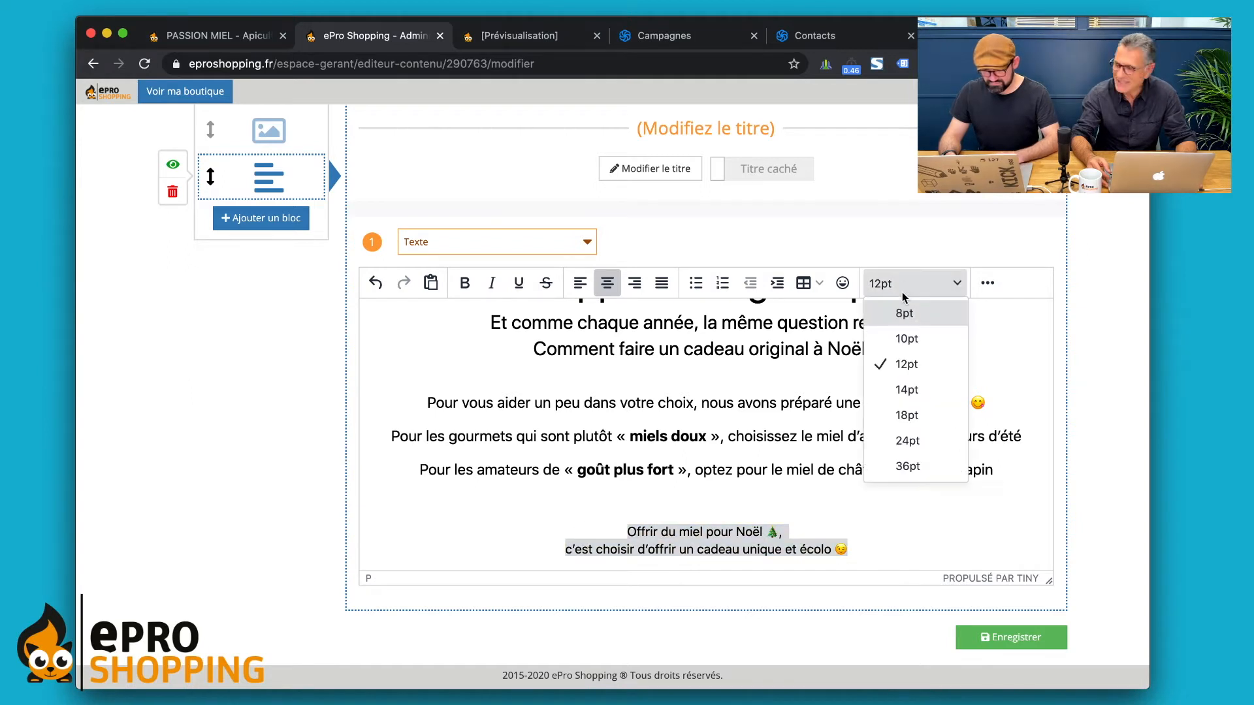
{"action": "left_click", "coordinate": [907, 415]}
{"action": "left_click", "coordinate": [957, 533]}
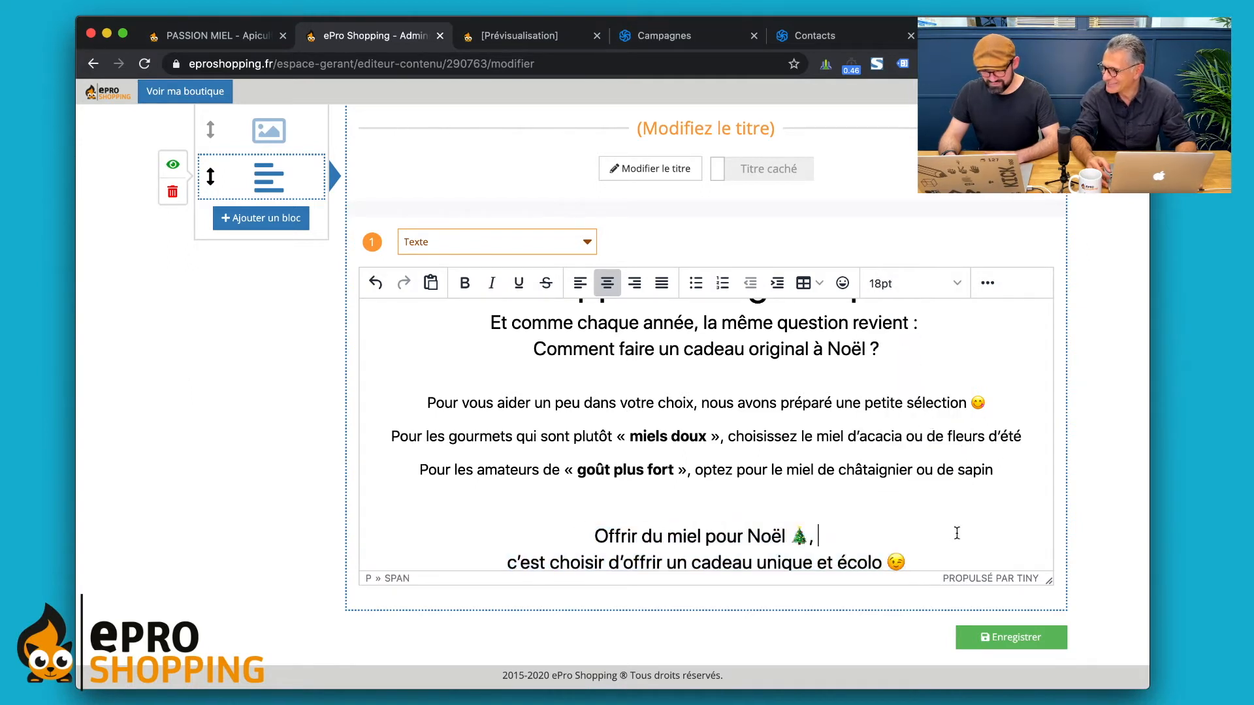
Step: Review the formatted message from beginning to end and save the page
{"action": "scroll", "coordinate": [932, 517], "scroll_direction": "down", "scroll_amount": 1}
{"action": "key", "text": "super+Up"}
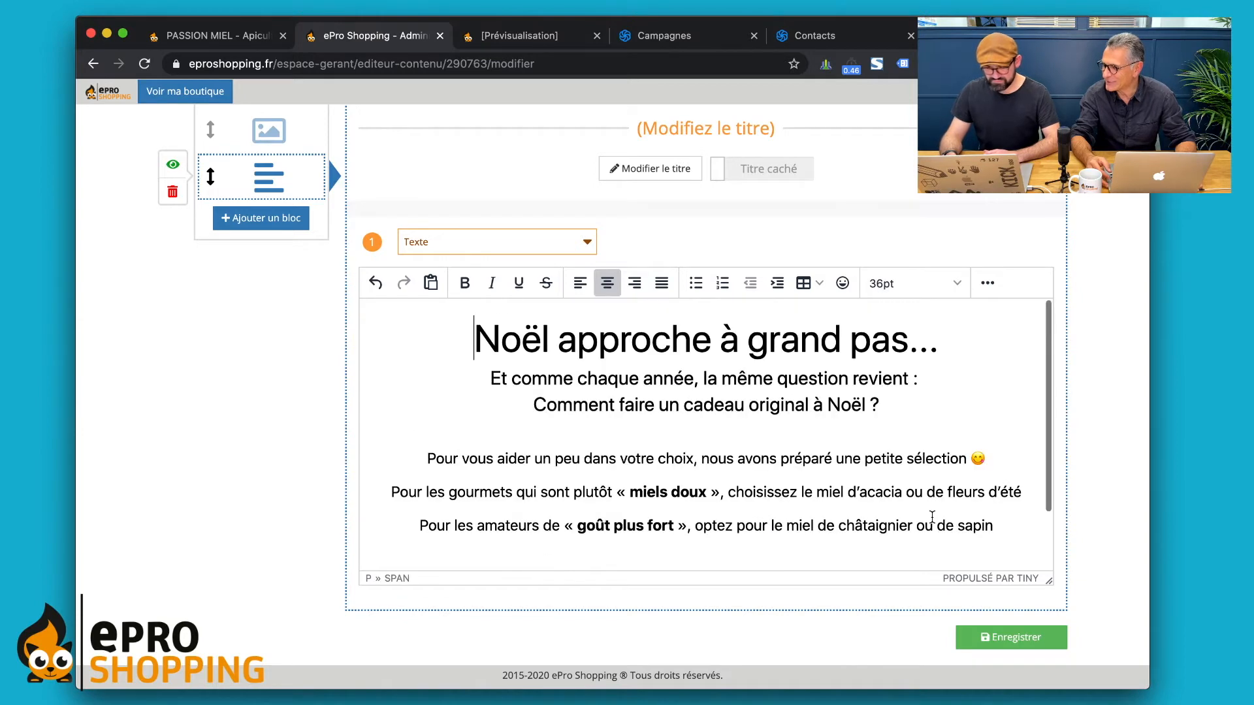
{"action": "key", "text": "super+Down"}
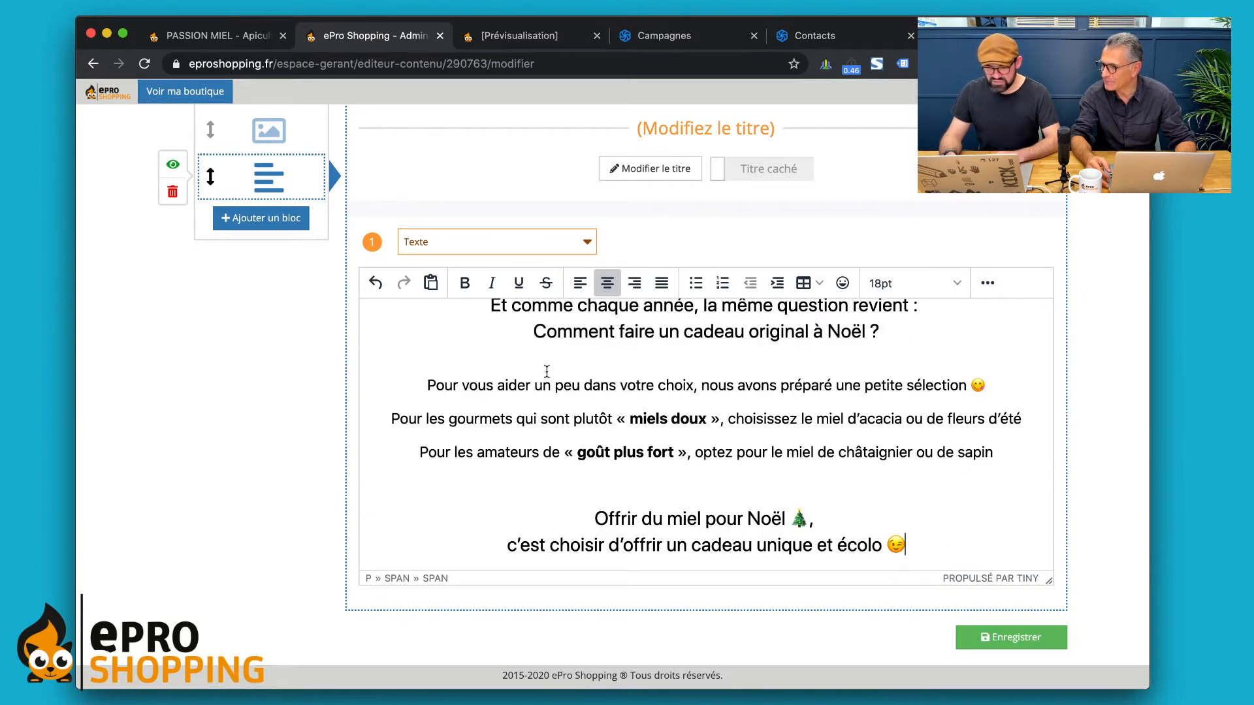
{"action": "key", "text": "super+Up"}
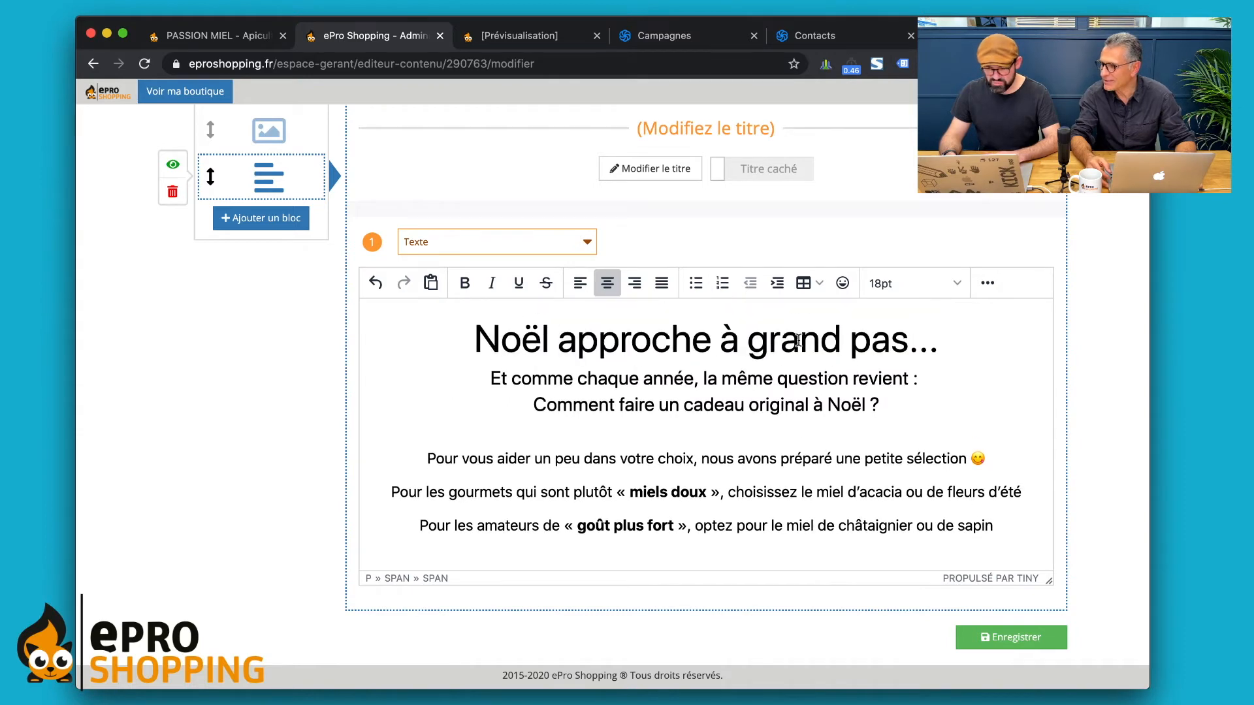
{"action": "scroll", "coordinate": [536, 448], "scroll_direction": "down", "scroll_amount": 3}
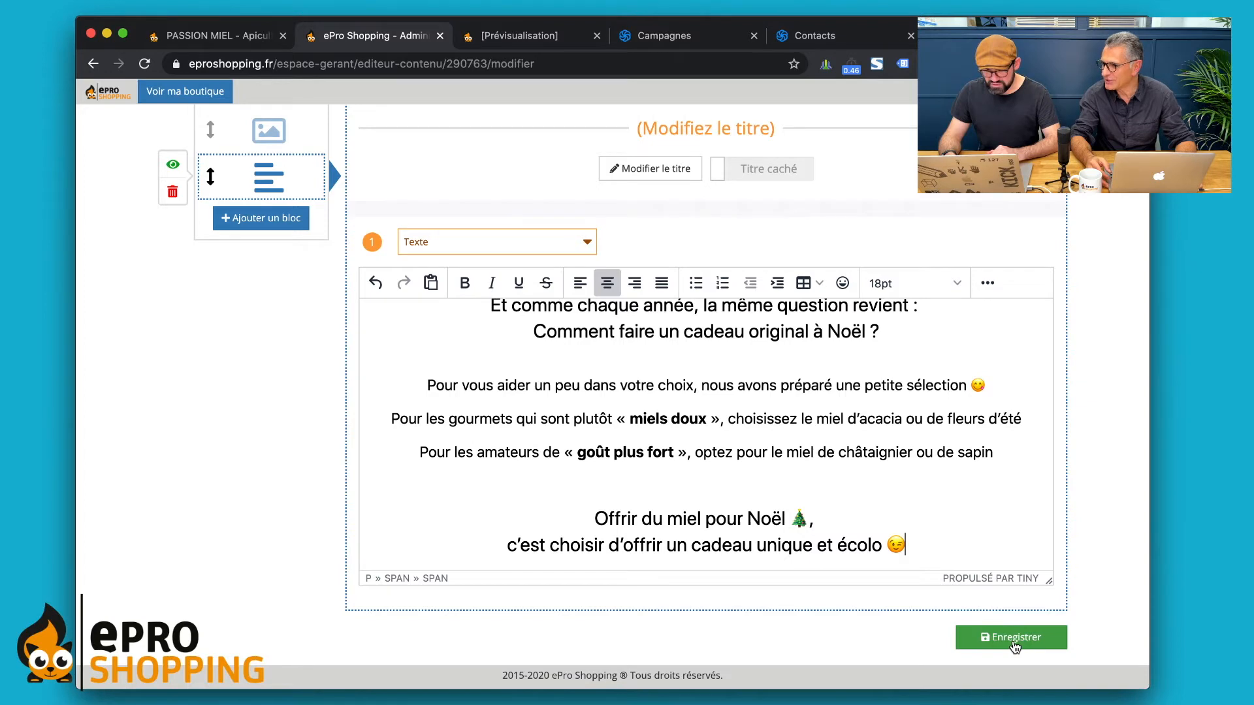
{"action": "left_click", "coordinate": [1014, 645]}
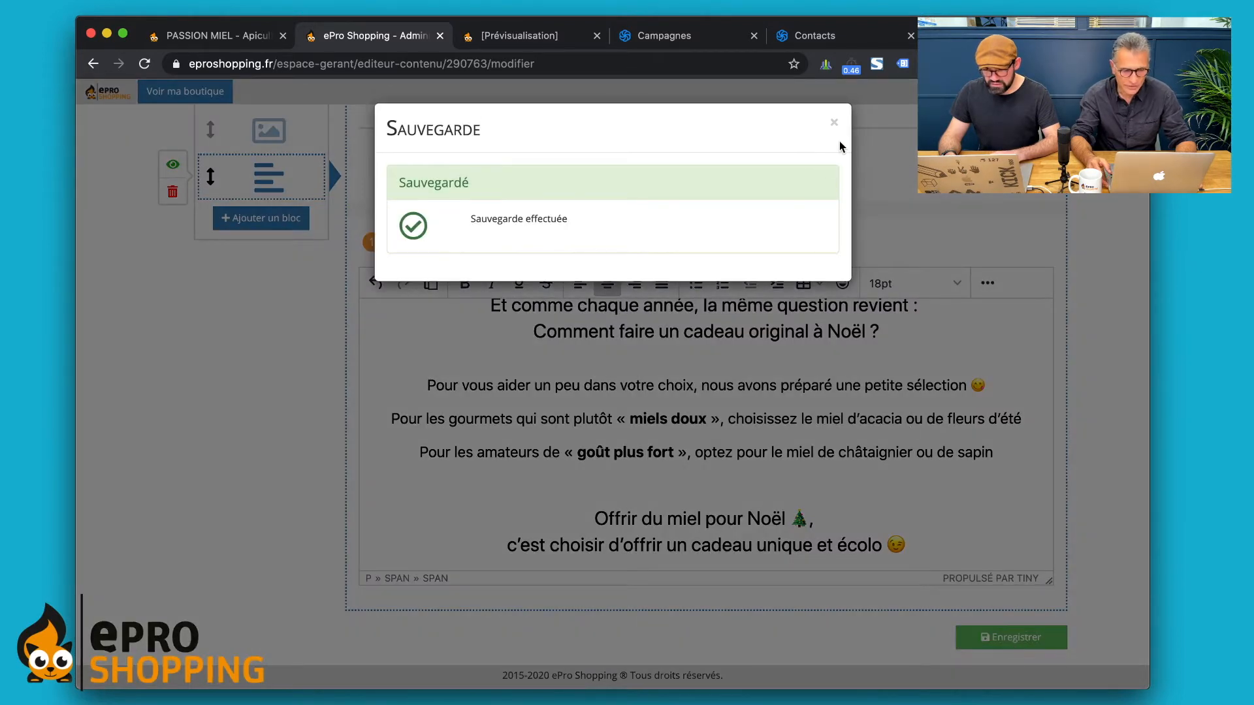
{"action": "left_click", "coordinate": [834, 120]}
Step: Preview the promo page and check how the formatted message displays below the Christmas image
{"action": "scroll", "coordinate": [695, 311], "scroll_direction": "up", "scroll_amount": 3}
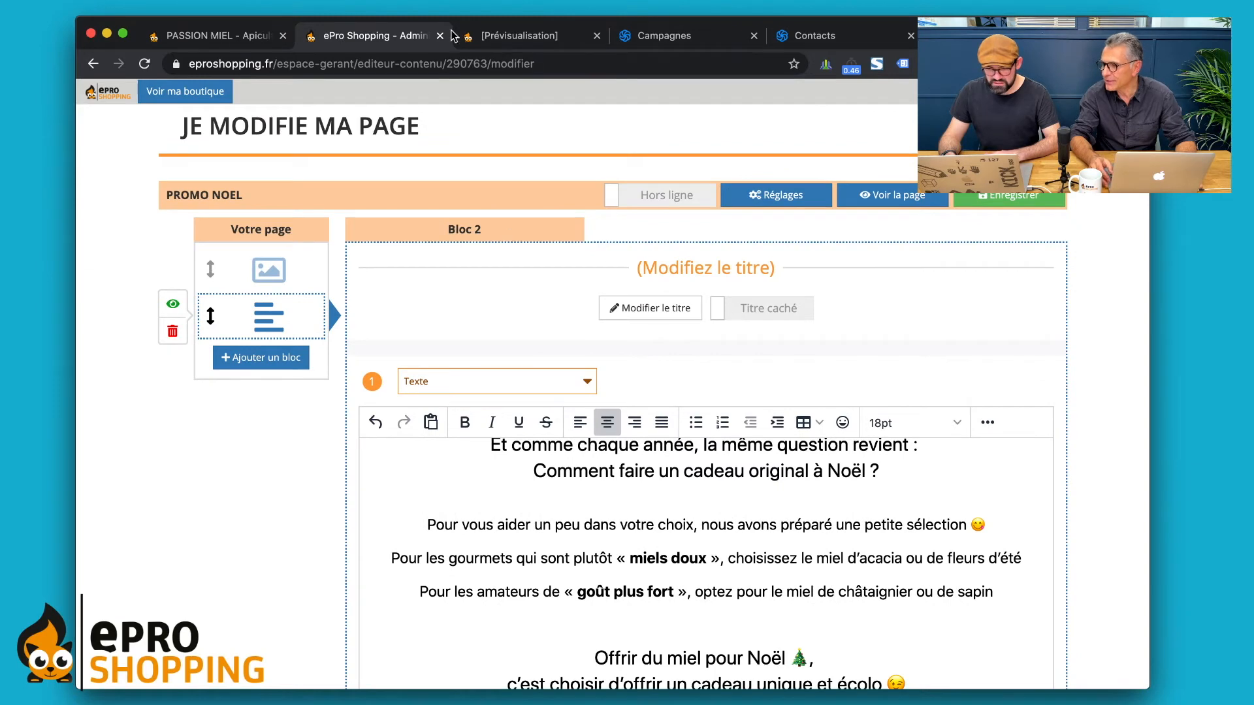
{"action": "left_click", "coordinate": [498, 40]}
{"action": "scroll", "coordinate": [455, 418], "scroll_direction": "down", "scroll_amount": 2}
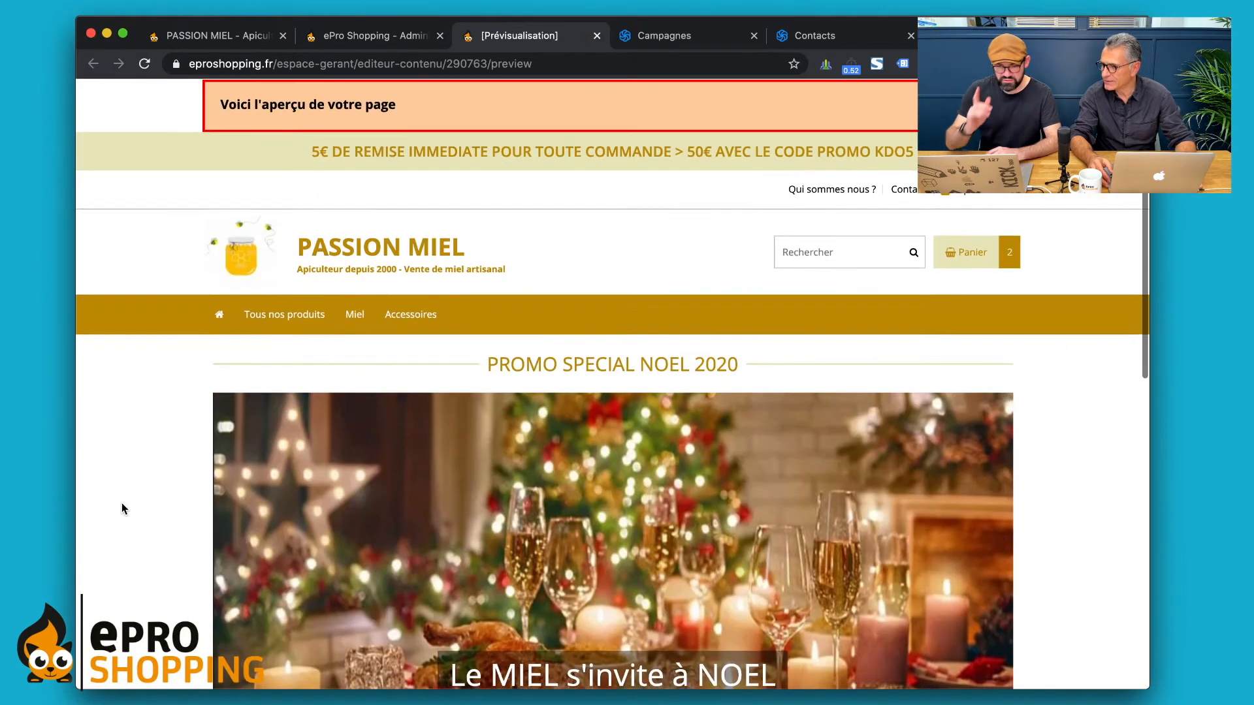
{"action": "scroll", "coordinate": [122, 503], "scroll_direction": "down", "scroll_amount": 7}
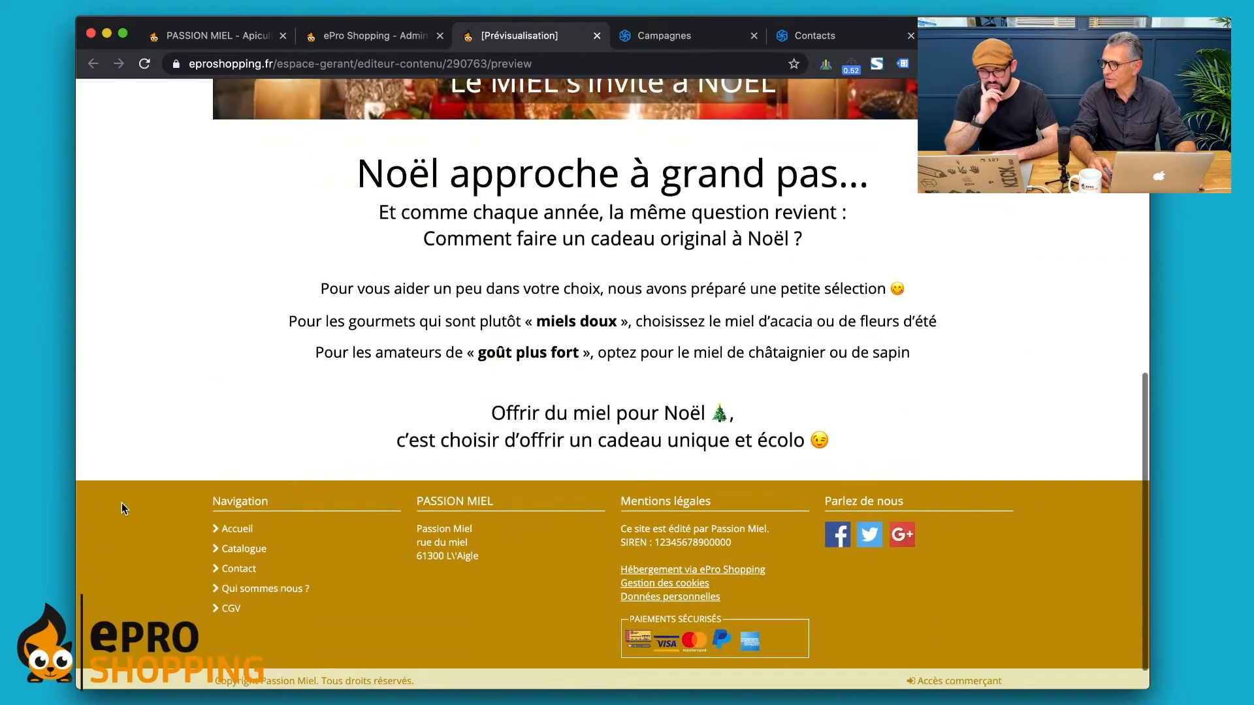
{"action": "scroll", "coordinate": [122, 504], "scroll_direction": "up", "scroll_amount": 5}
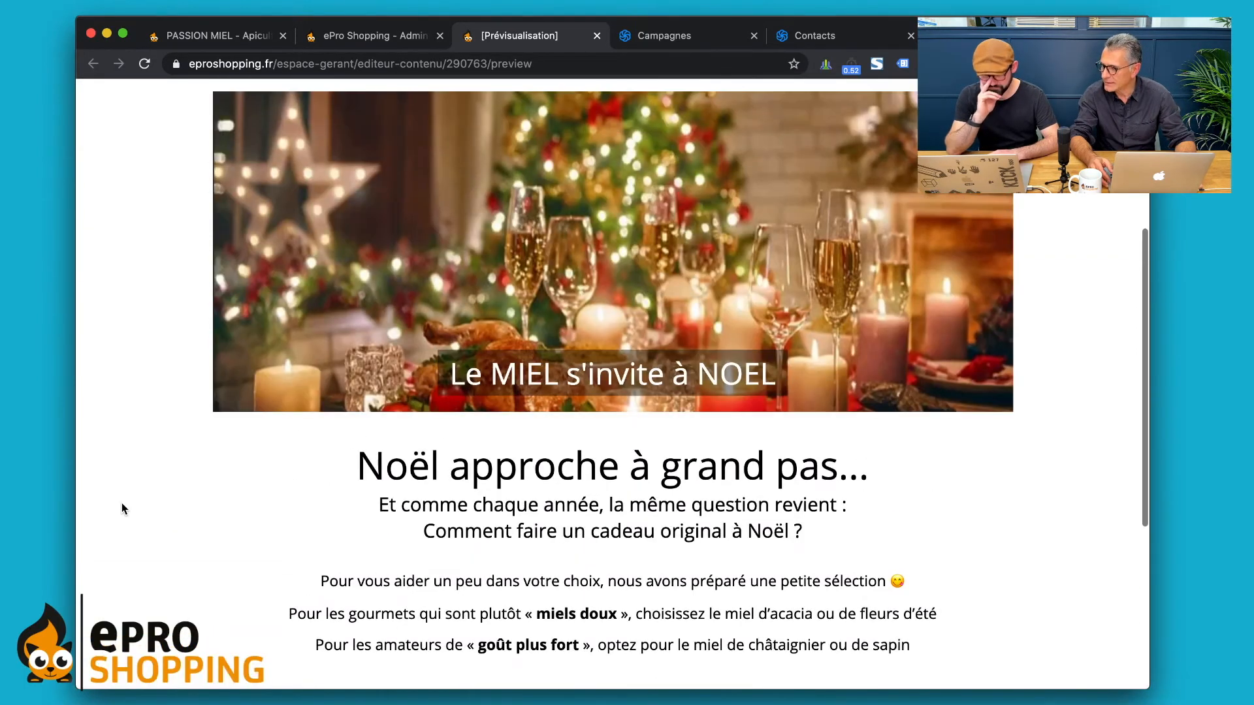
{"action": "scroll", "coordinate": [121, 503], "scroll_direction": "down", "scroll_amount": 4}
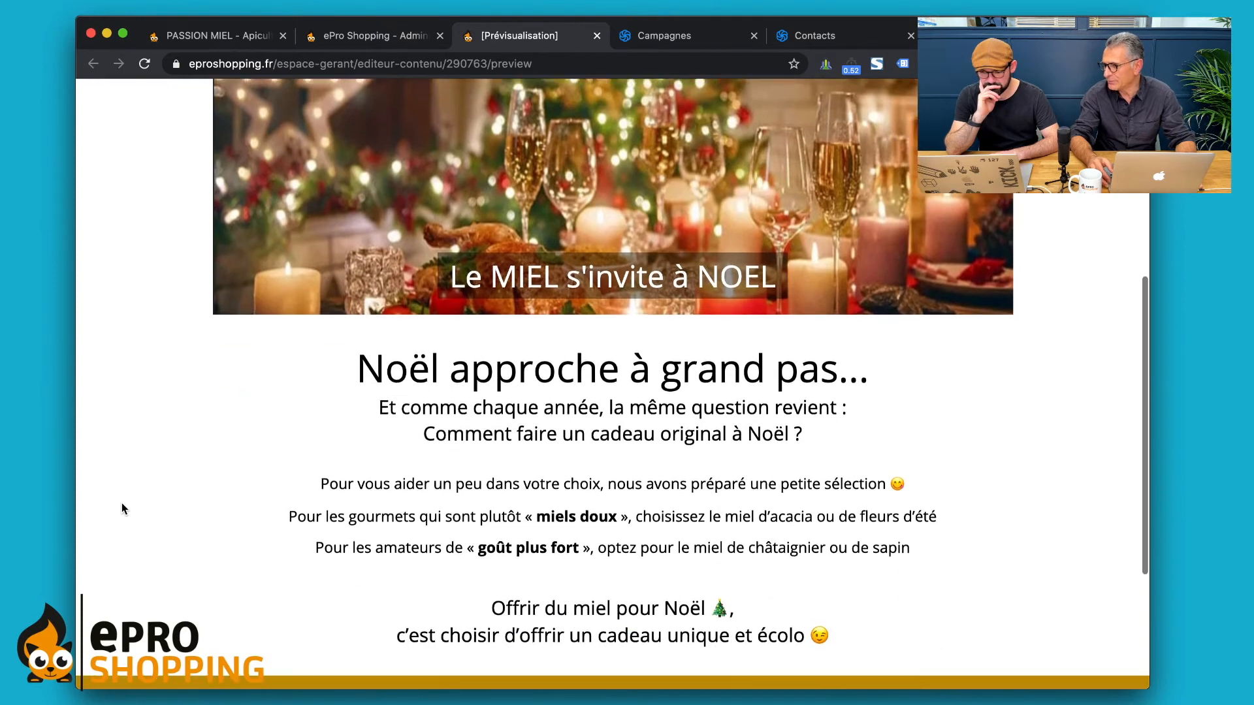
{"action": "scroll", "coordinate": [122, 503], "scroll_direction": "down", "scroll_amount": 2}
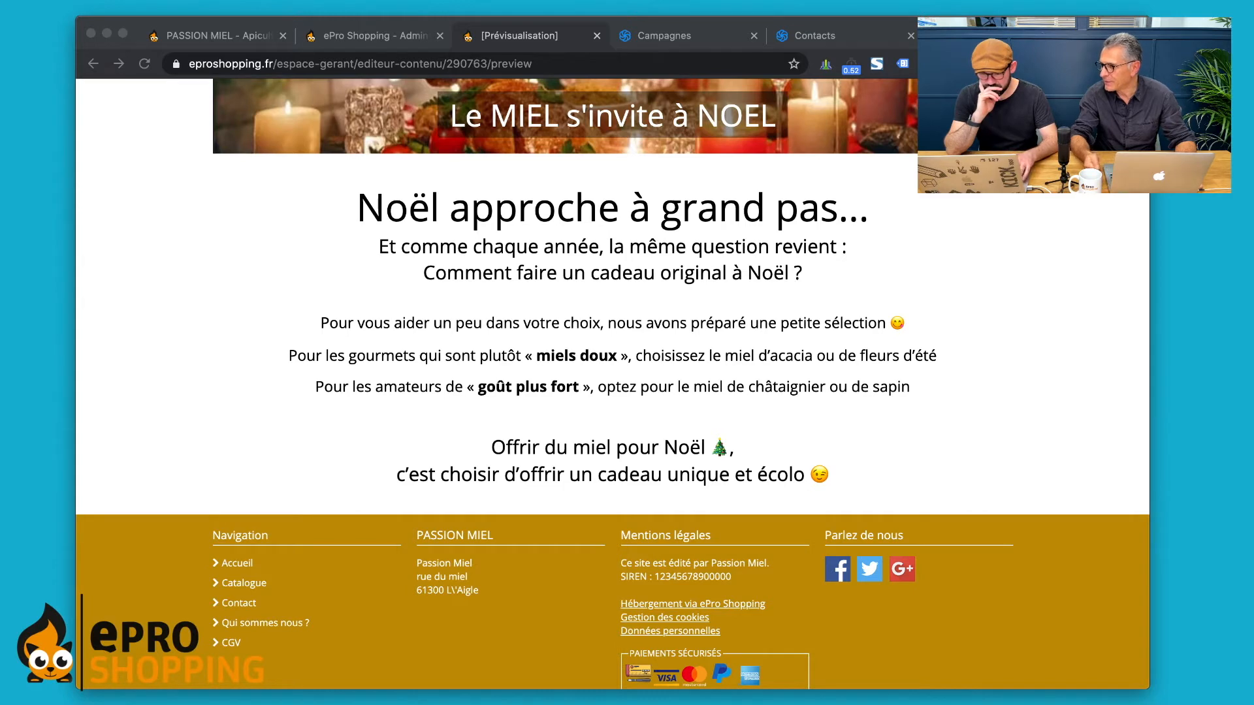
{"action": "key", "text": "super+Tab"}
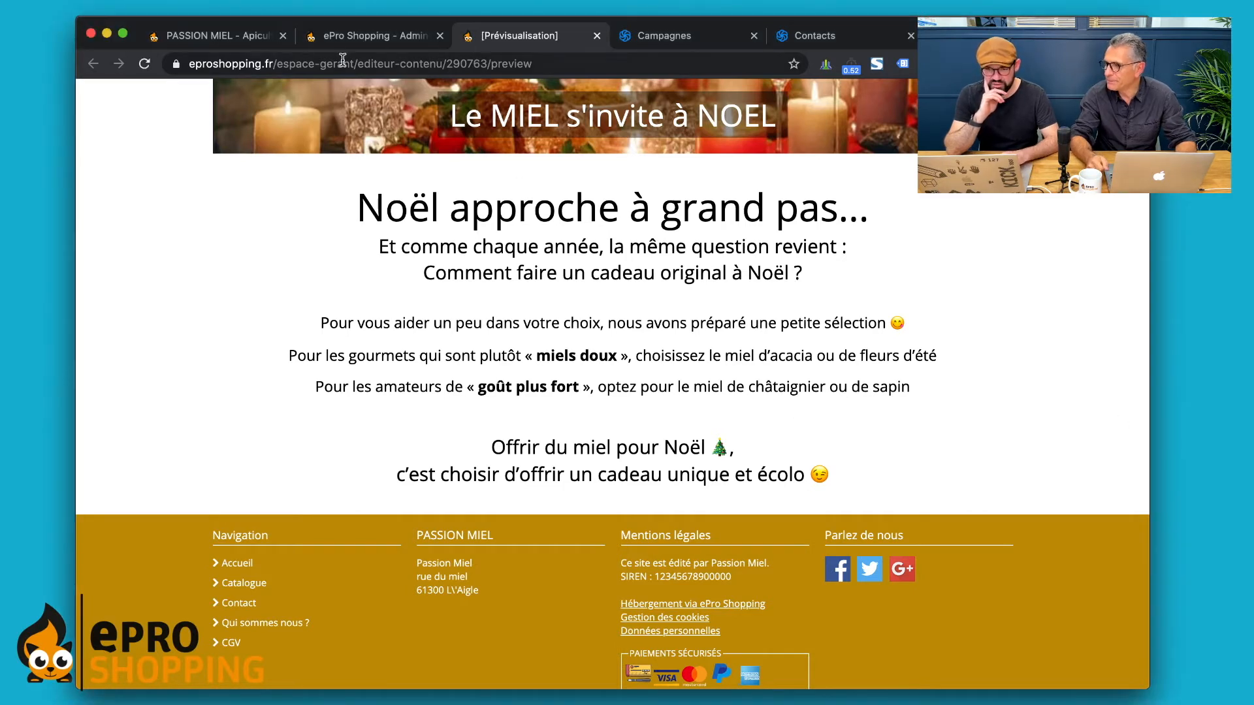
Step: Back in the page editor, add a products block (Produits) below the text block
{"action": "left_click", "coordinate": [346, 37]}
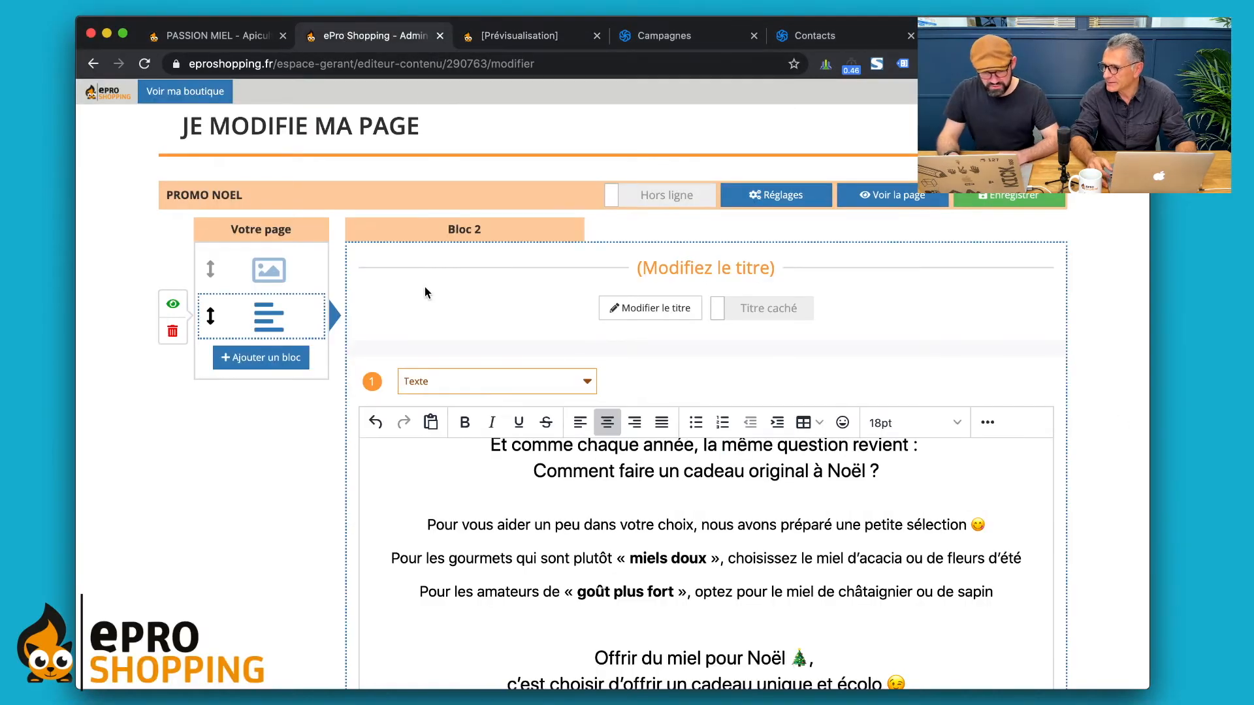
{"action": "left_click", "coordinate": [275, 357]}
{"action": "scroll", "coordinate": [419, 454], "scroll_direction": "down", "scroll_amount": 1}
{"action": "scroll", "coordinate": [419, 456], "scroll_direction": "down", "scroll_amount": 5}
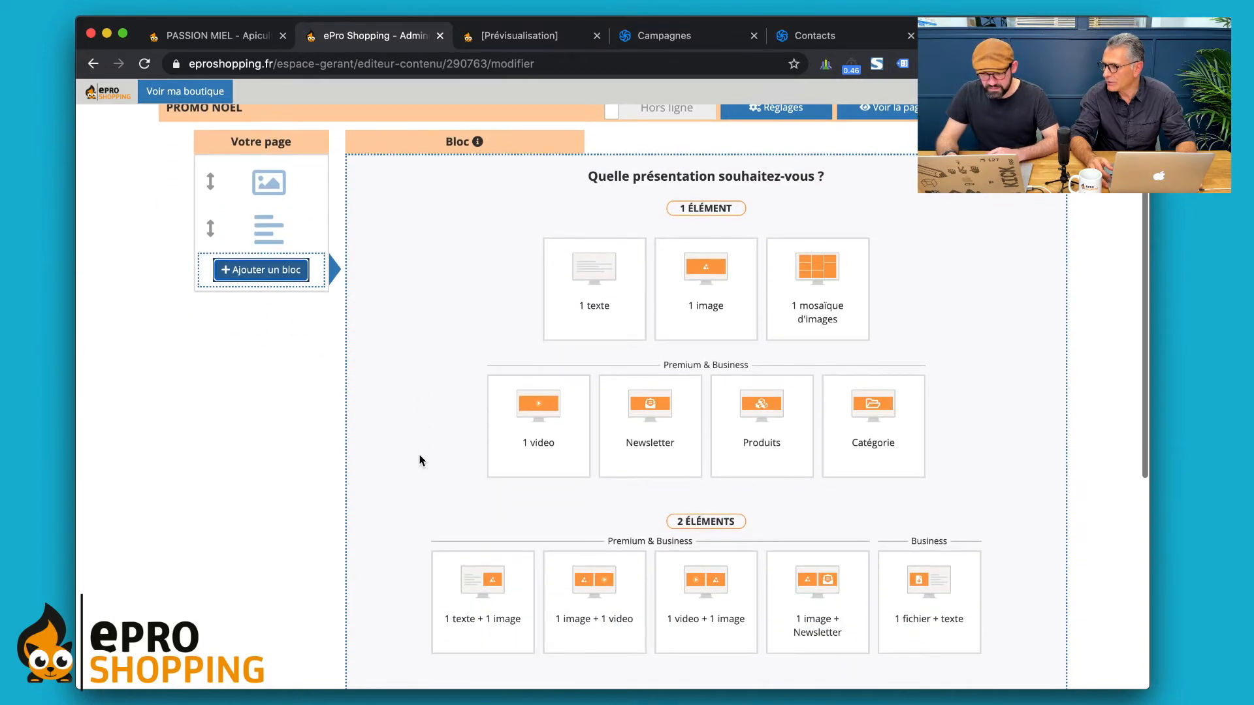
{"action": "scroll", "coordinate": [420, 455], "scroll_direction": "down", "scroll_amount": 3}
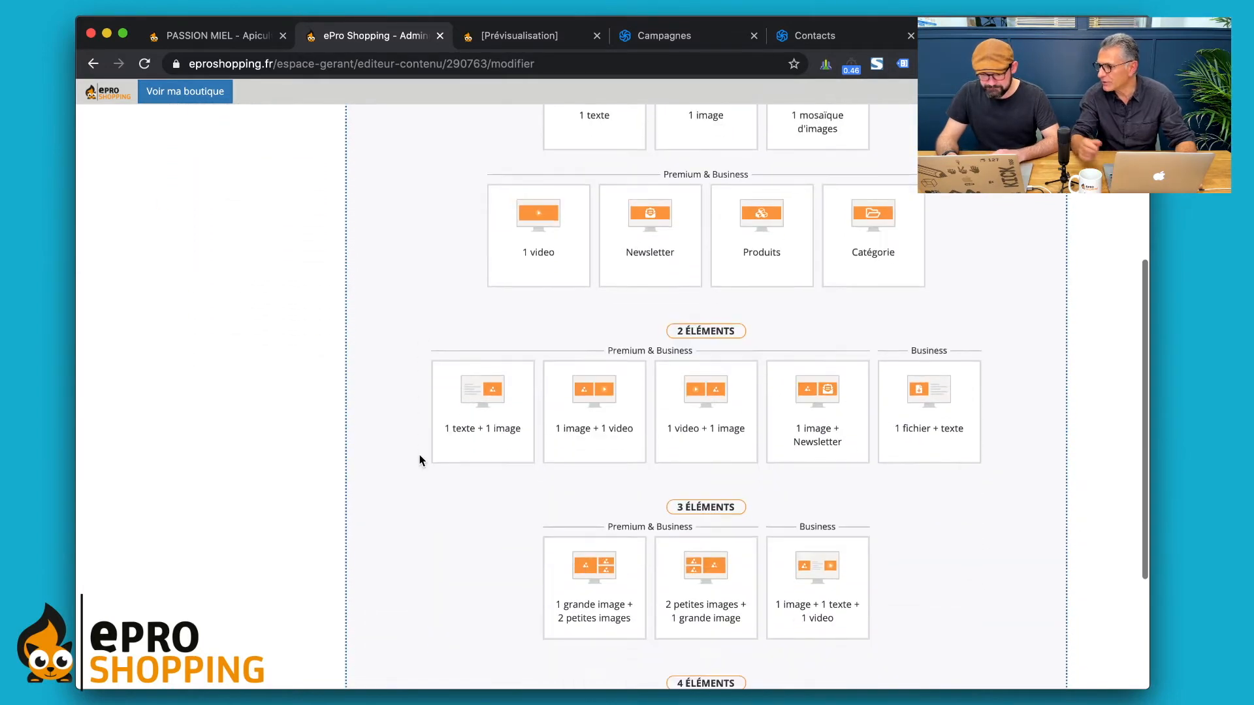
{"action": "scroll", "coordinate": [421, 540], "scroll_direction": "down", "scroll_amount": 6}
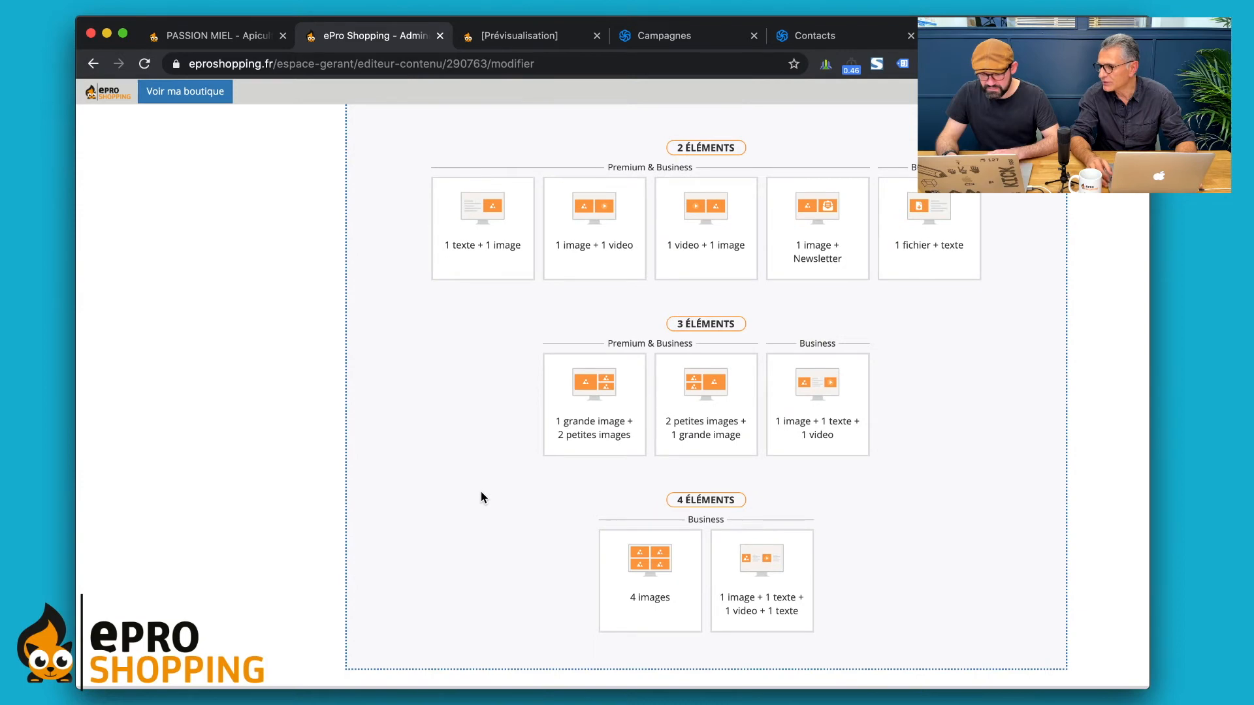
{"action": "scroll", "coordinate": [516, 331], "scroll_direction": "up", "scroll_amount": 7}
{"action": "left_click", "coordinate": [734, 267]}
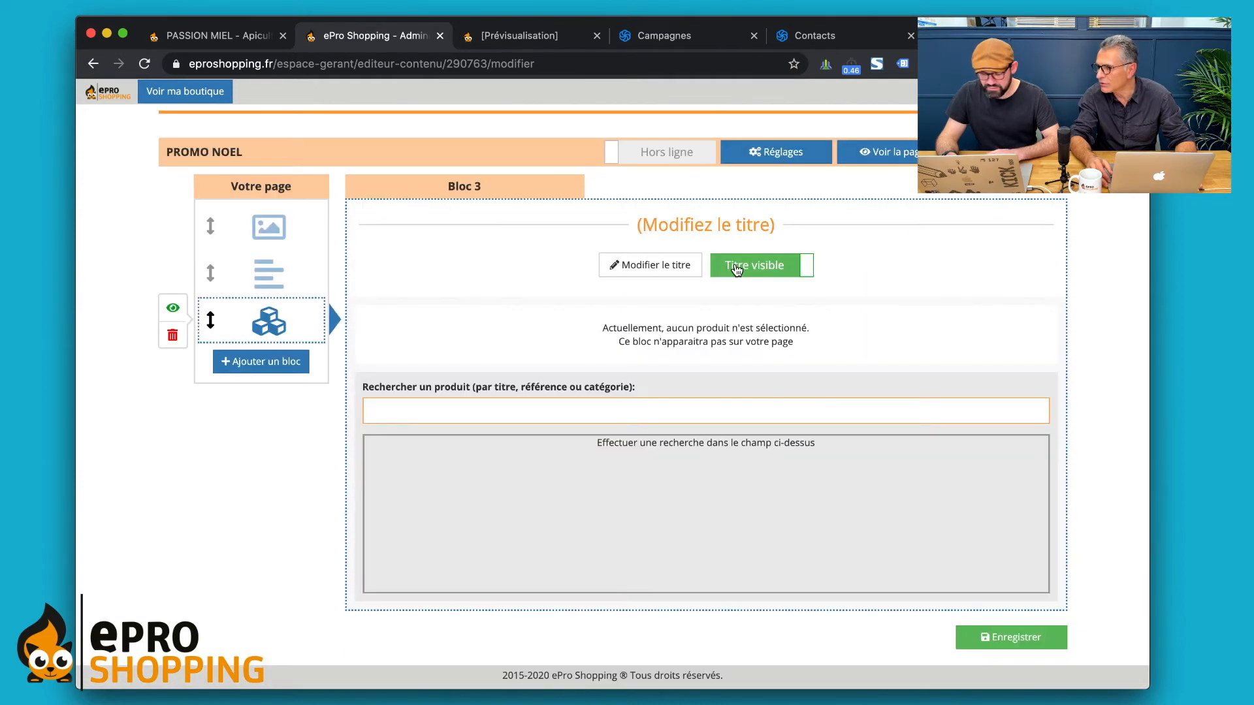
Step: Search the new products block's catalogue for "miel"
{"action": "key", "text": "super+Tab"}
{"action": "left_click", "coordinate": [541, 331]}
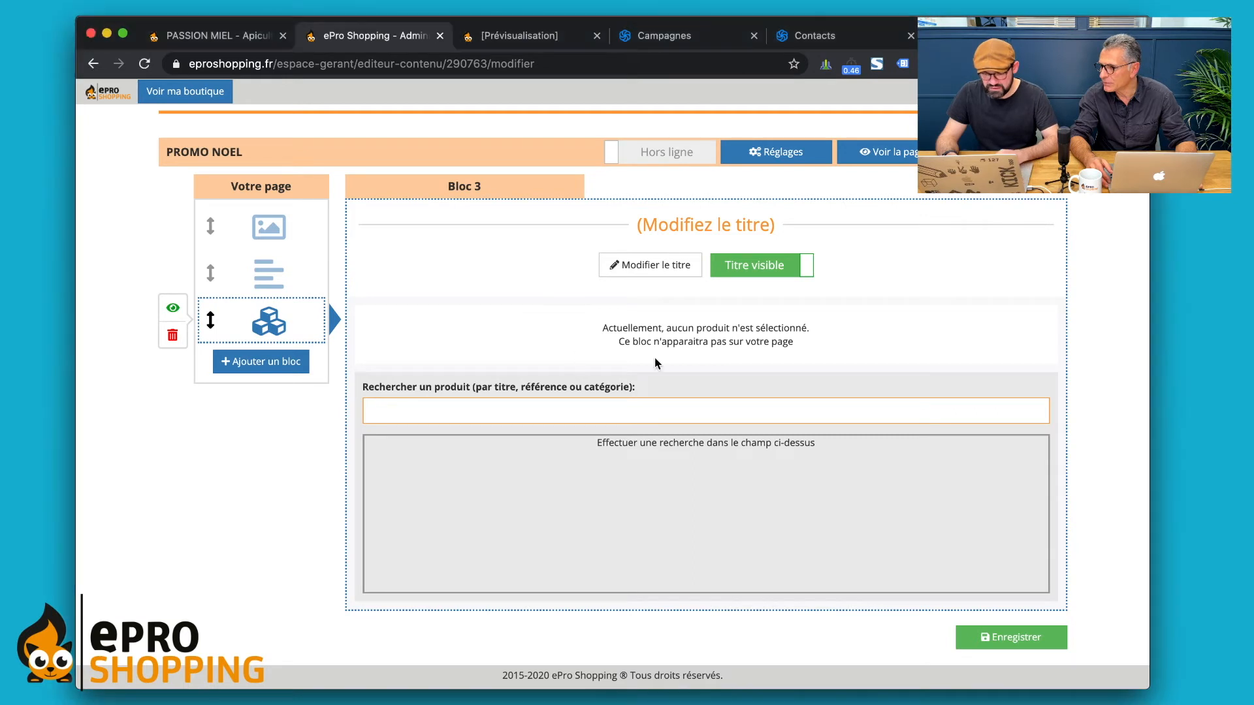
{"action": "left_click", "coordinate": [525, 410]}
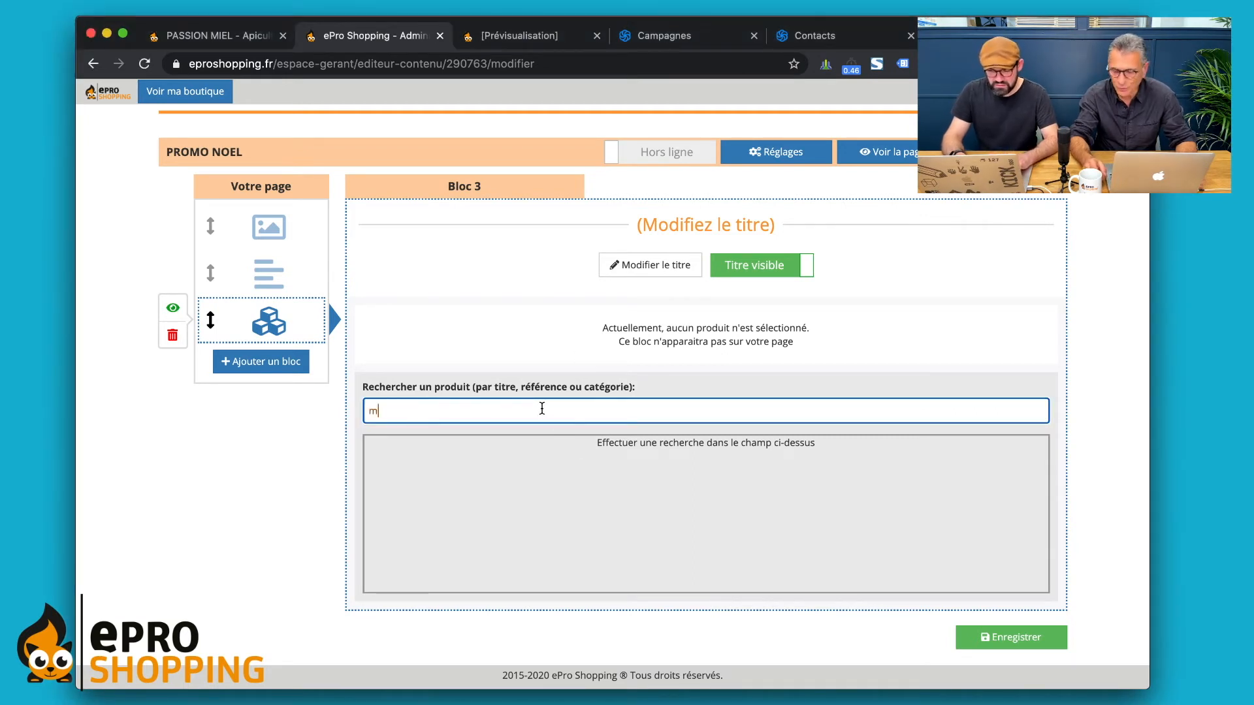
{"action": "type", "text": "mi"}
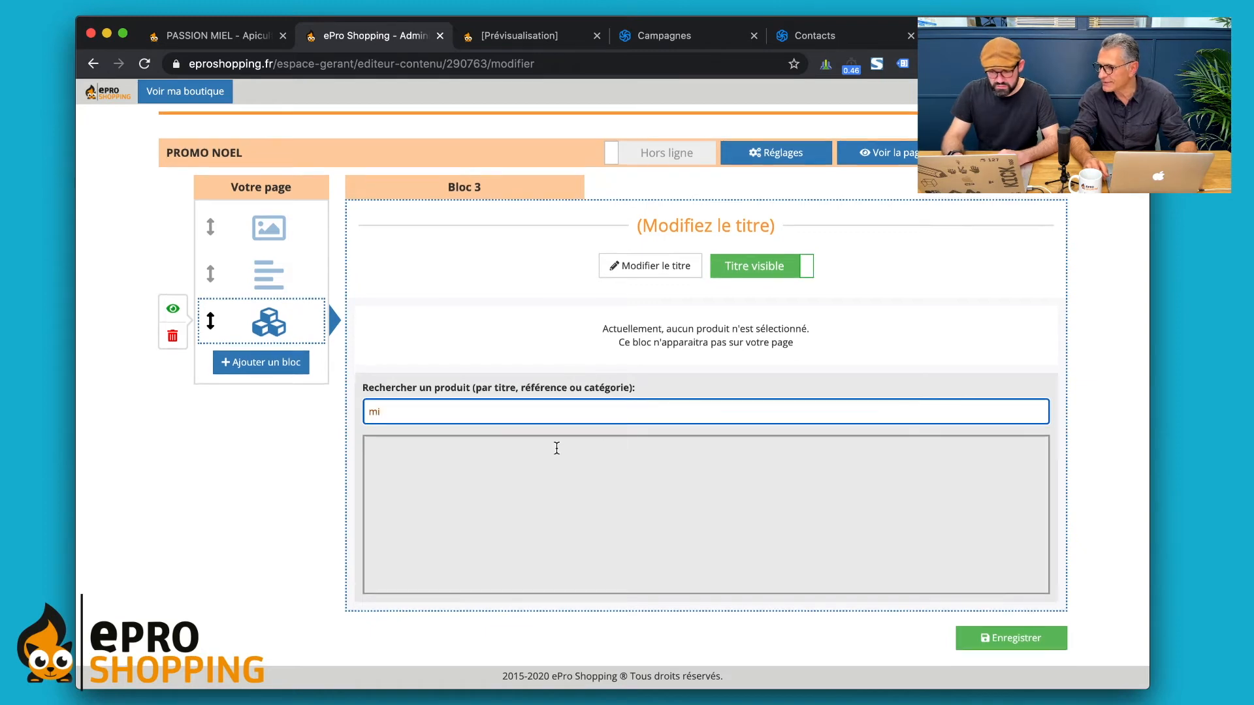
{"action": "key", "text": "BackSpace"}
{"action": "key", "text": "BackSpace"}
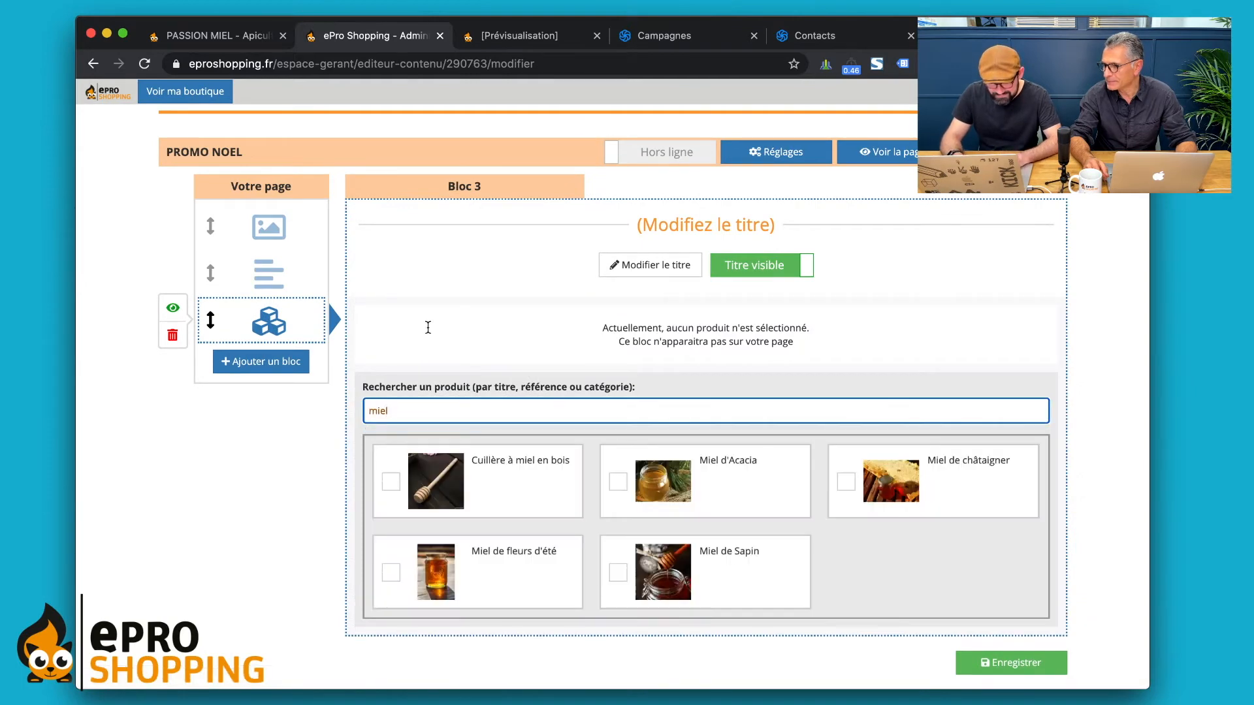
Step: Add Miel d'Acacia, Miel de fleurs d'été, Miel de châtaigner and Miel de Sapin to the products block
{"action": "scroll", "coordinate": [481, 299], "scroll_direction": "down", "scroll_amount": 1}
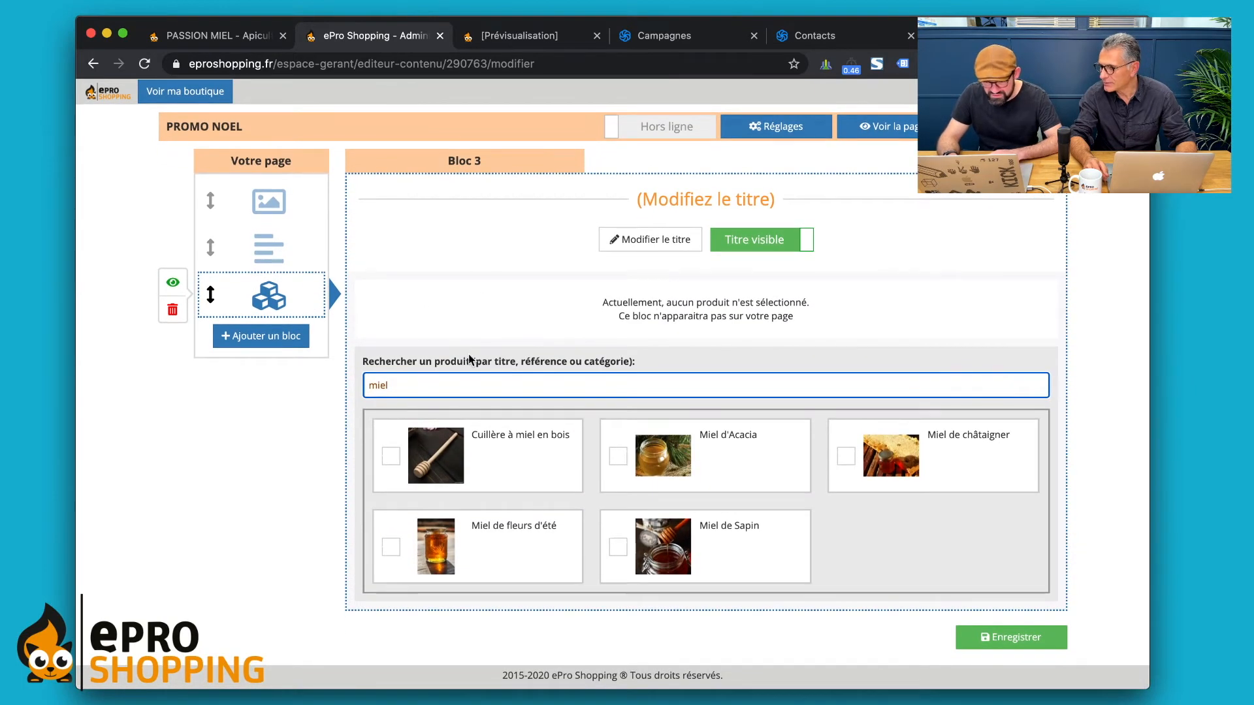
{"action": "left_click", "coordinate": [618, 458]}
{"action": "scroll", "coordinate": [668, 437], "scroll_direction": "down", "scroll_amount": 5}
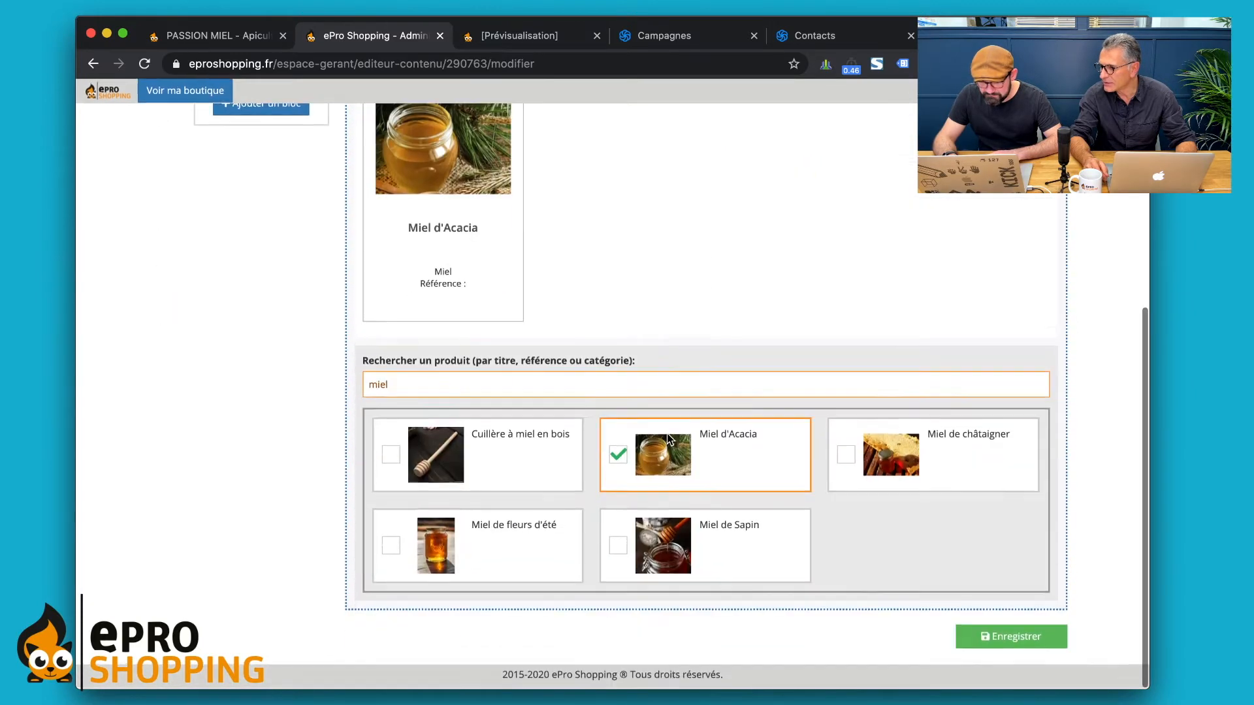
{"action": "left_click", "coordinate": [391, 547]}
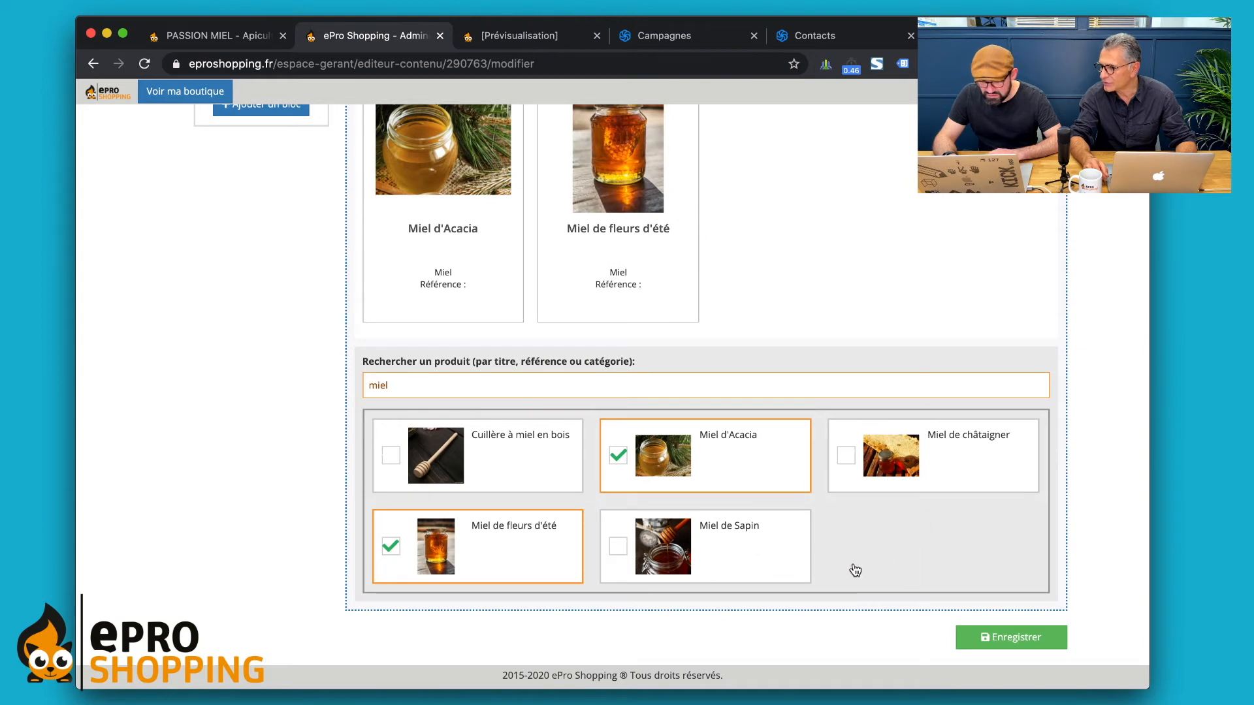
{"action": "left_click", "coordinate": [898, 469]}
{"action": "left_click", "coordinate": [712, 562]}
{"action": "scroll", "coordinate": [952, 560], "scroll_direction": "up", "scroll_amount": 4}
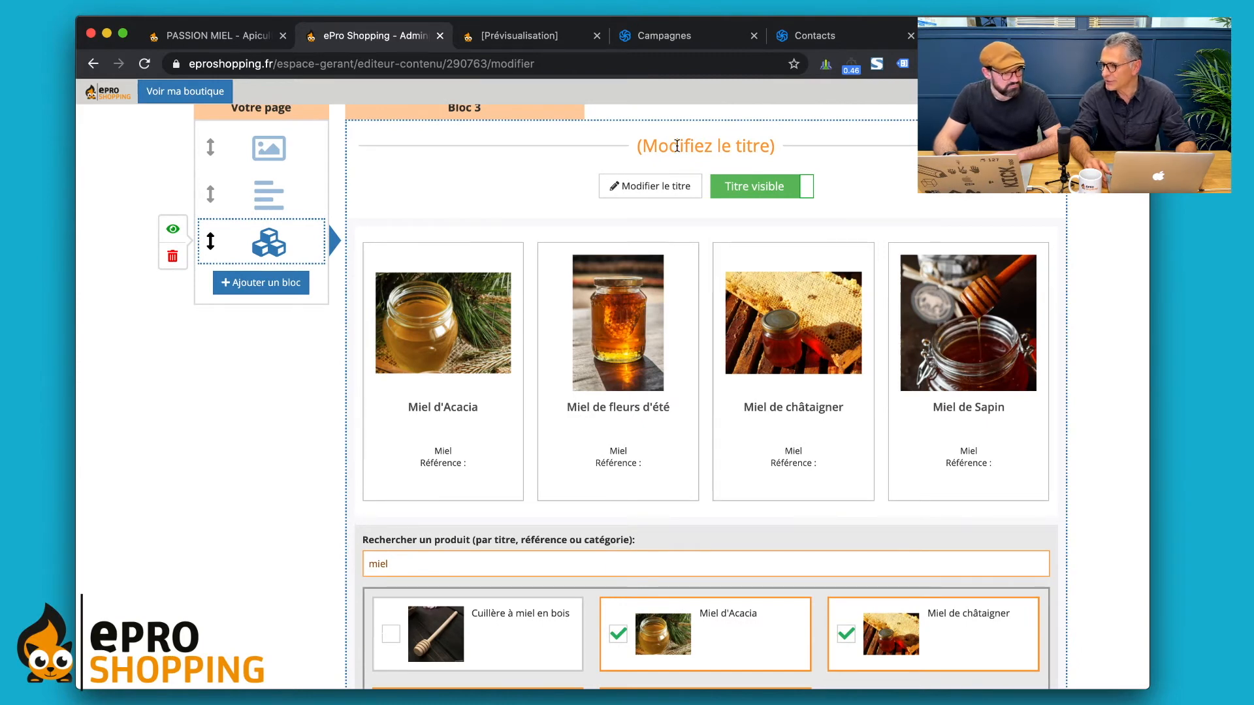
Step: Title the products block "Notre sélection de Miel pour Noël"
{"action": "left_click", "coordinate": [678, 145]}
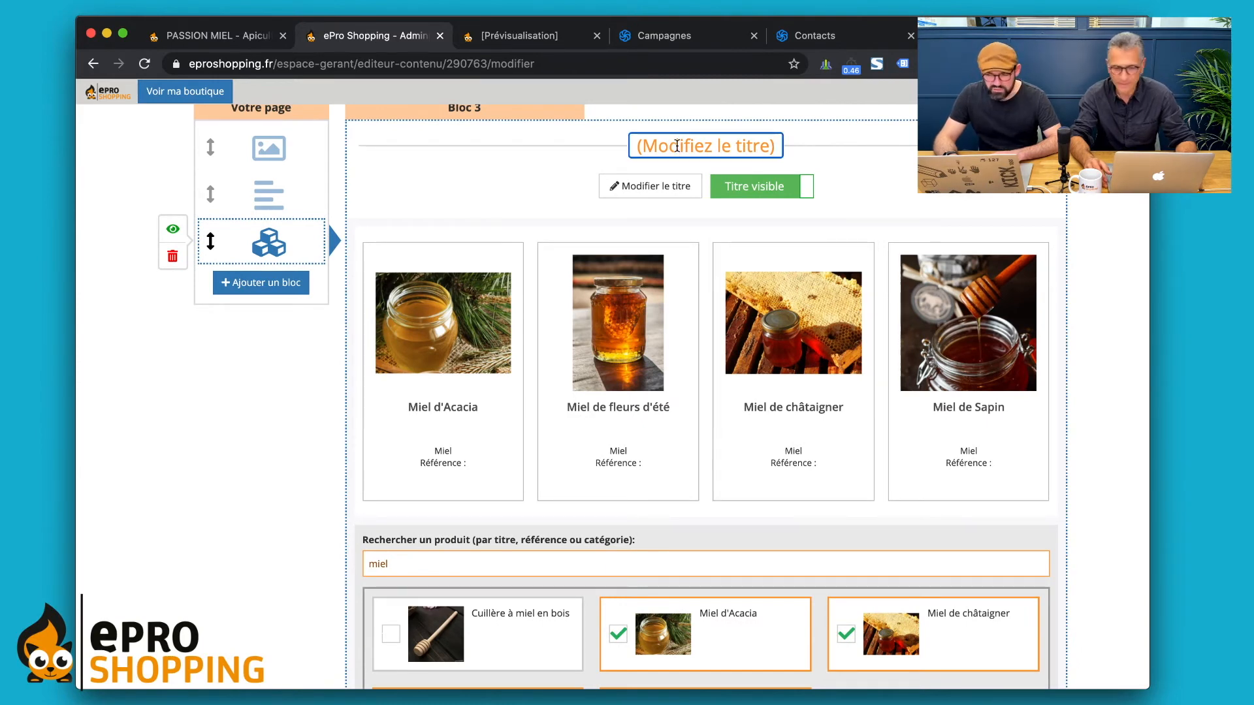
{"action": "triple_click", "coordinate": [637, 148]}
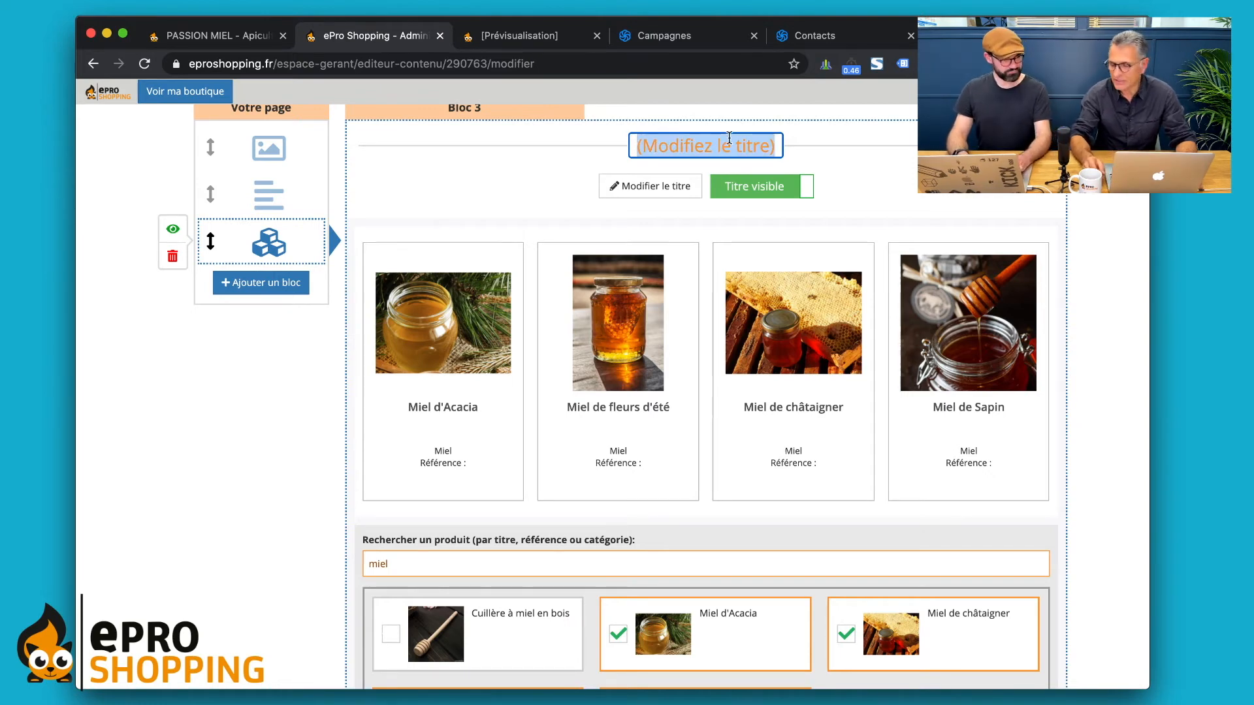
{"action": "type", "text": "Notre s"}
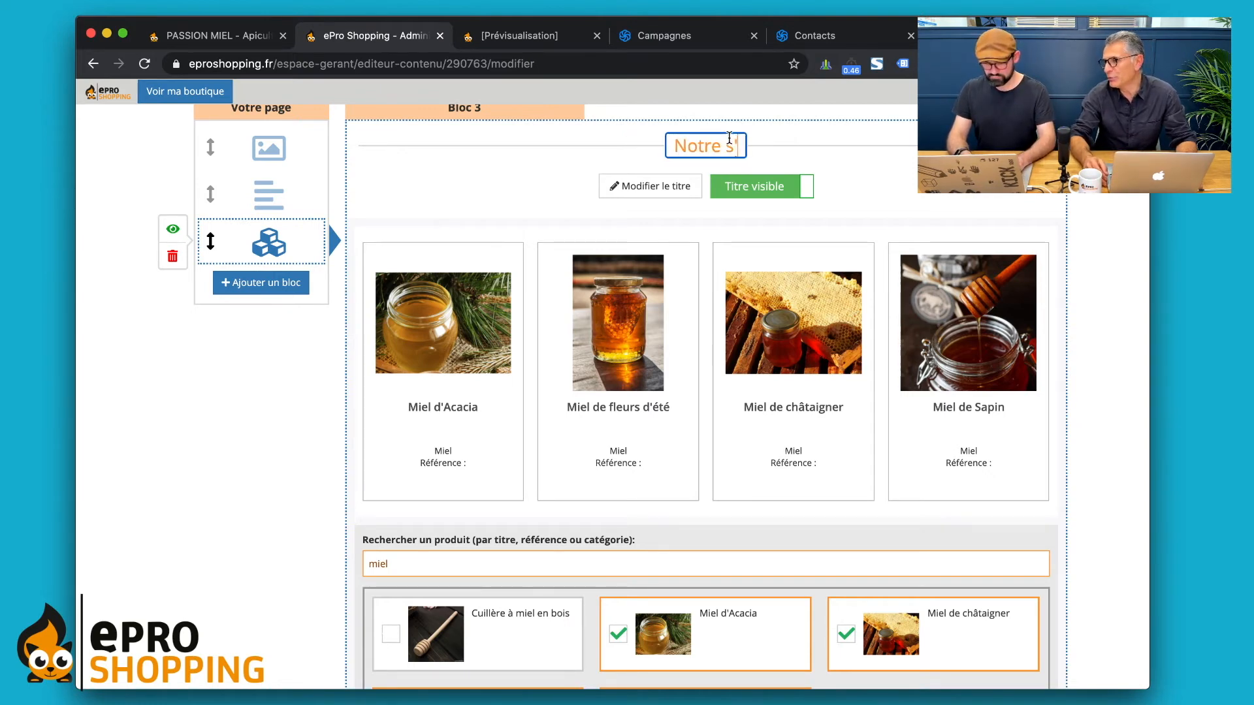
{"action": "type", "text": "élection de mi"}
{"action": "key", "text": "BackSpace"}
{"action": "key", "text": "BackSpace"}
{"action": "type", "text": "Miel pour"}
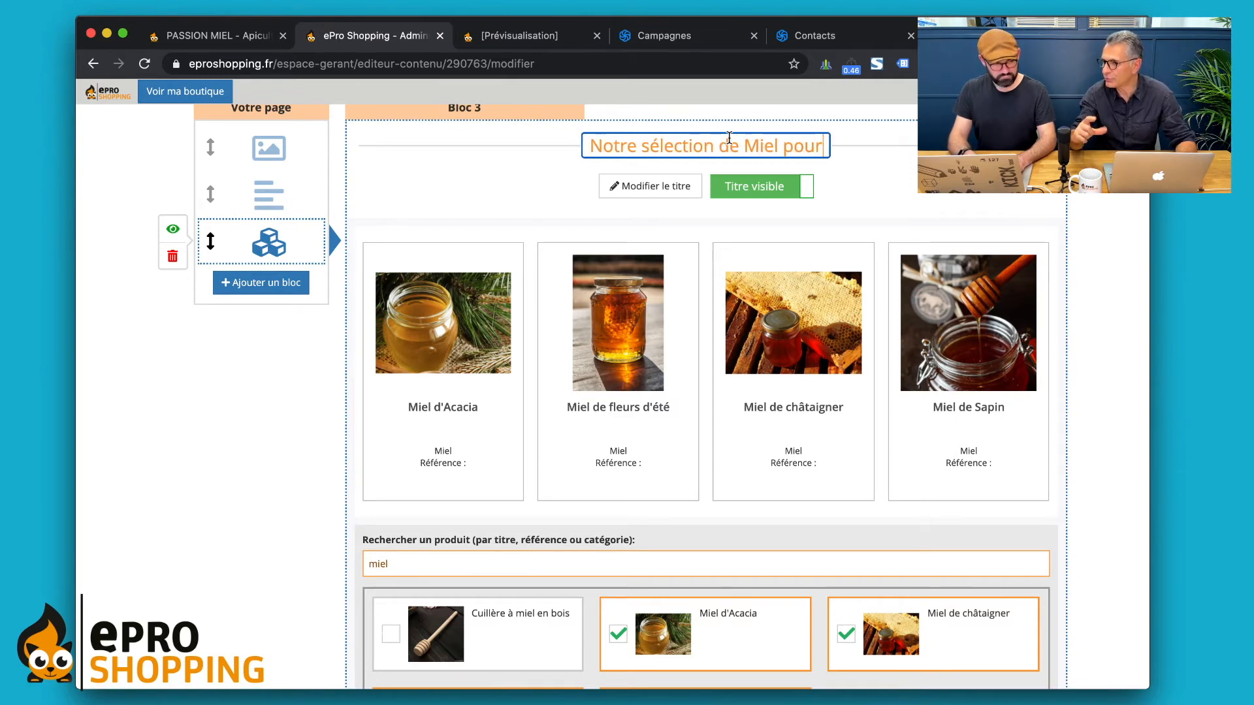
{"action": "type", "text": " Noe"}
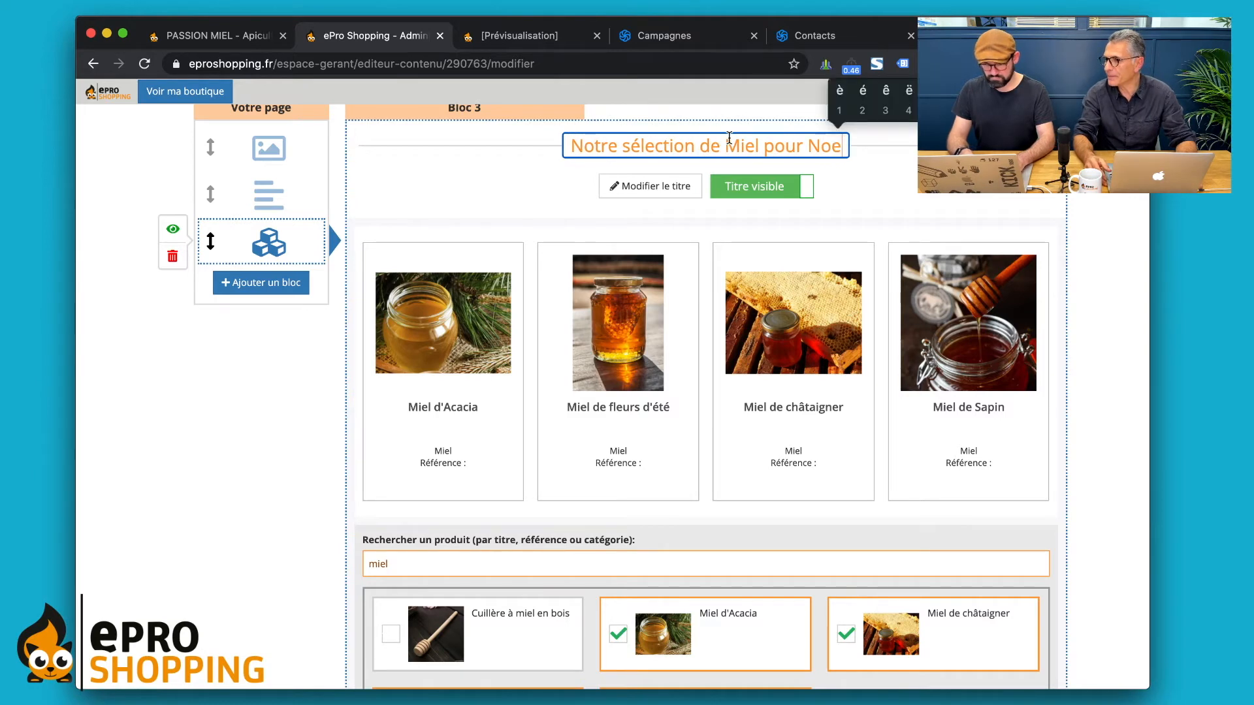
{"action": "type", "text": "4"}
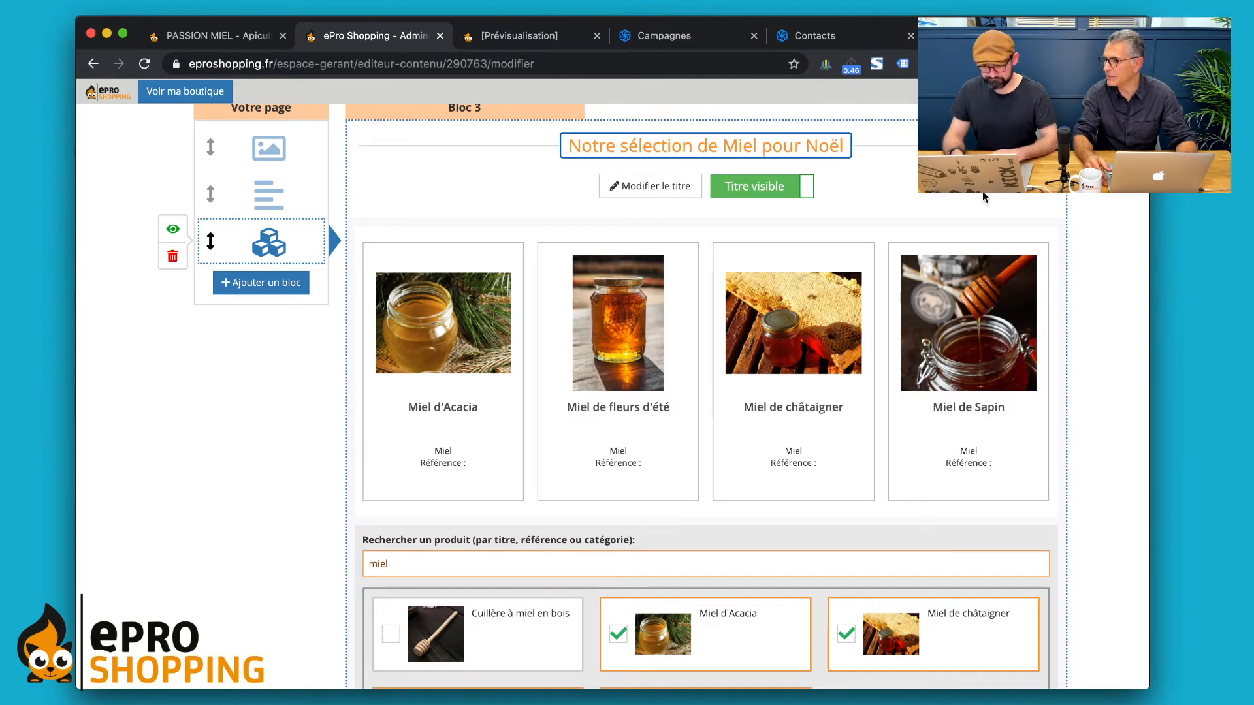
Step: Check the products block from title to selected products and save the page
{"action": "scroll", "coordinate": [990, 199], "scroll_direction": "down", "scroll_amount": 1}
{"action": "left_click", "coordinate": [1119, 234]}
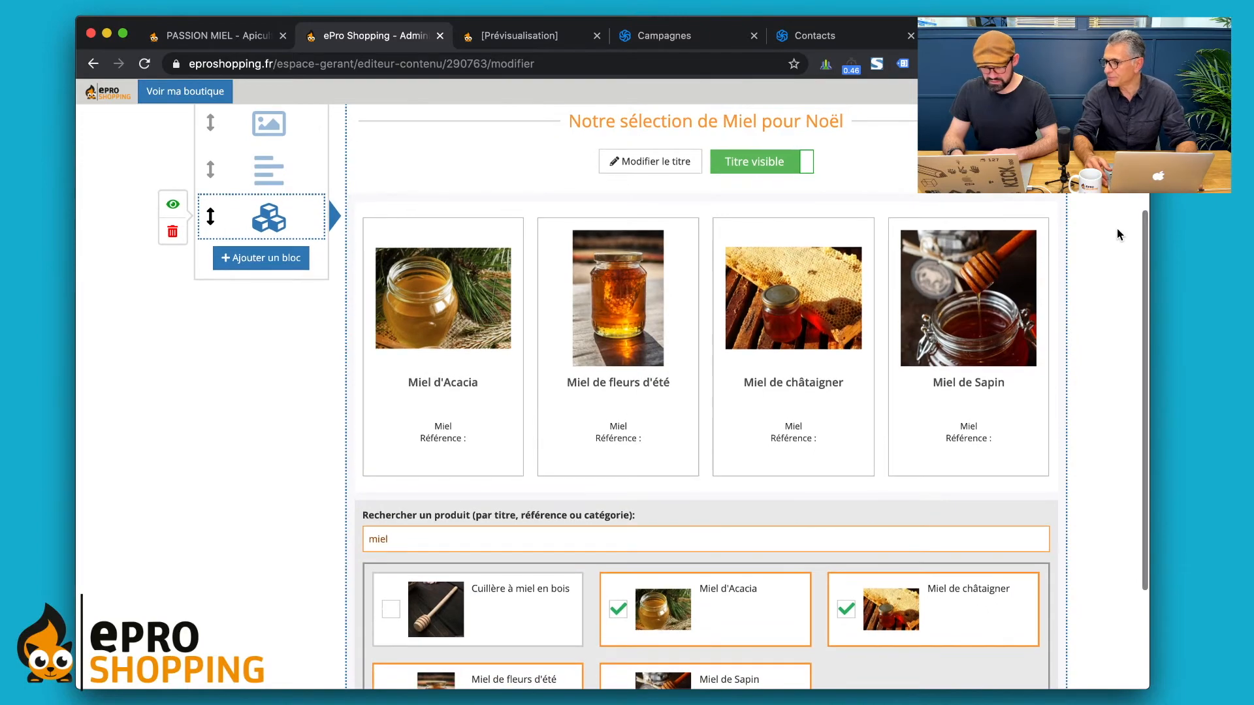
{"action": "scroll", "coordinate": [999, 232], "scroll_direction": "down", "scroll_amount": 5}
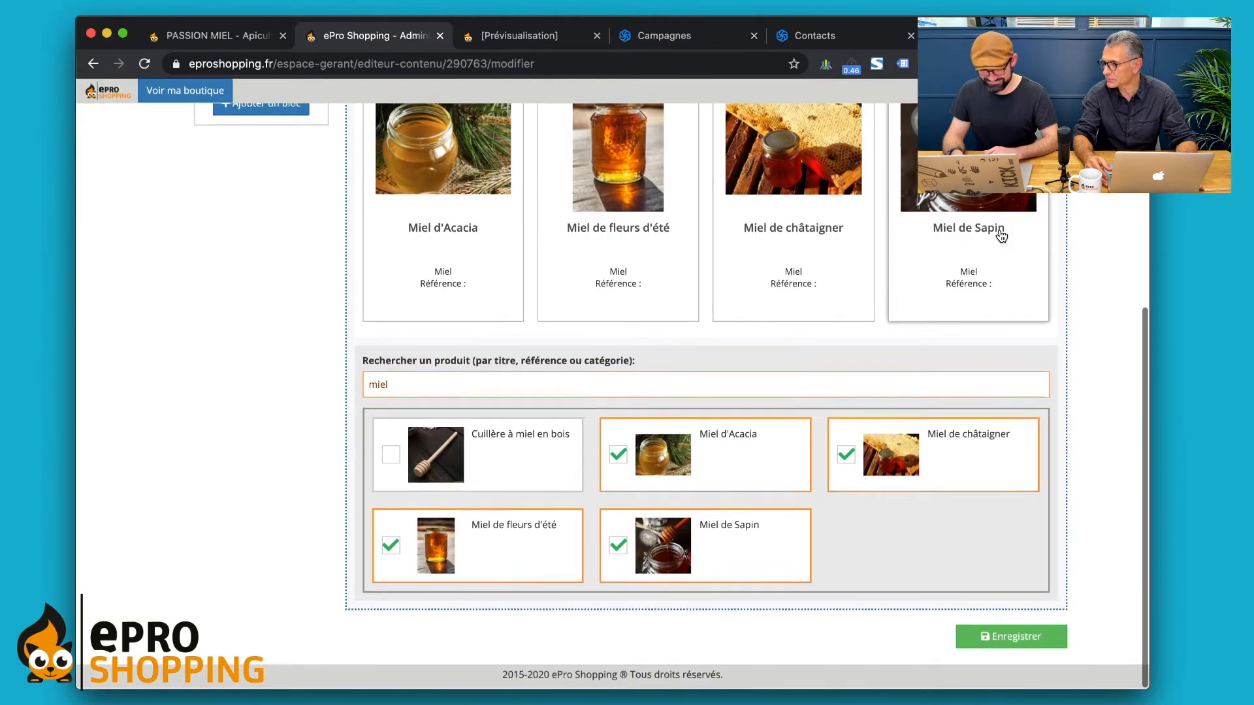
{"action": "scroll", "coordinate": [973, 316], "scroll_direction": "up", "scroll_amount": 10}
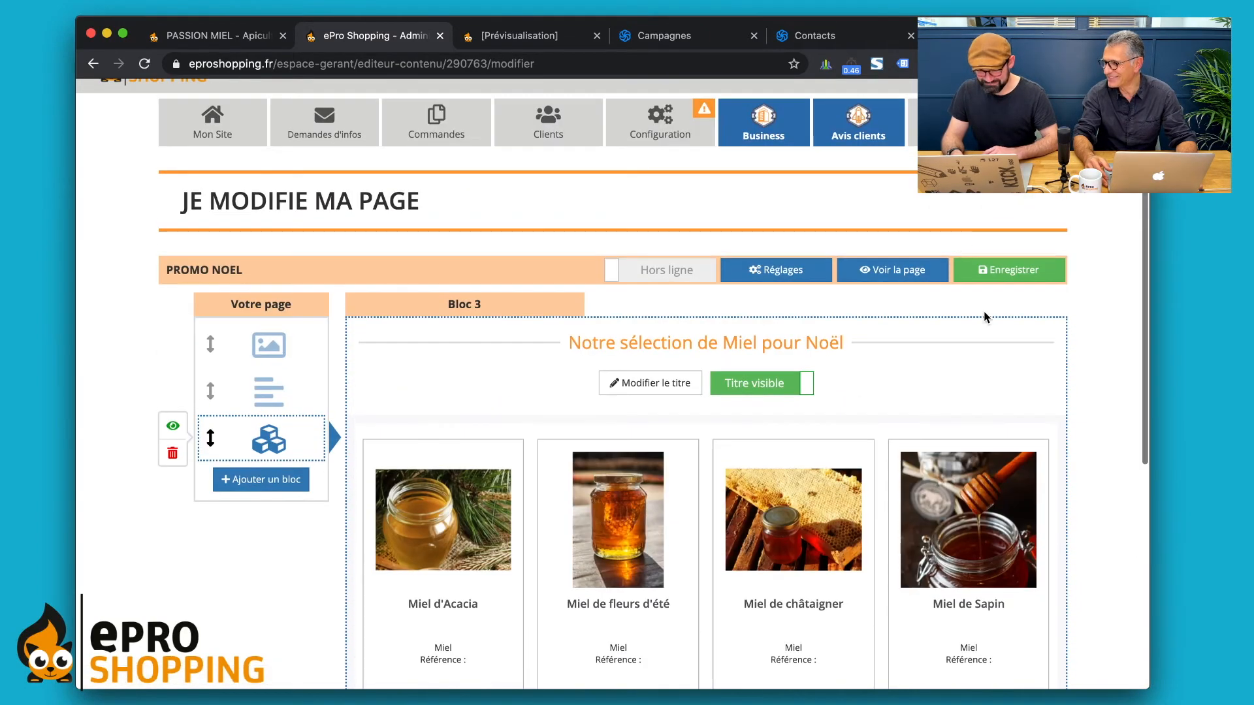
{"action": "left_click", "coordinate": [994, 274]}
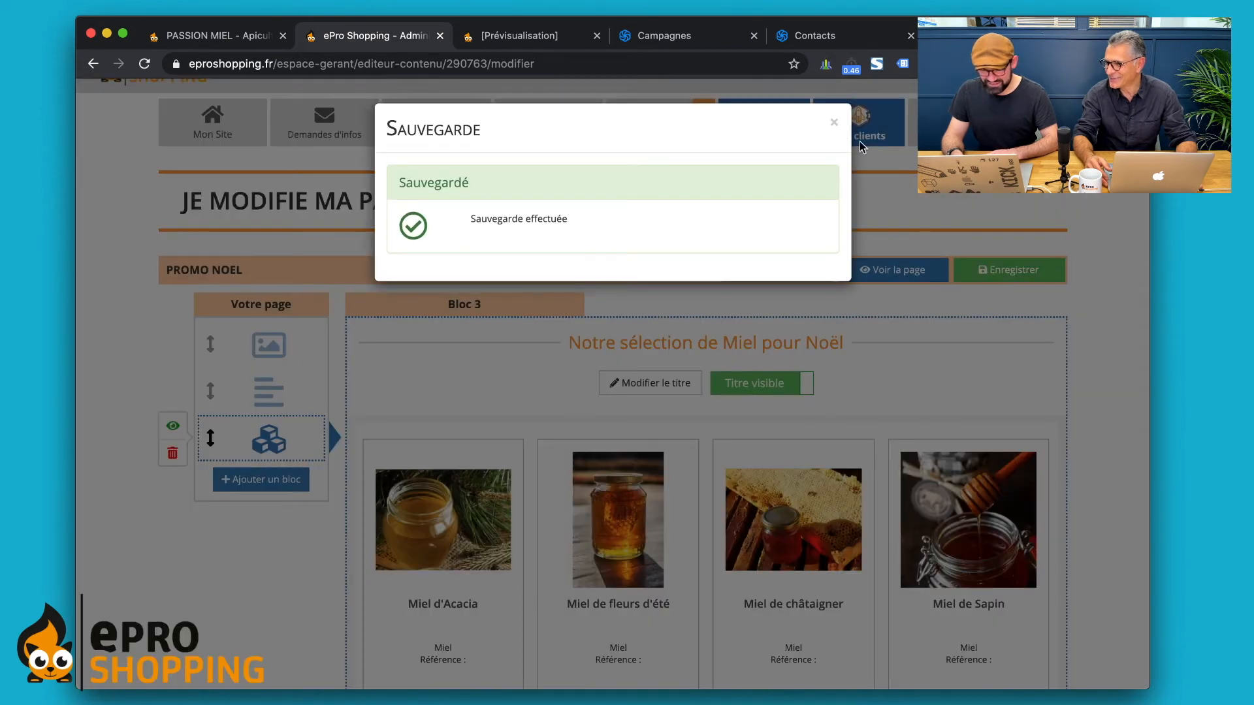
{"action": "left_click", "coordinate": [834, 123]}
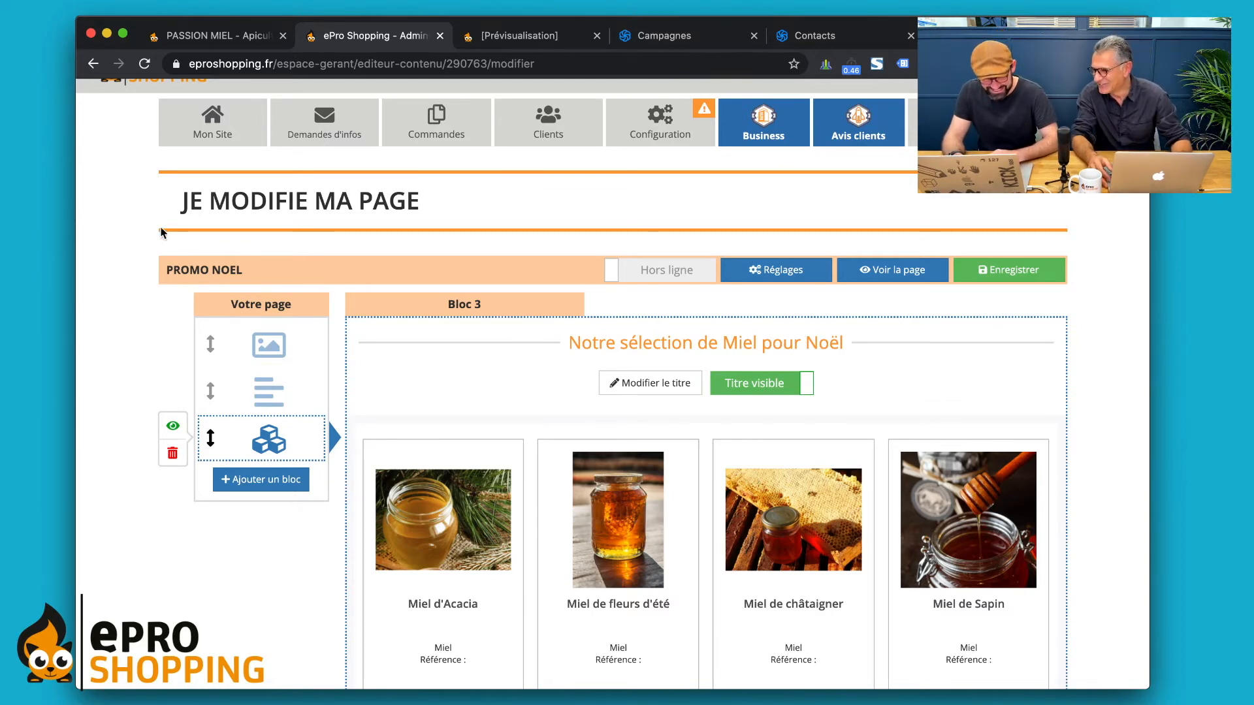
Step: Refresh the promo page preview and examine how the four honeys display with their promotional labels, prices and discounts
{"action": "left_click", "coordinate": [500, 40]}
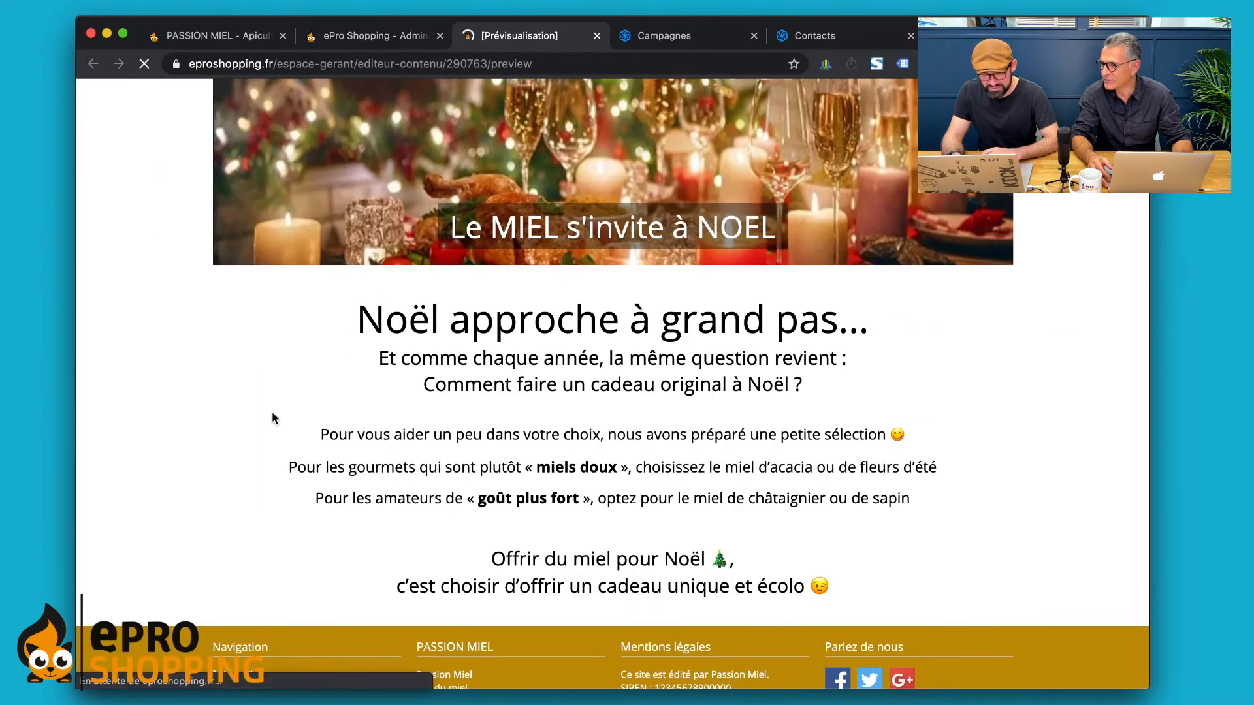
{"action": "scroll", "coordinate": [205, 480], "scroll_direction": "down", "scroll_amount": 1}
{"action": "scroll", "coordinate": [174, 442], "scroll_direction": "up", "scroll_amount": 5}
{"action": "scroll", "coordinate": [174, 434], "scroll_direction": "down", "scroll_amount": 6}
{"action": "scroll", "coordinate": [175, 437], "scroll_direction": "down", "scroll_amount": 6}
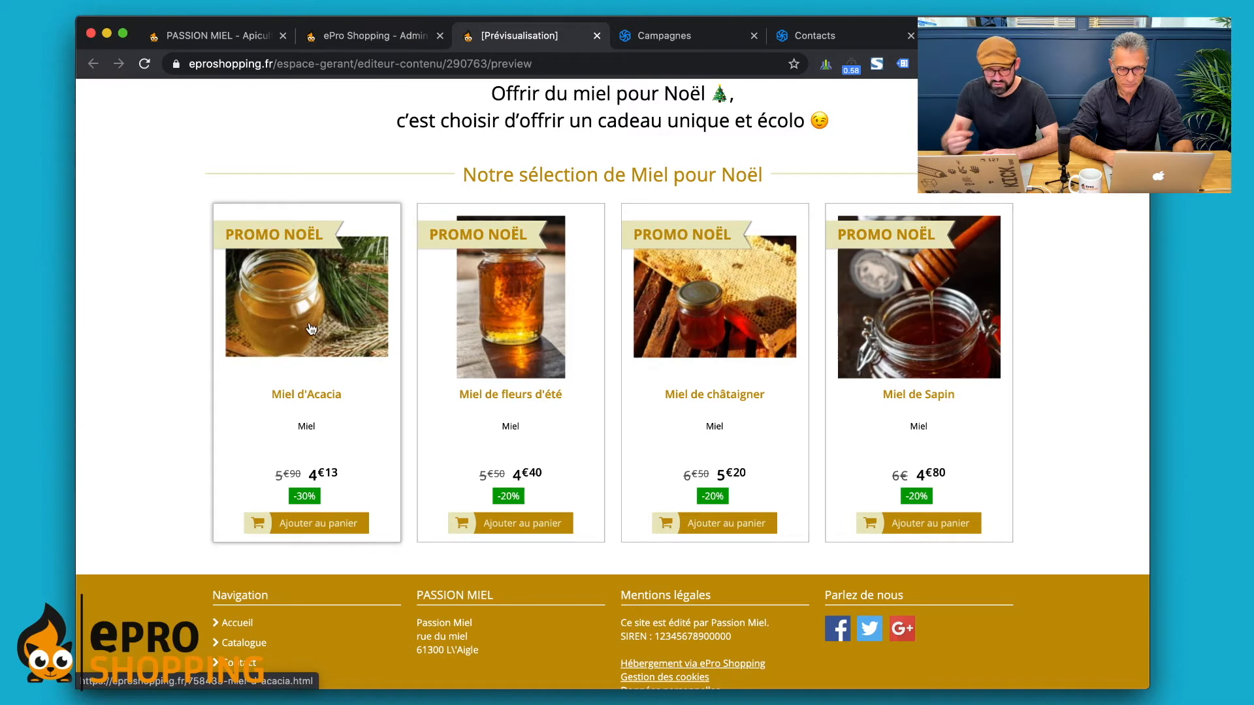
{"action": "scroll", "coordinate": [173, 358], "scroll_direction": "down", "scroll_amount": 2}
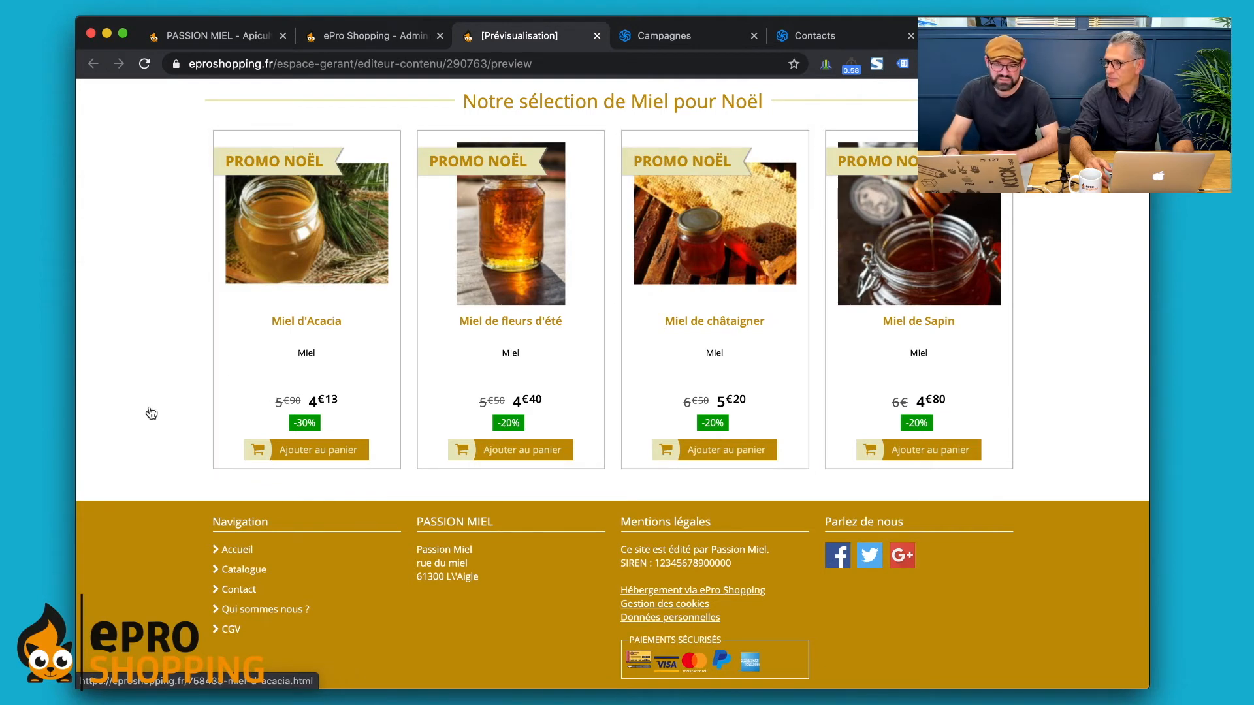
{"action": "scroll", "coordinate": [150, 407], "scroll_direction": "up", "scroll_amount": 3}
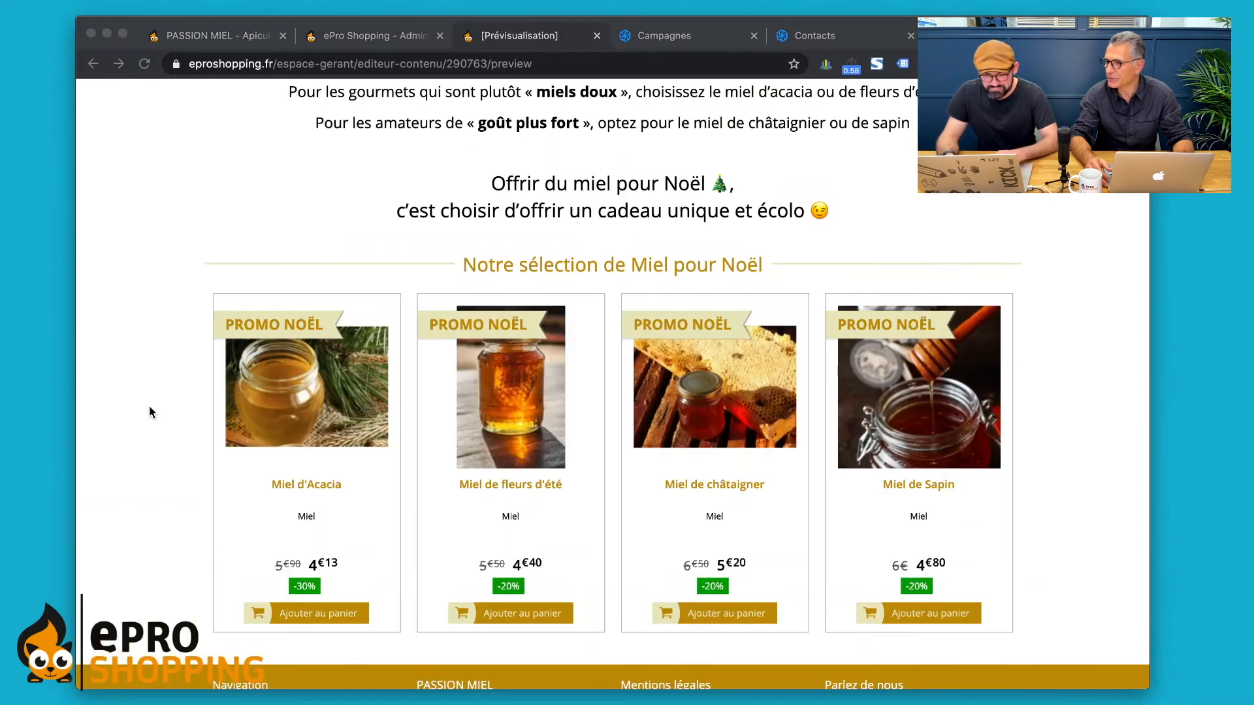
{"action": "left_click", "coordinate": [594, 339]}
{"action": "scroll", "coordinate": [597, 345], "scroll_direction": "down", "scroll_amount": 4}
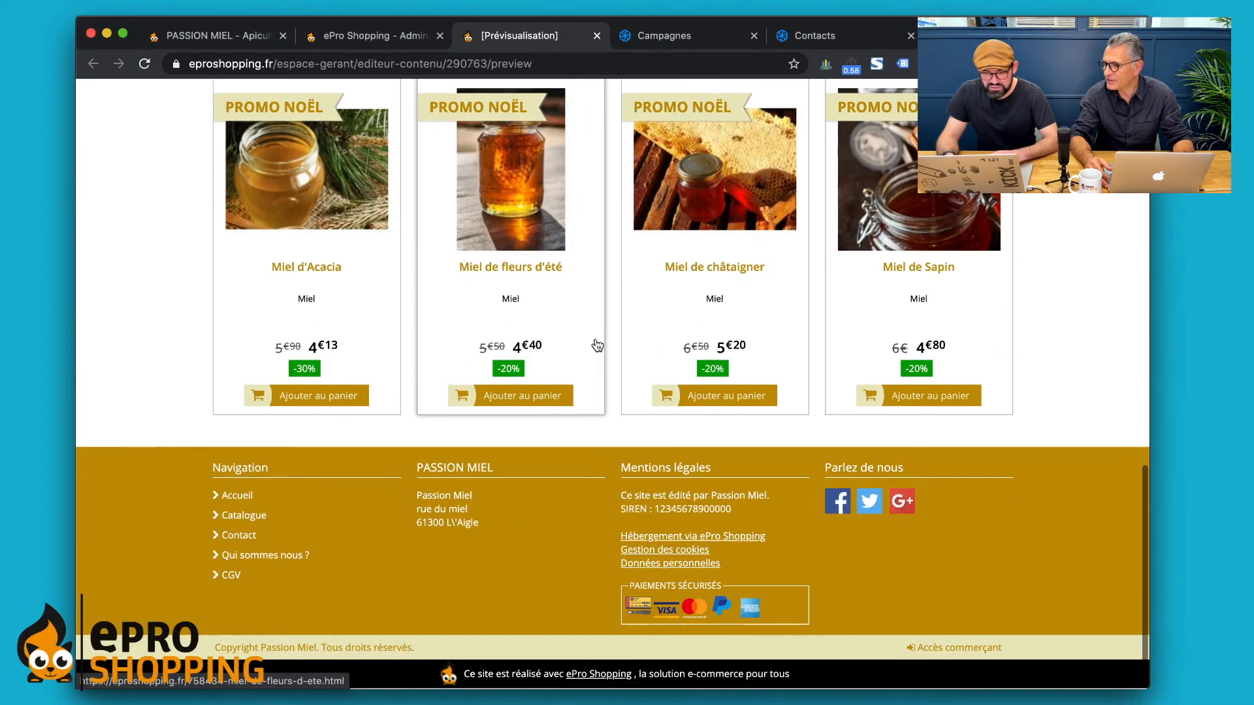
{"action": "key", "text": "super+Tab"}
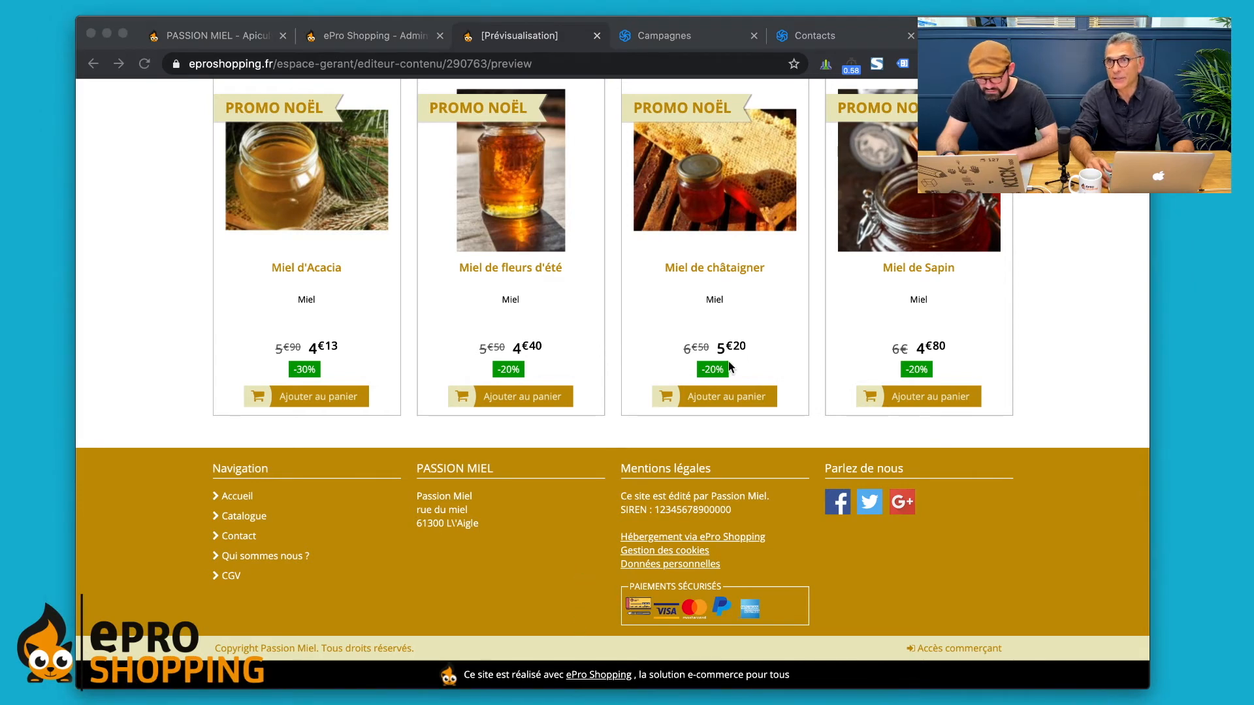
{"action": "left_click", "coordinate": [934, 417]}
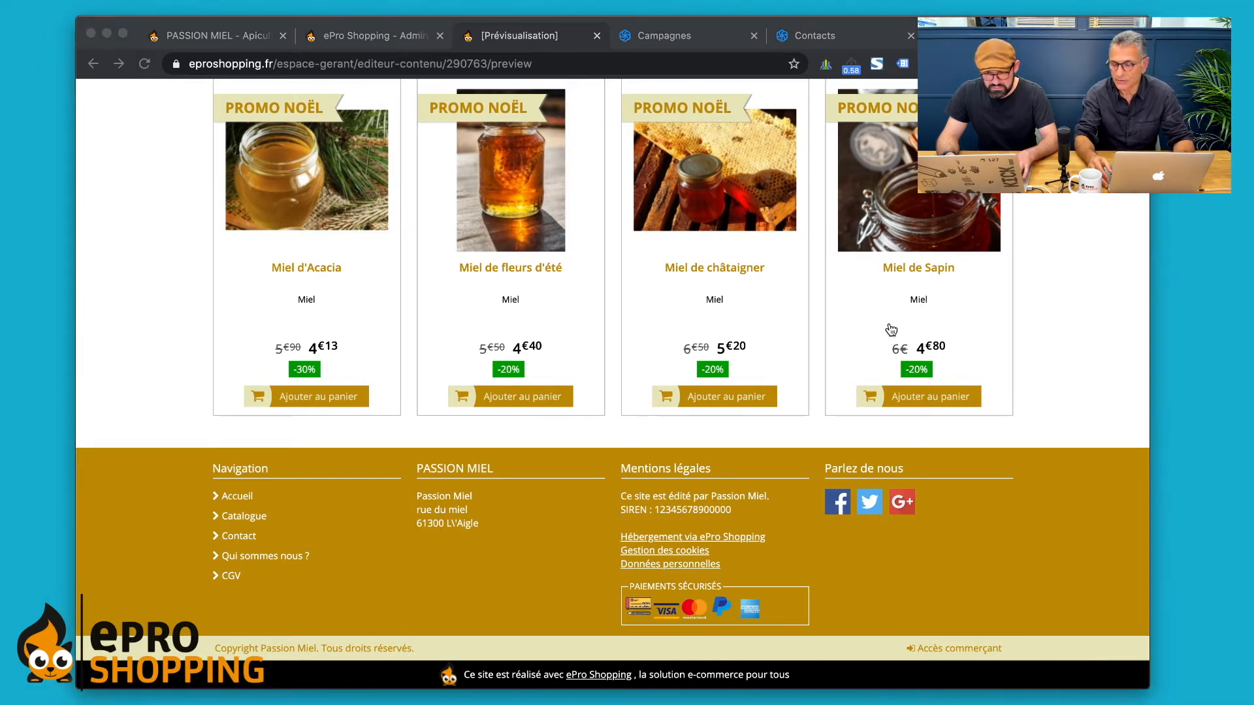
Step: Add a text block with "🎁 Faites vous plaisir,", "Profitez d'une remise supplémentaire de 5€ pour toute commande supérieure à 50€" and "avec le code : KDO5"
{"action": "left_click", "coordinate": [369, 35]}
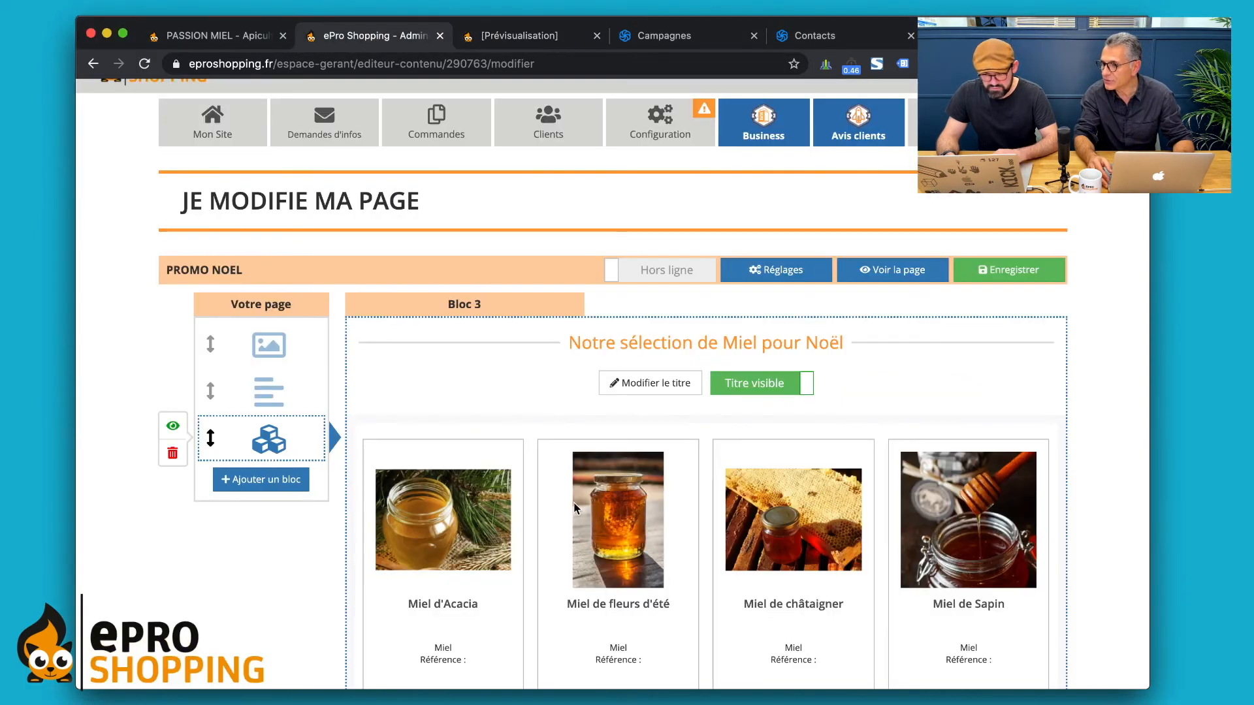
{"action": "scroll", "coordinate": [589, 530], "scroll_direction": "down", "scroll_amount": 2}
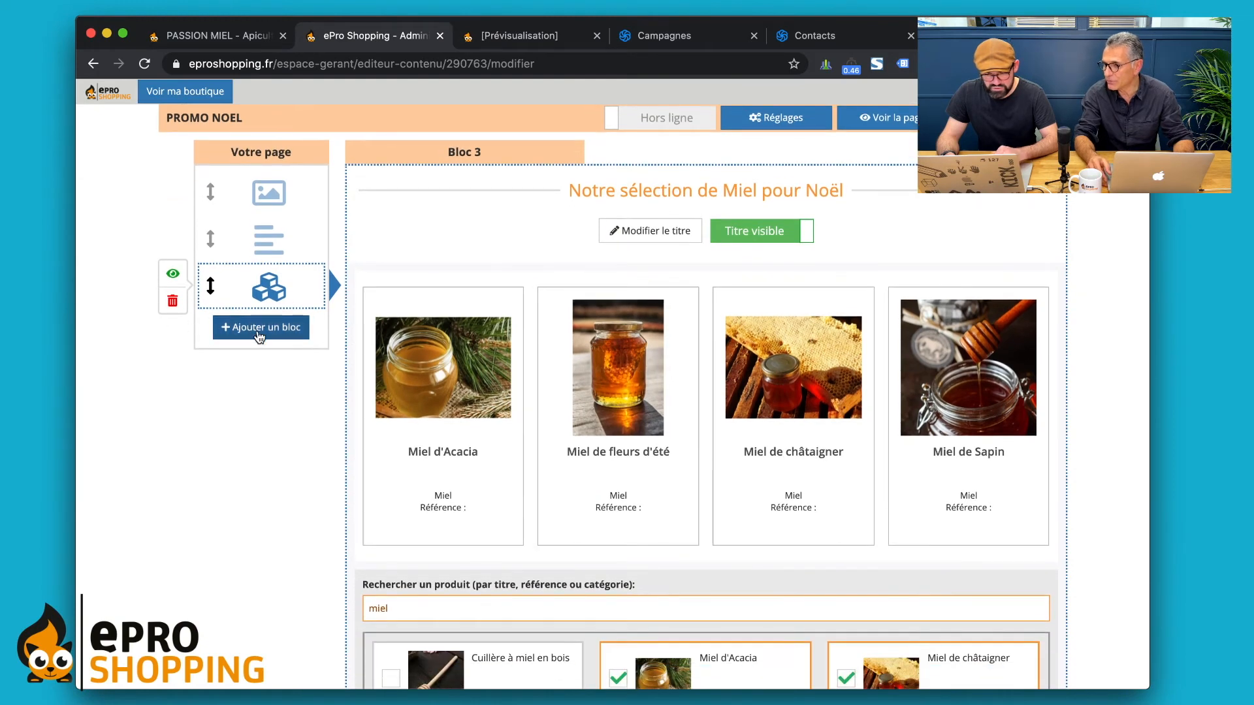
{"action": "left_click", "coordinate": [259, 330]}
{"action": "left_click", "coordinate": [573, 310]}
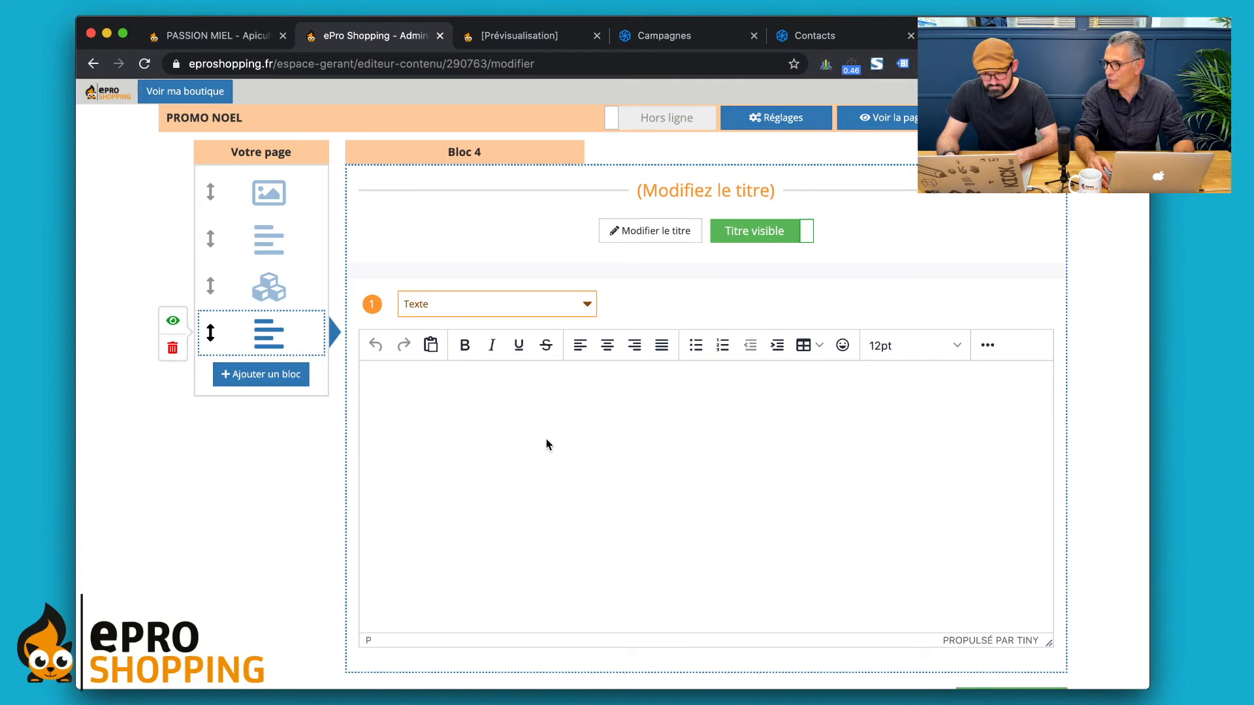
{"action": "left_click", "coordinate": [547, 444]}
{"action": "type", "text": "🎁 Faites vous plaisir, Profitez d'une remise supplémentaire de 5€ pour toute commande supérieure à 50€ avec le code : KDO5"}
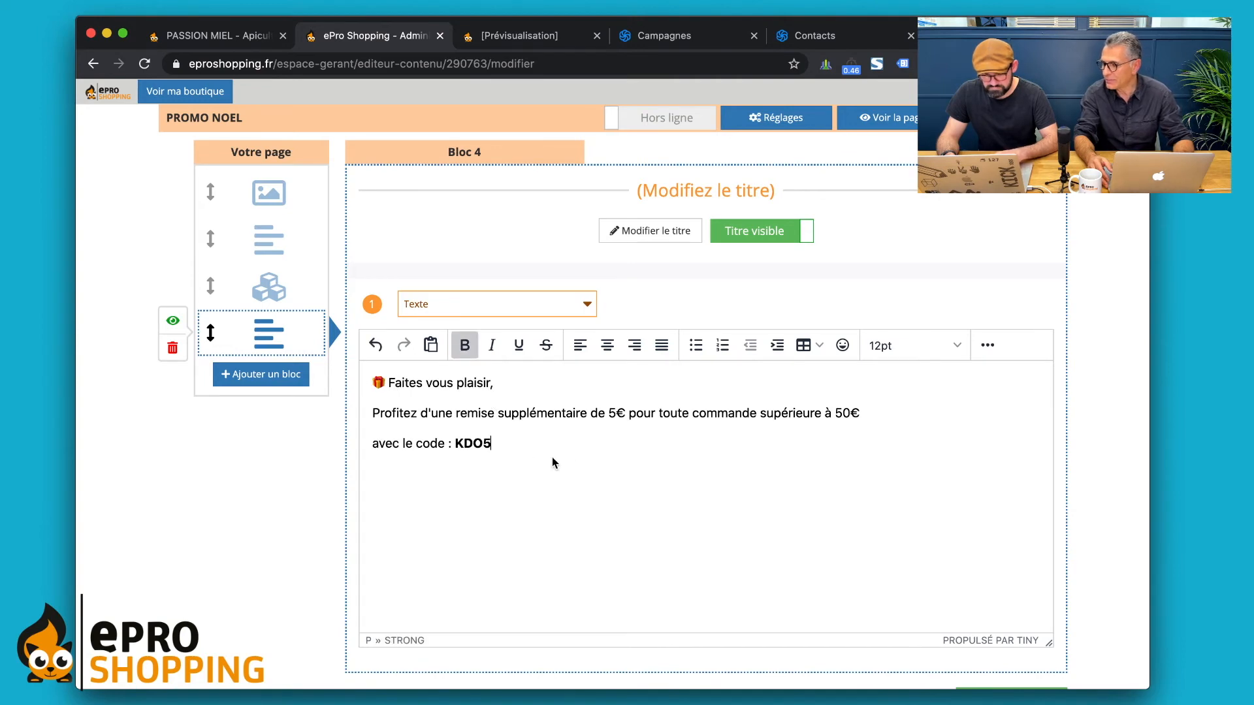
Step: Centre the whole offer text and set its first line, "🎁 Faites vous plaisir,", to 18pt
{"action": "key", "text": "super+a"}
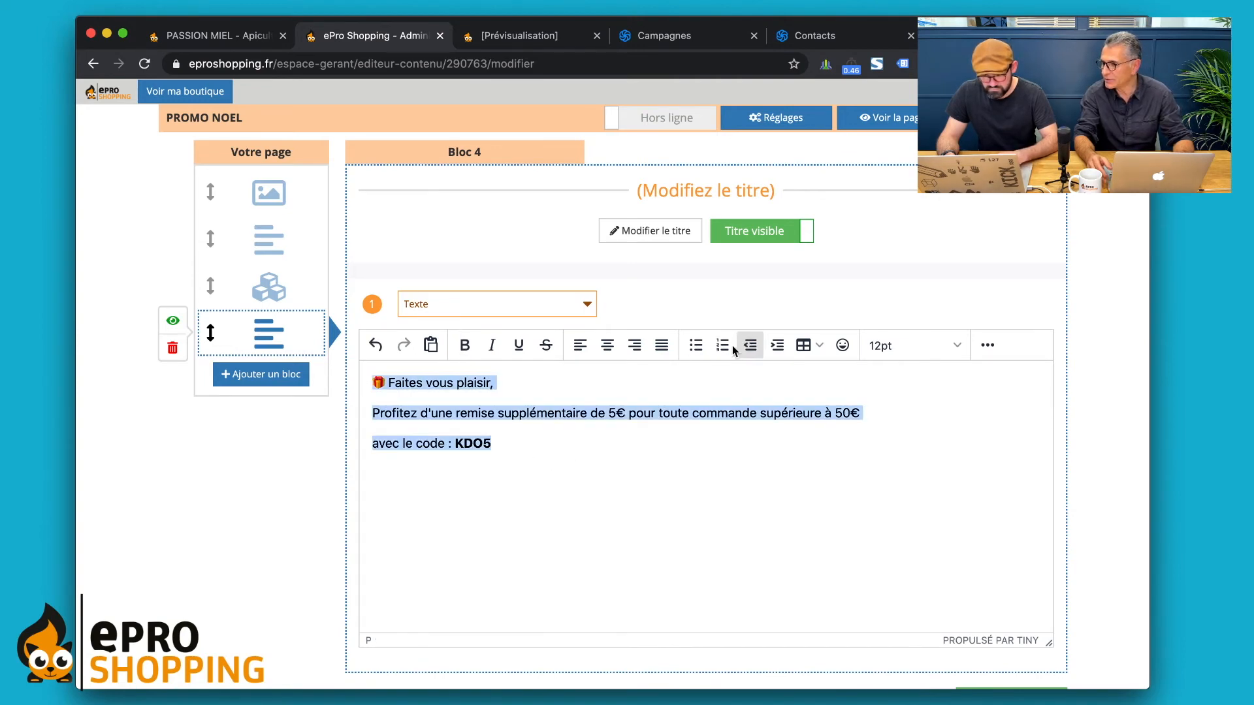
{"action": "left_click", "coordinate": [608, 345]}
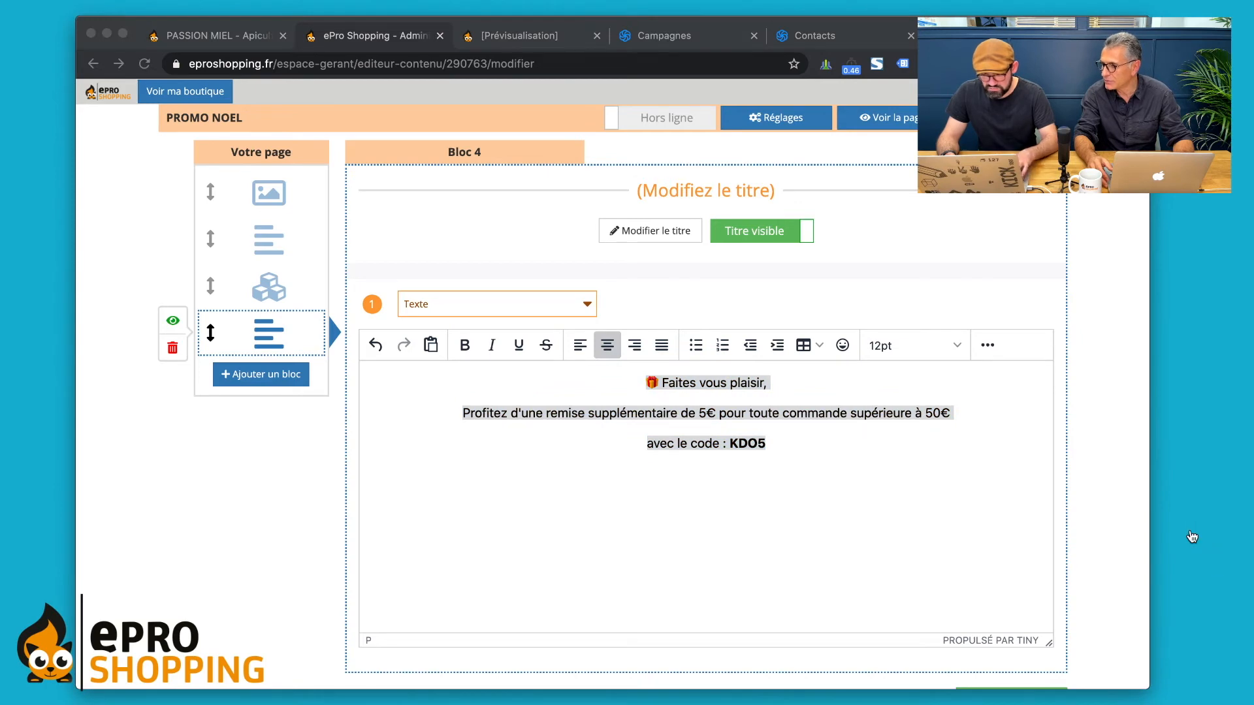
{"action": "left_click", "coordinate": [618, 532]}
{"action": "left_click_drag", "start_coordinate": [642, 383], "coordinate": [793, 384]}
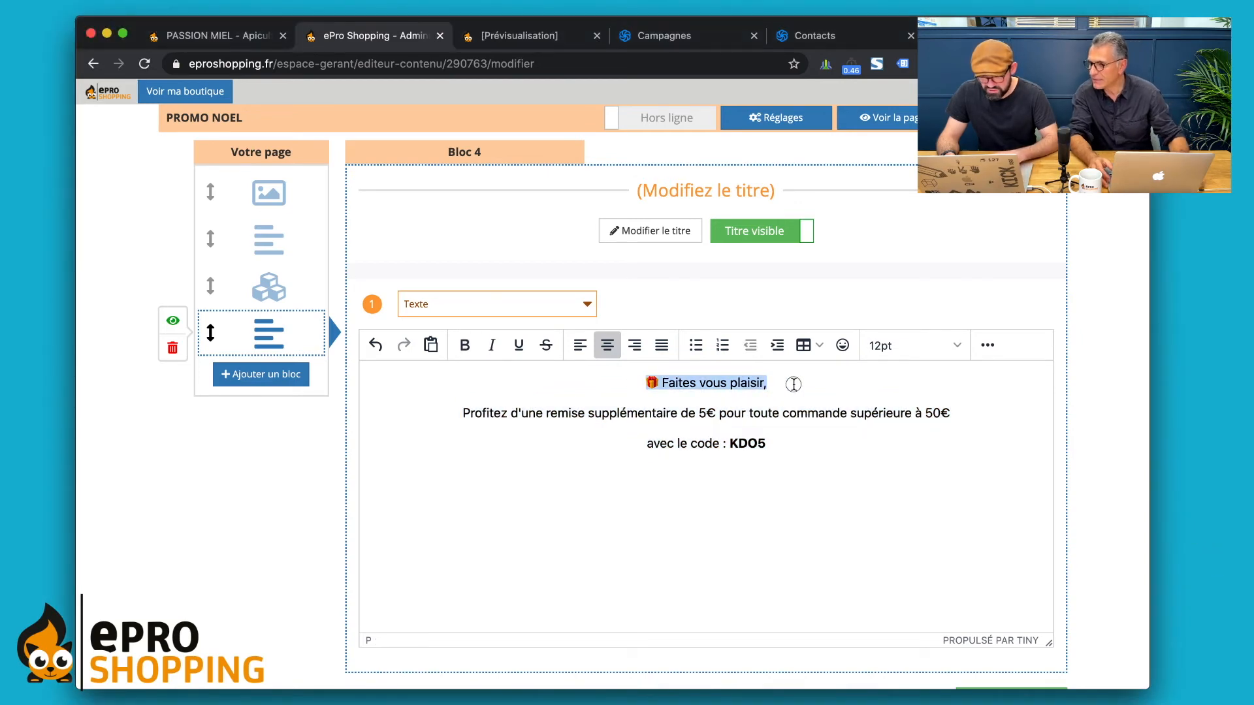
{"action": "left_click", "coordinate": [914, 345]}
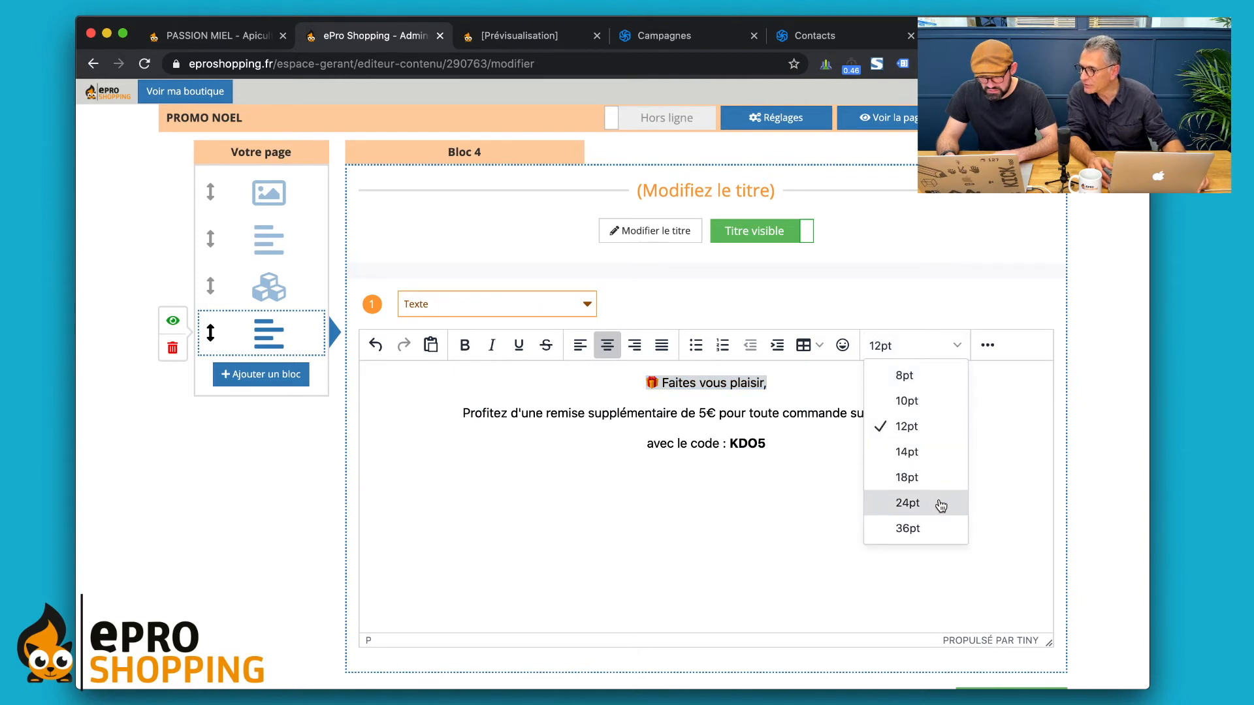
{"action": "left_click", "coordinate": [937, 487]}
Step: Set the line about the additional 5€ discount to 14pt and the "avec le code : KDO5" line to 18pt
{"action": "triple_click", "coordinate": [588, 423]}
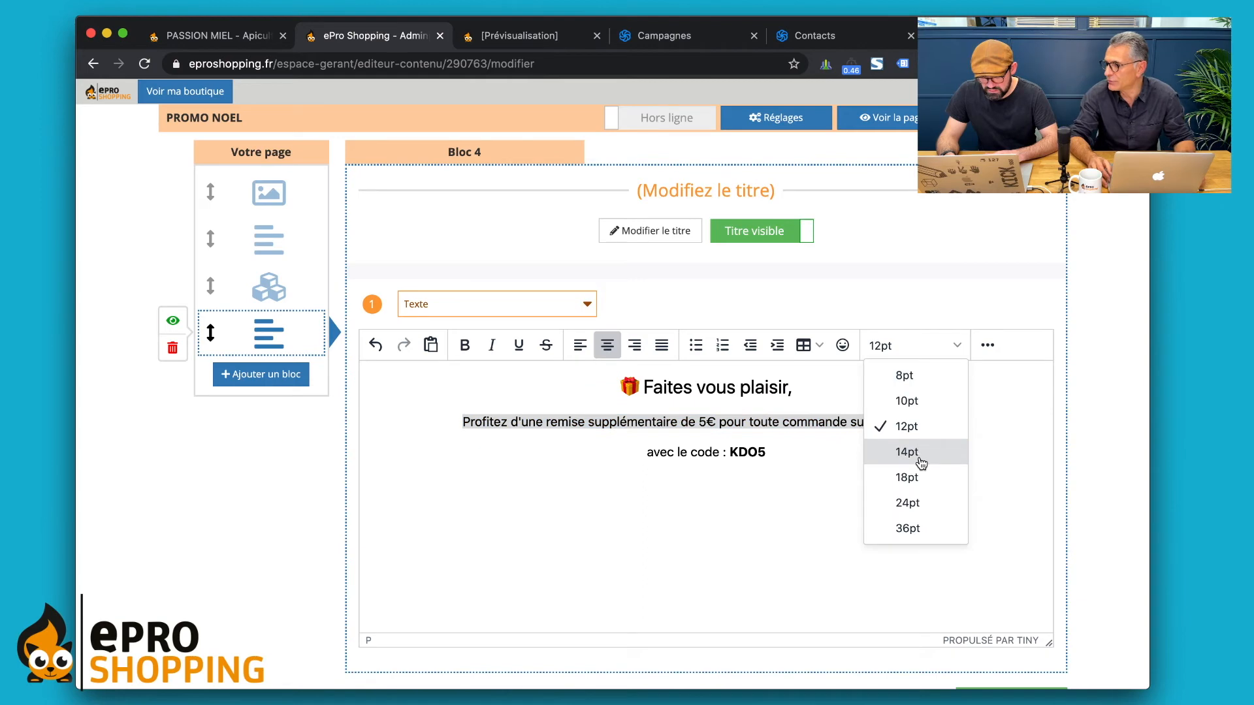
{"action": "left_click", "coordinate": [906, 452]}
{"action": "triple_click", "coordinate": [706, 457]}
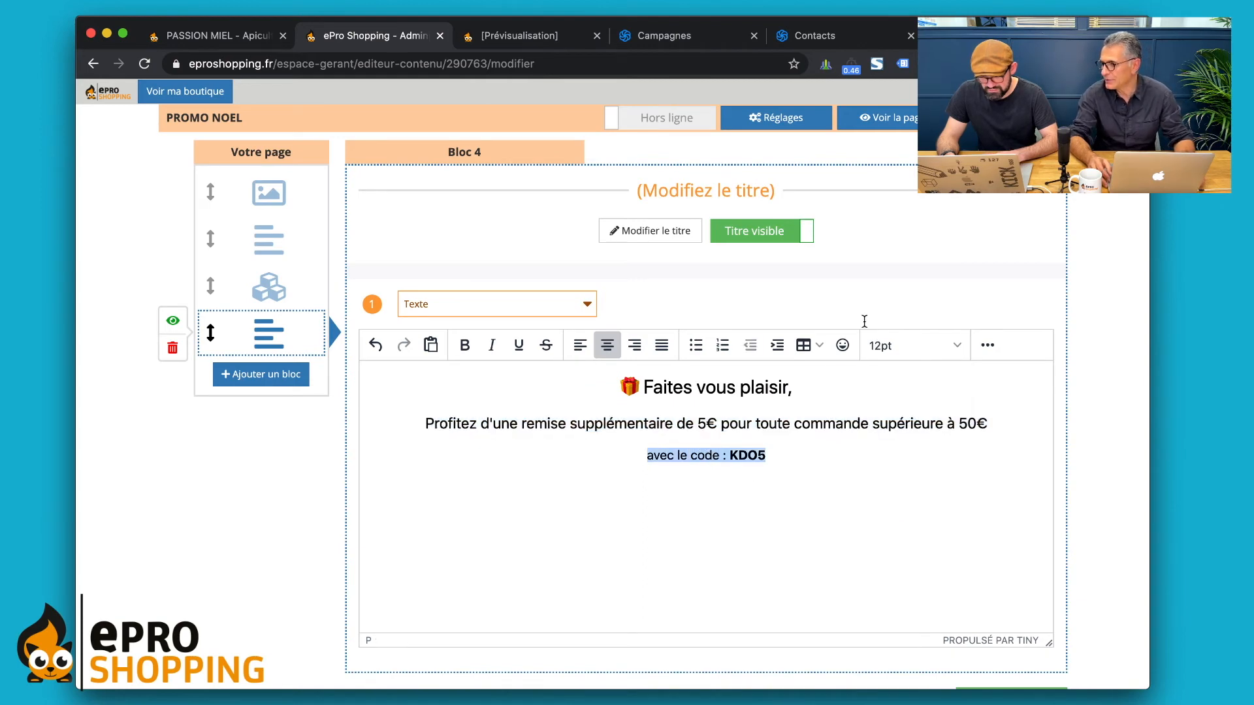
{"action": "left_click", "coordinate": [911, 345]}
{"action": "left_click", "coordinate": [918, 480]}
{"action": "left_click", "coordinate": [883, 511]}
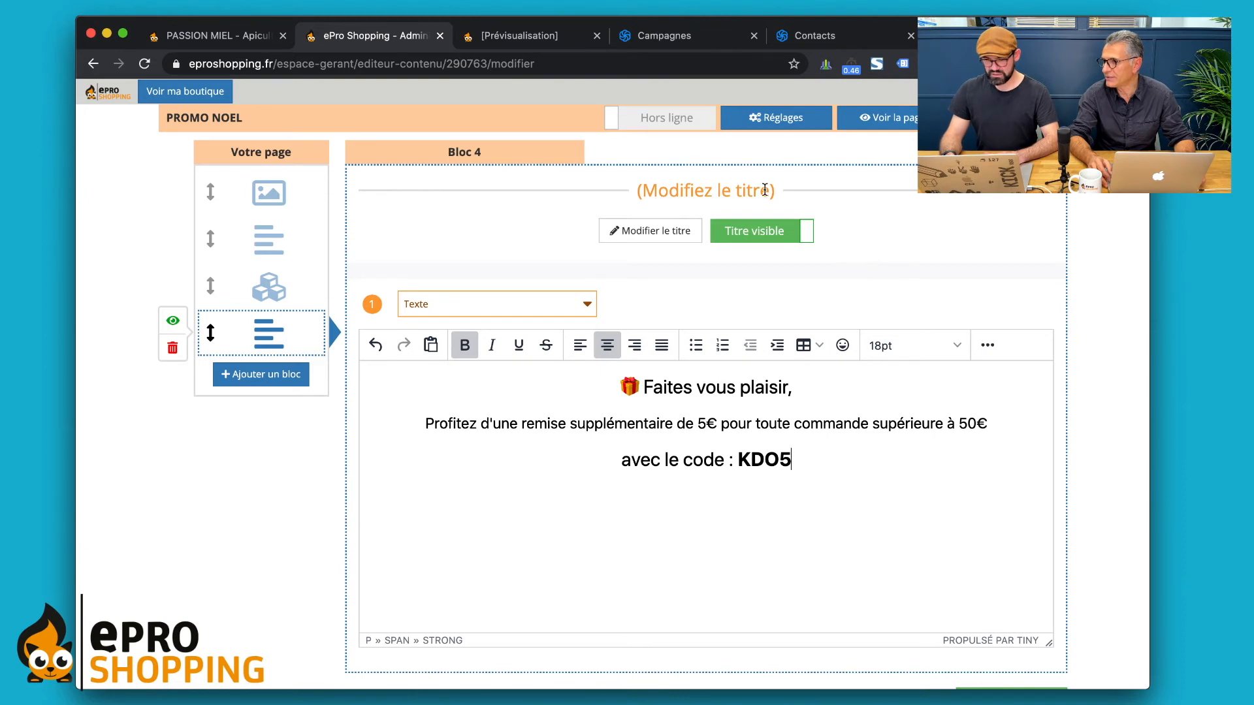
Step: Hide the title of the closing text block and save the page
{"action": "key", "text": "super+Tab"}
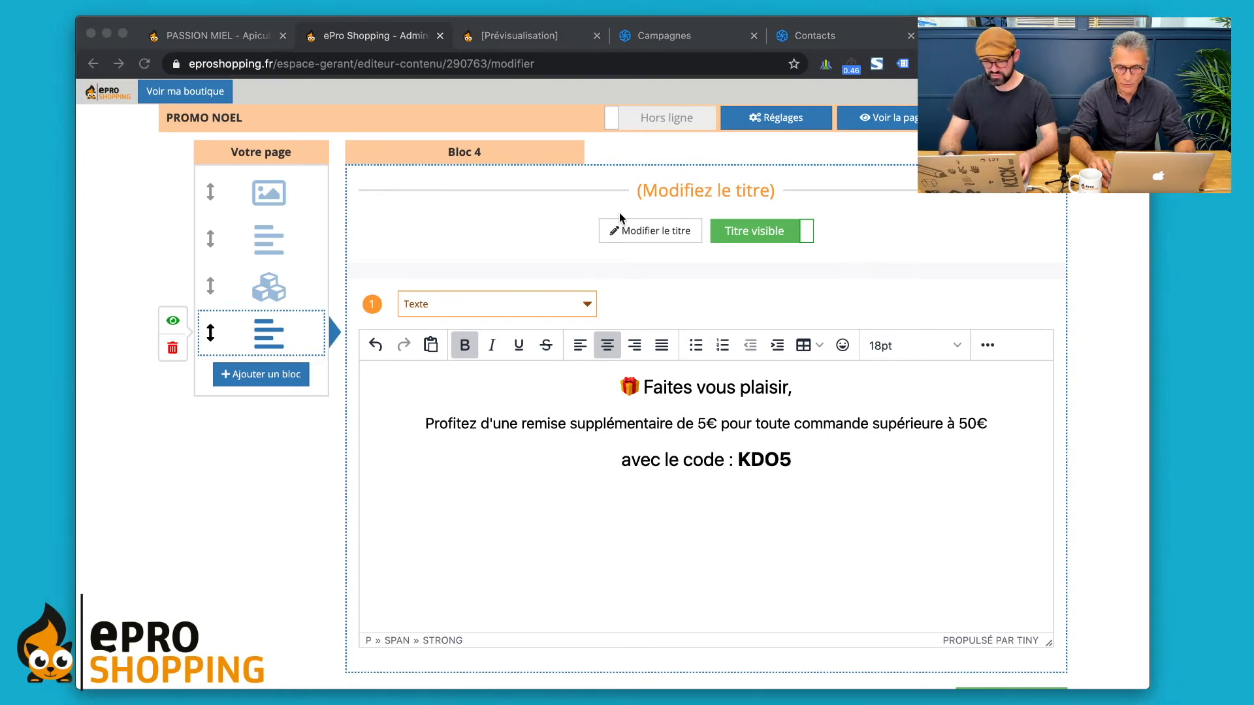
{"action": "key", "text": "super+Tab"}
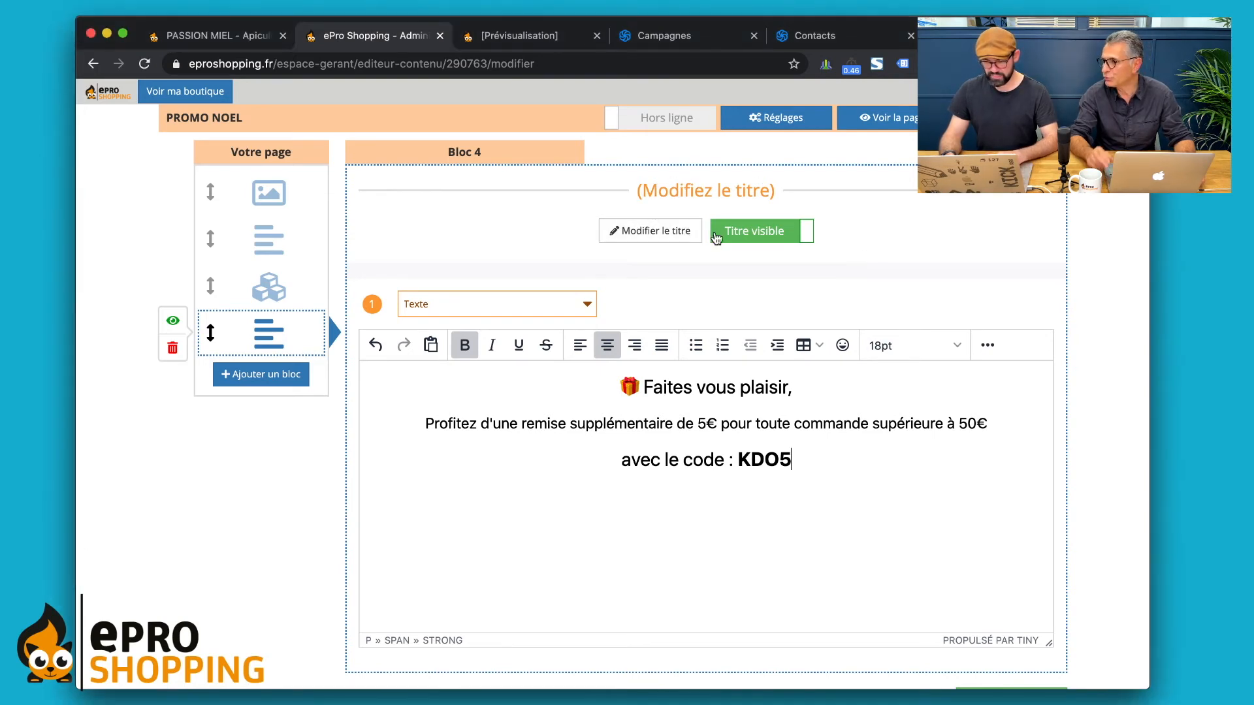
{"action": "left_click", "coordinate": [743, 235]}
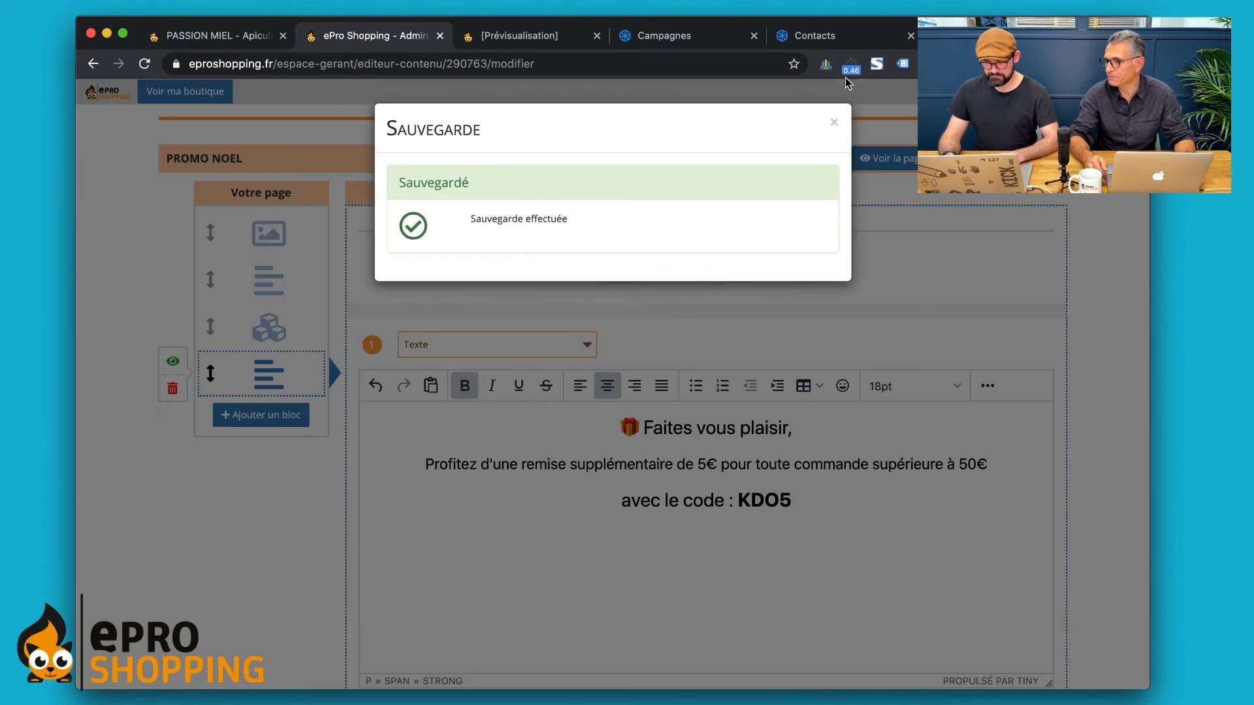
{"action": "left_click", "coordinate": [834, 122]}
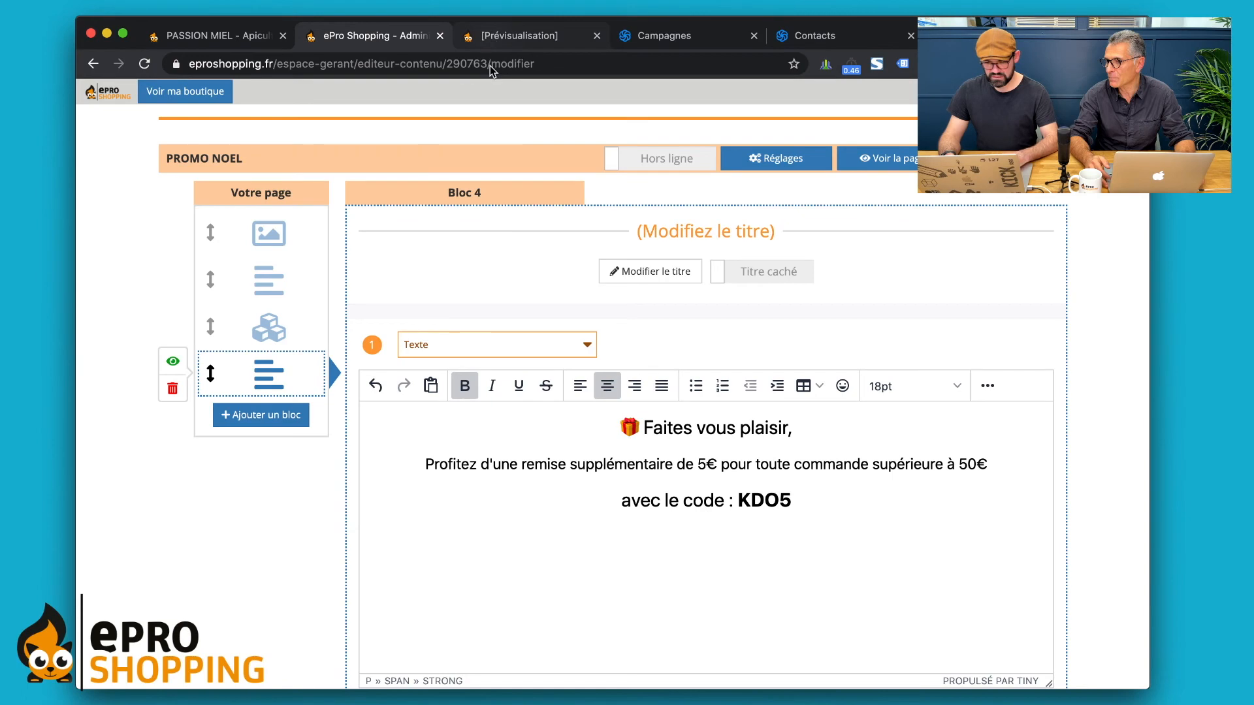
Step: Open the refreshed page preview and examine the discount banner, the page title and the captioned Christmas image
{"action": "left_click", "coordinate": [480, 36]}
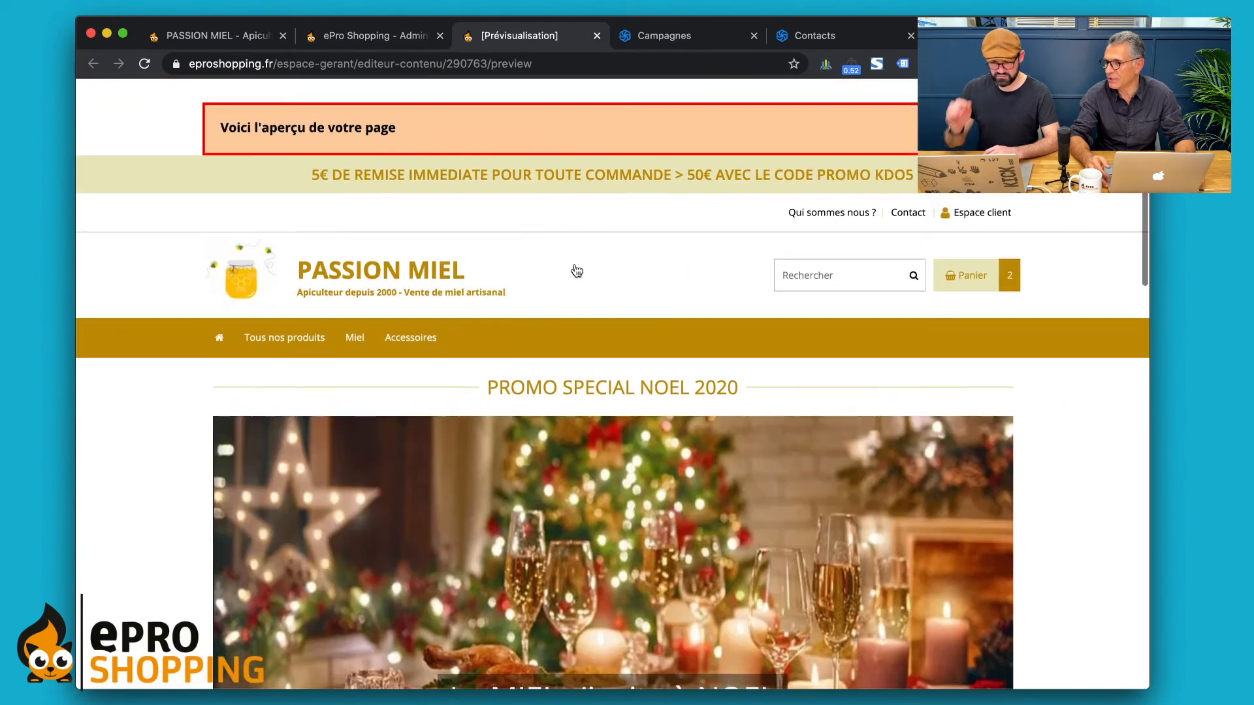
{"action": "scroll", "coordinate": [576, 270], "scroll_direction": "down", "scroll_amount": 3}
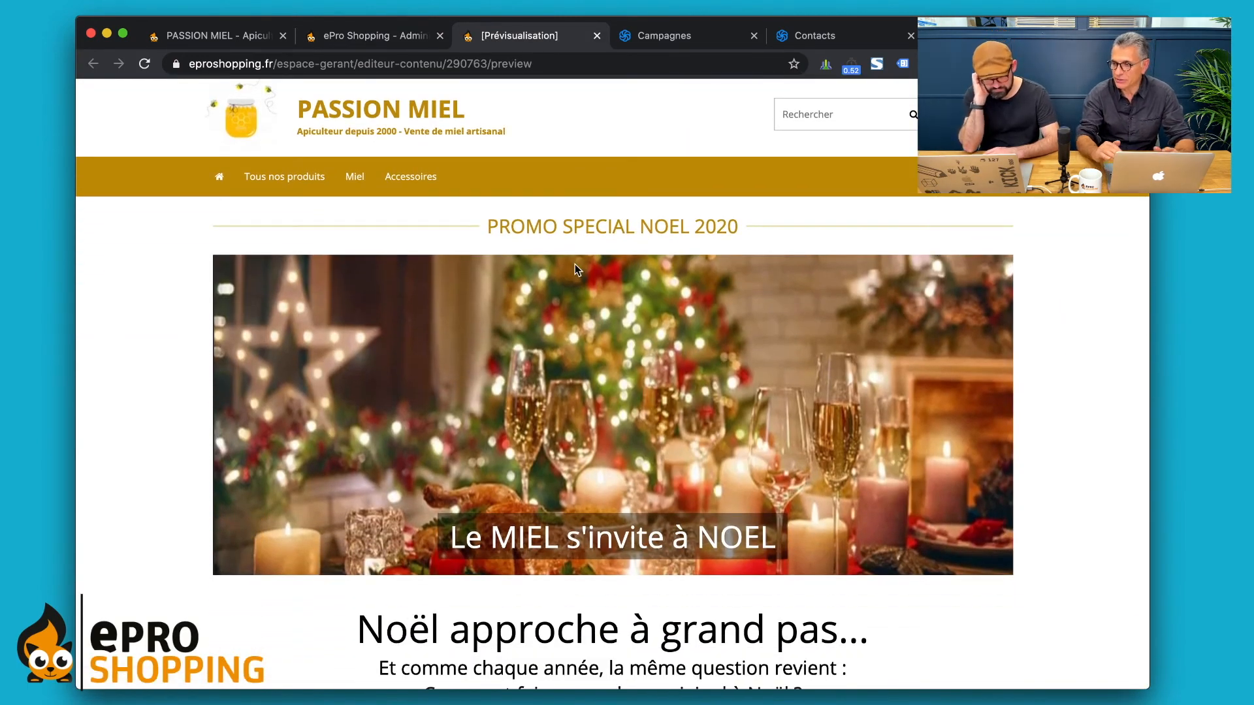
{"action": "scroll", "coordinate": [575, 264], "scroll_direction": "down", "scroll_amount": 1}
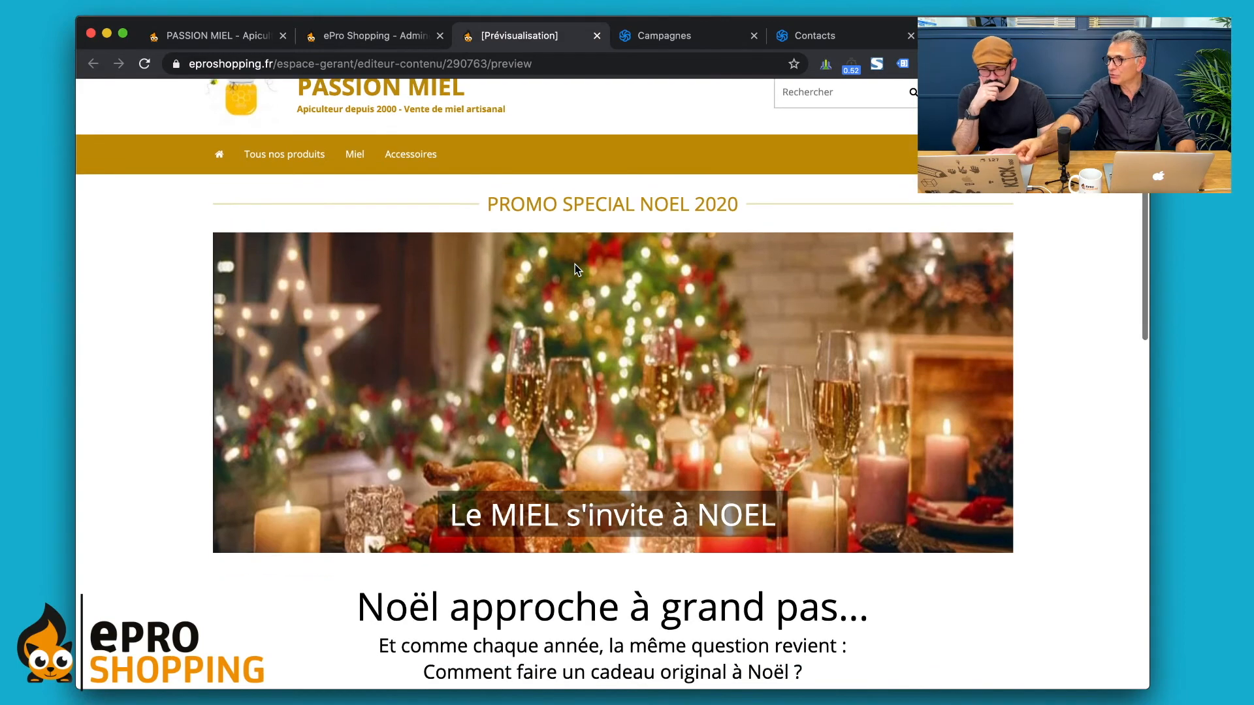
{"action": "scroll", "coordinate": [575, 264], "scroll_direction": "up", "scroll_amount": 4}
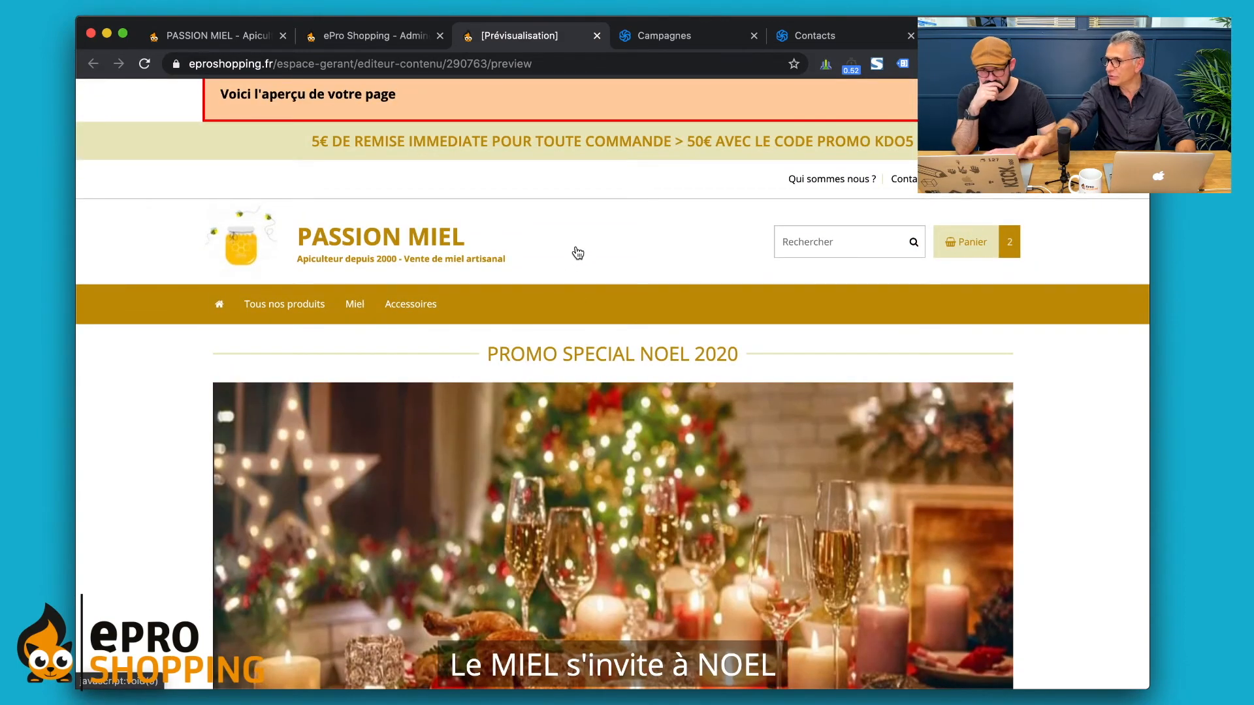
{"action": "scroll", "coordinate": [711, 344], "scroll_direction": "down", "scroll_amount": 2}
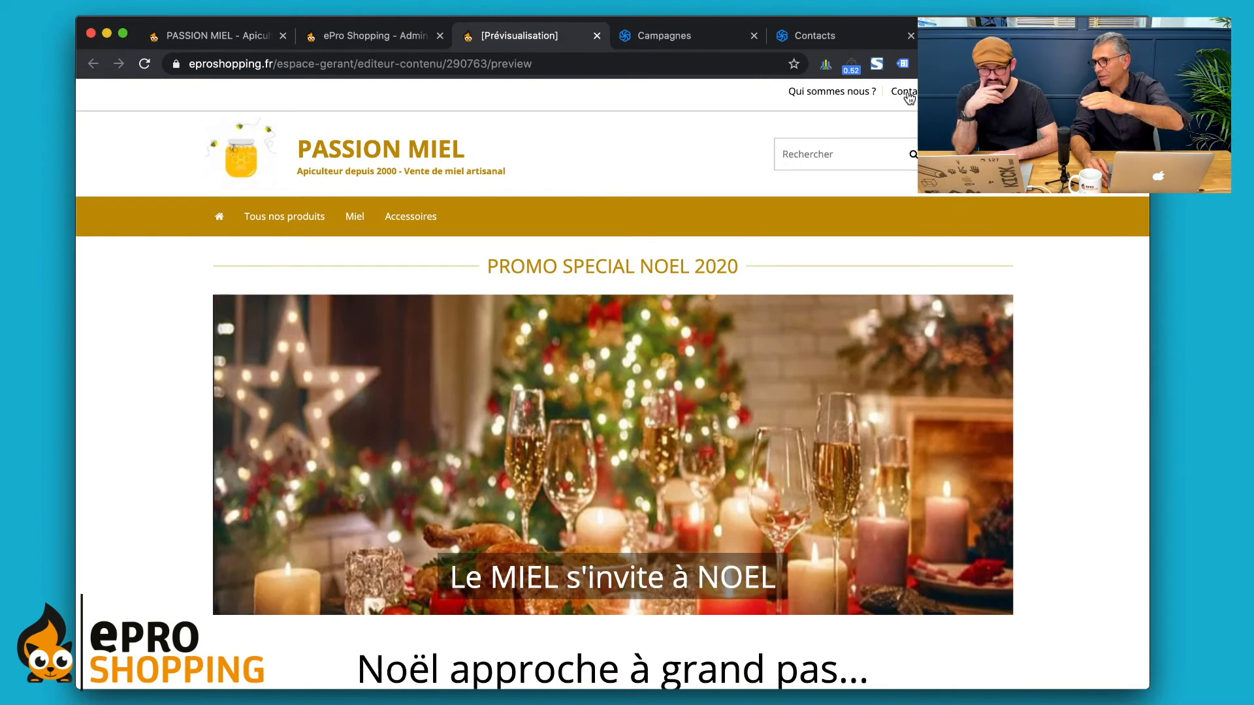
{"action": "scroll", "coordinate": [675, 182], "scroll_direction": "down", "scroll_amount": 1}
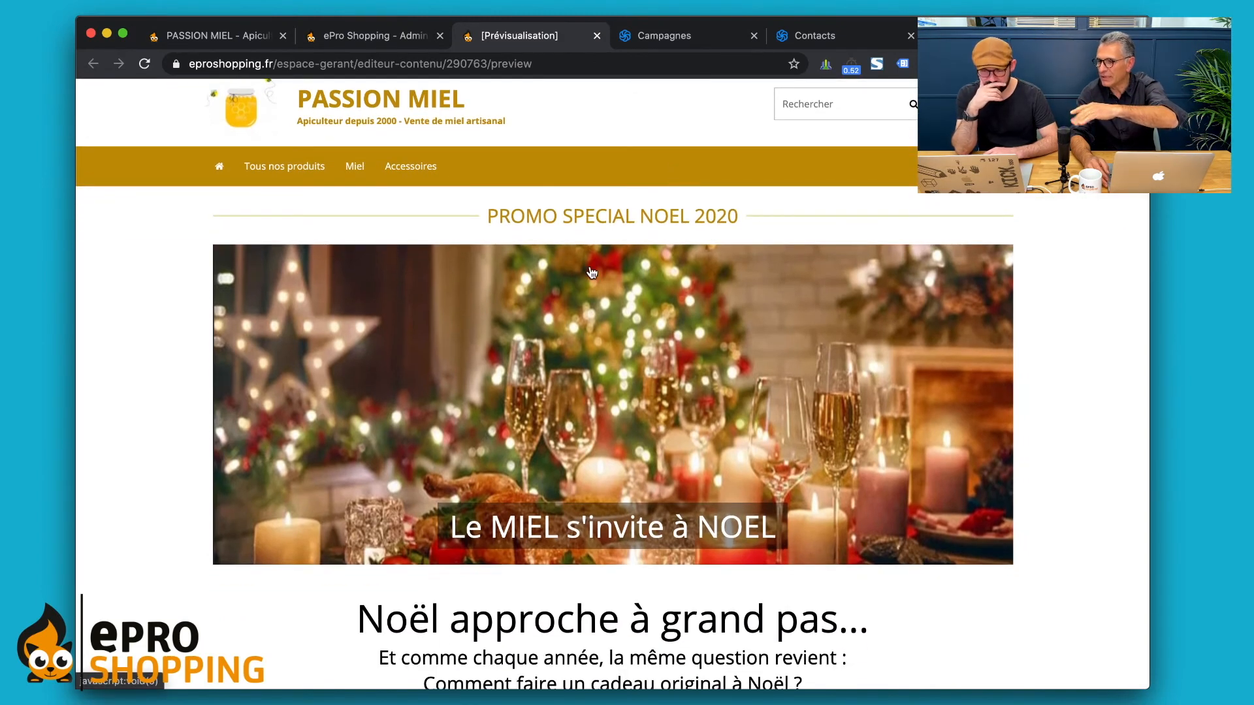
{"action": "scroll", "coordinate": [591, 271], "scroll_direction": "down", "scroll_amount": 2}
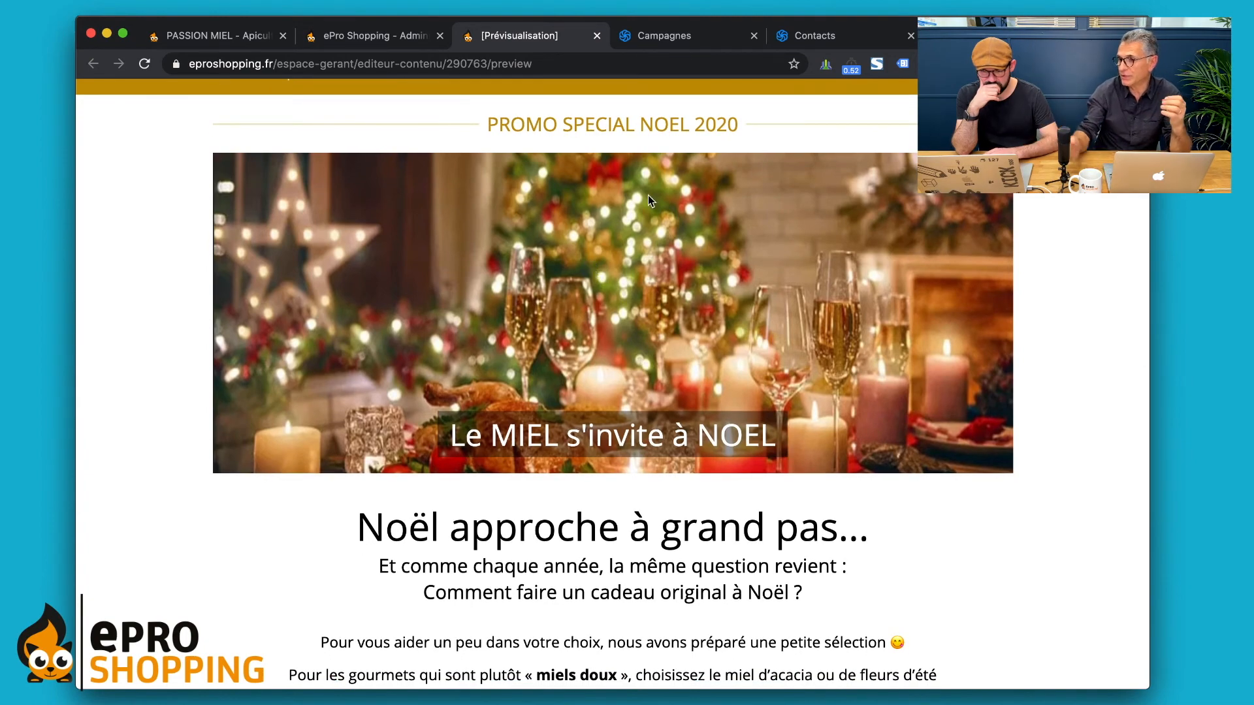
Step: Examine the rest of the preview: the Christmas text, the honey selection and the closing offer above the footer
{"action": "scroll", "coordinate": [598, 211], "scroll_direction": "down", "scroll_amount": 5}
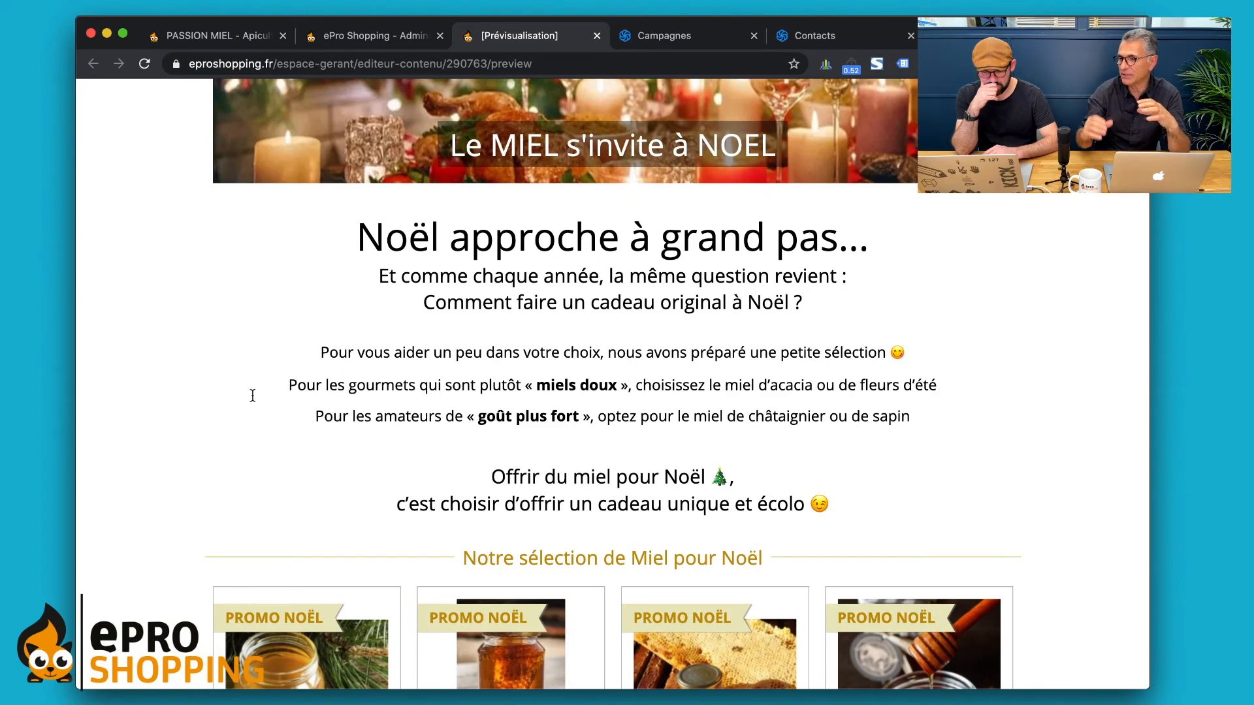
{"action": "scroll", "coordinate": [255, 392], "scroll_direction": "down", "scroll_amount": 1}
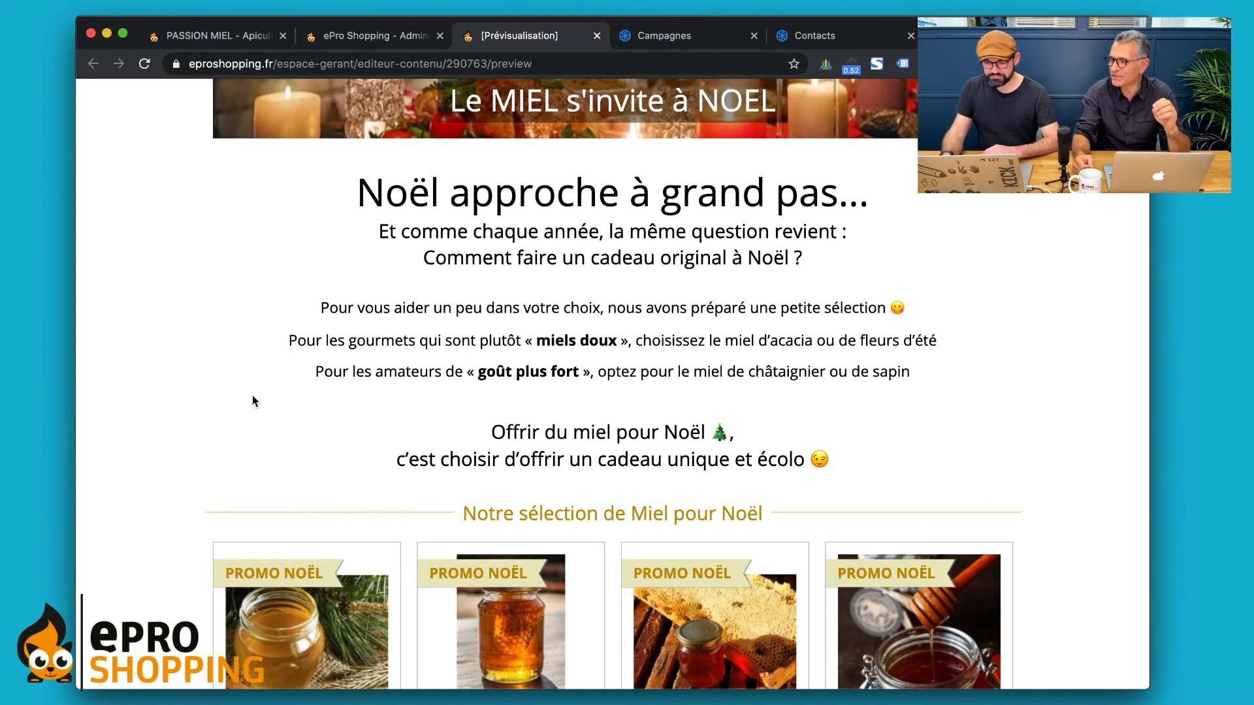
{"action": "scroll", "coordinate": [254, 401], "scroll_direction": "down", "scroll_amount": 2}
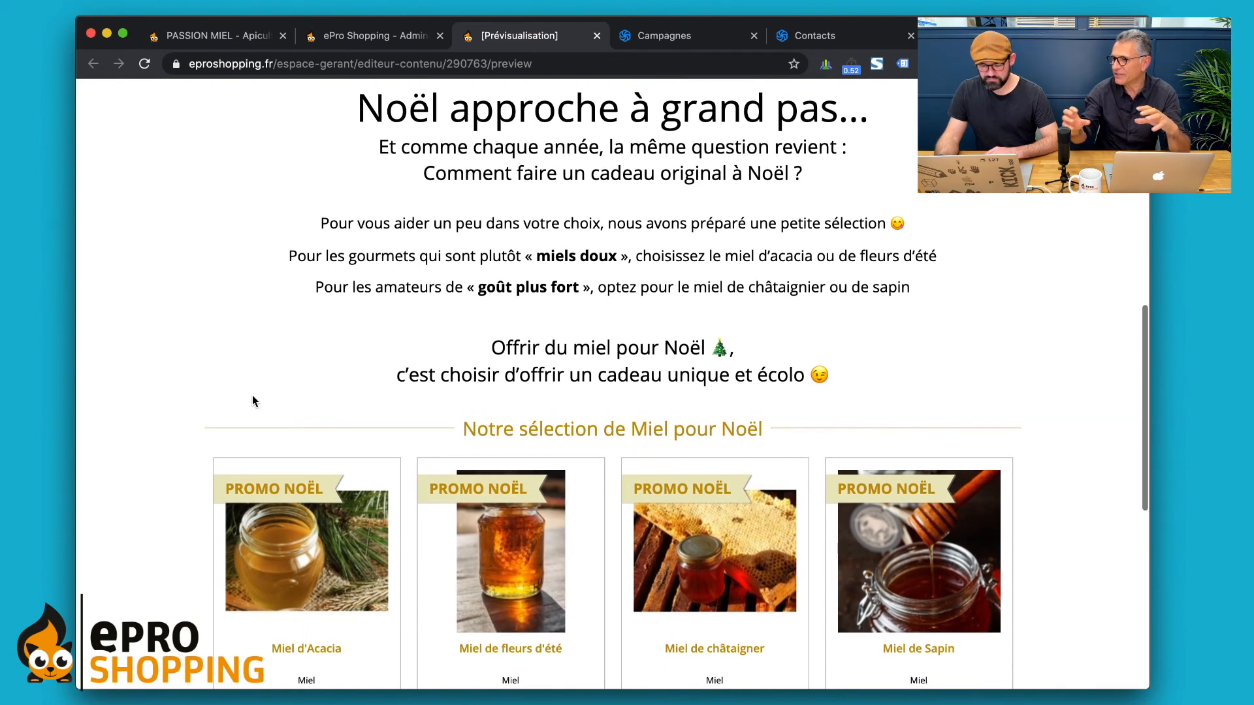
{"action": "scroll", "coordinate": [255, 401], "scroll_direction": "down", "scroll_amount": 1}
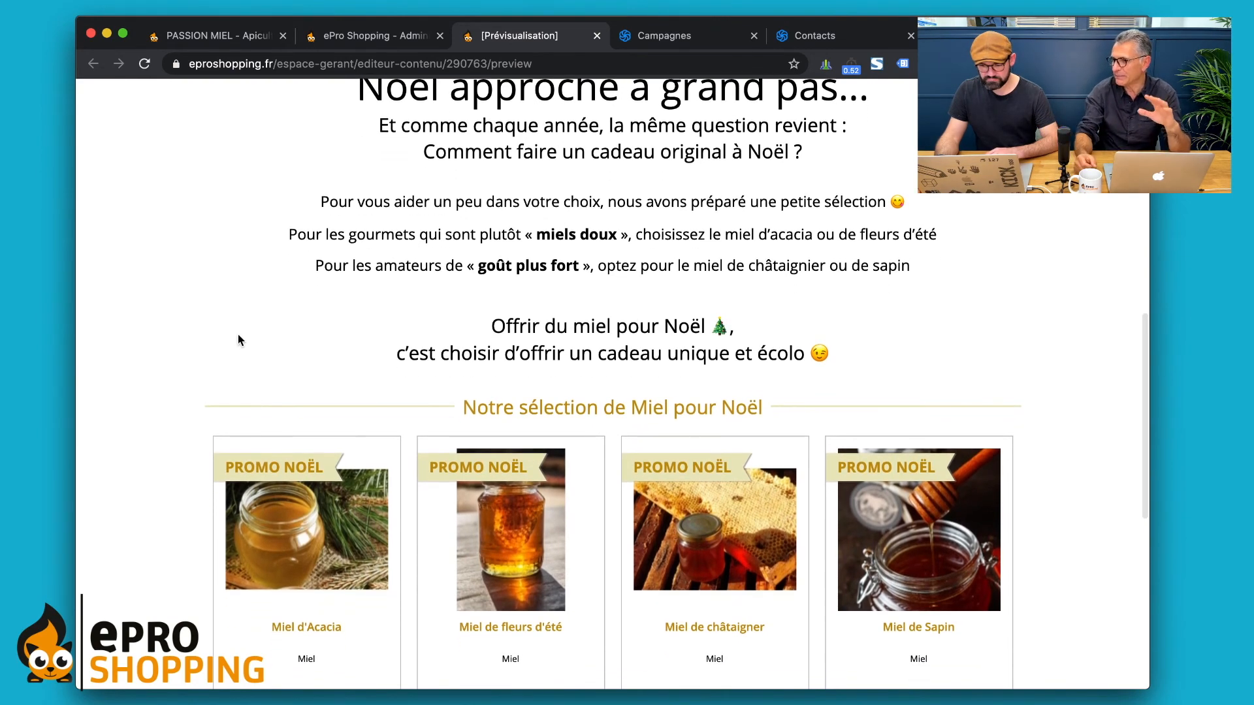
{"action": "scroll", "coordinate": [238, 339], "scroll_direction": "down", "scroll_amount": 2}
{"action": "scroll", "coordinate": [136, 392], "scroll_direction": "down", "scroll_amount": 3}
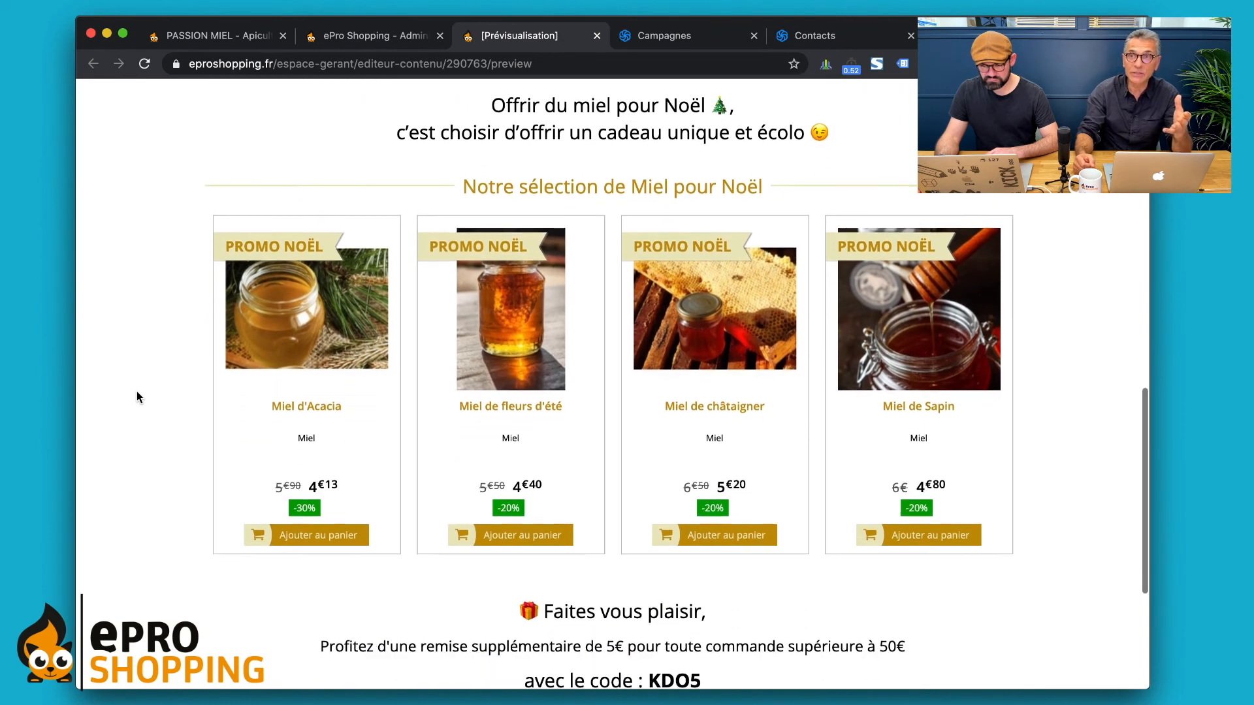
{"action": "scroll", "coordinate": [138, 393], "scroll_direction": "down", "scroll_amount": 1}
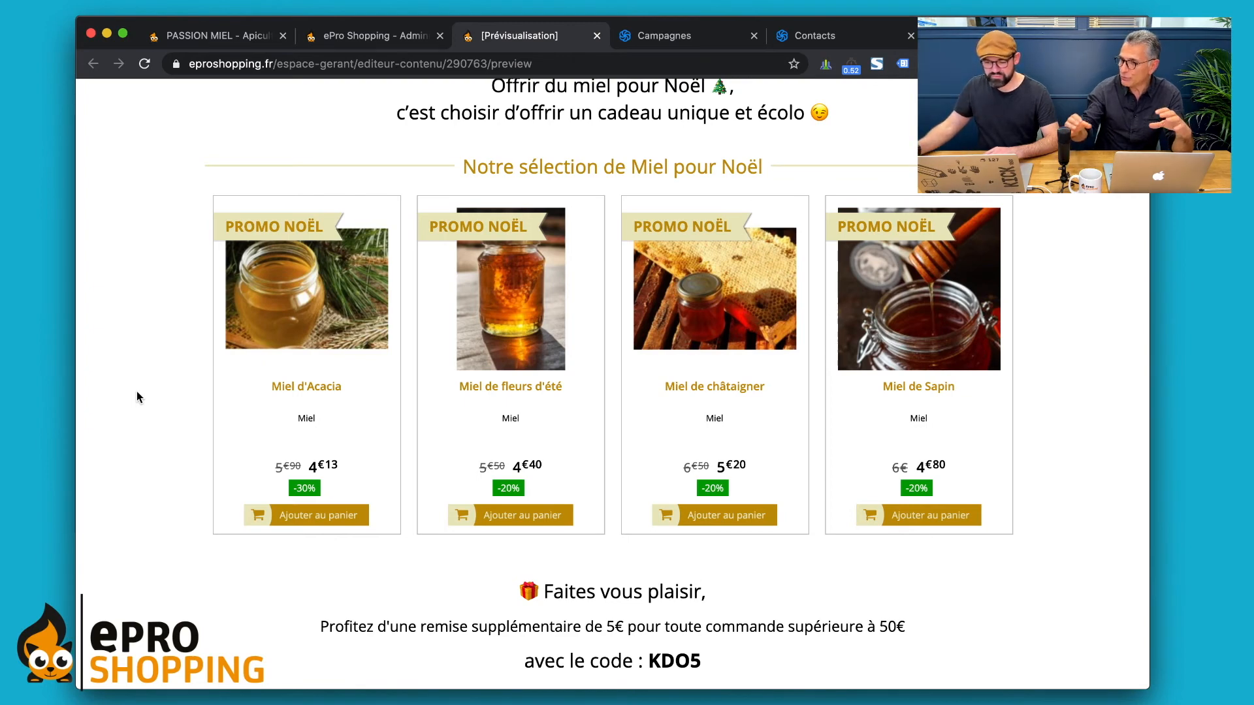
{"action": "scroll", "coordinate": [137, 396], "scroll_direction": "down", "scroll_amount": 2}
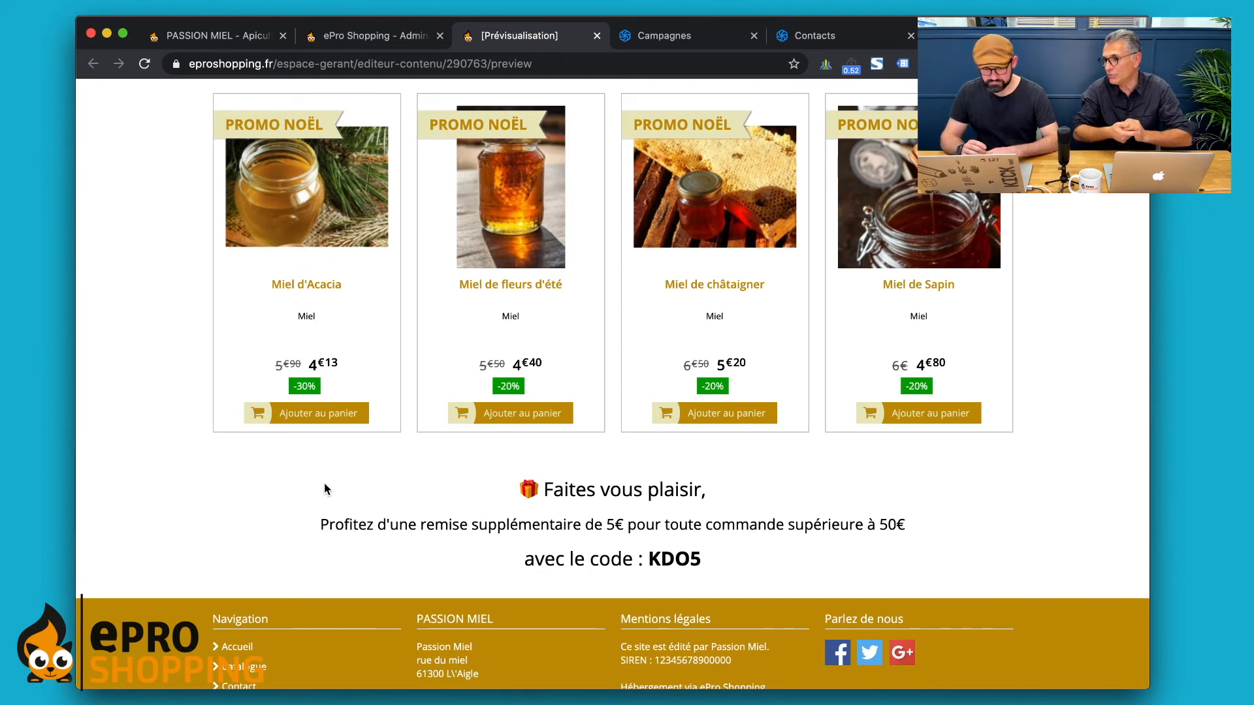
{"action": "scroll", "coordinate": [325, 489], "scroll_direction": "down", "scroll_amount": 1}
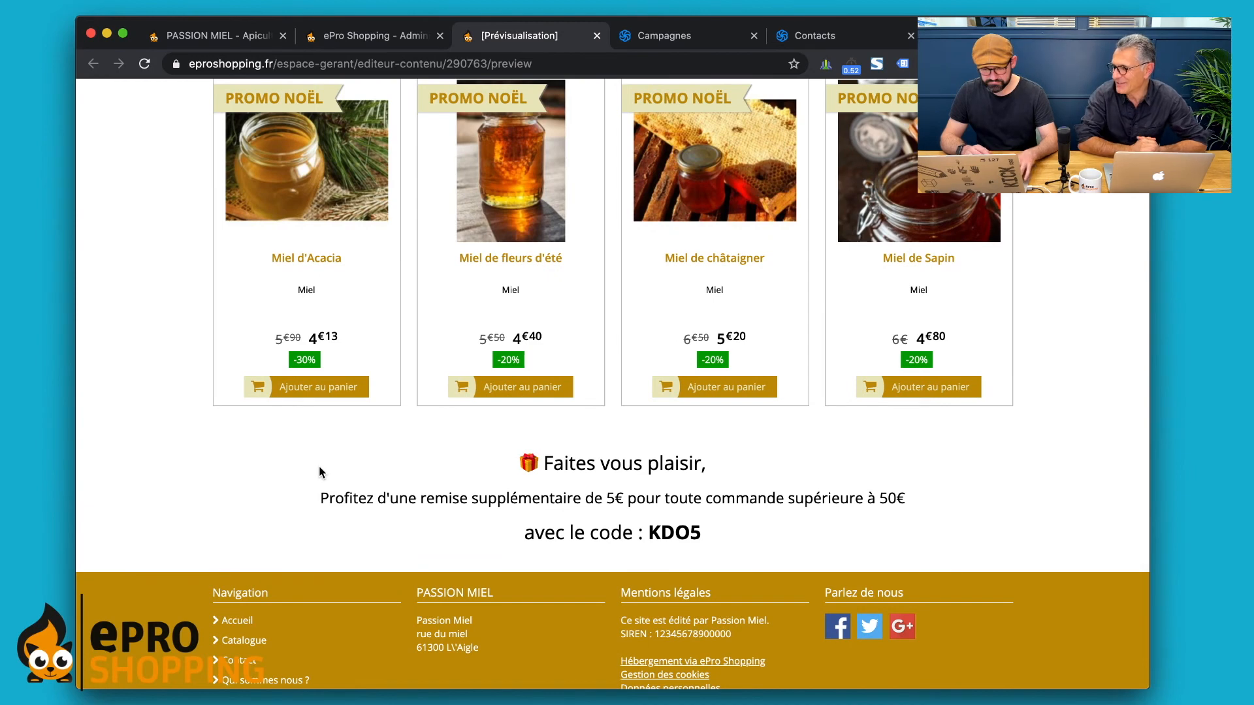
Step: Return to the page editor and review its blocks in order, from the image through the text and products to the closing offer
{"action": "left_click", "coordinate": [361, 41]}
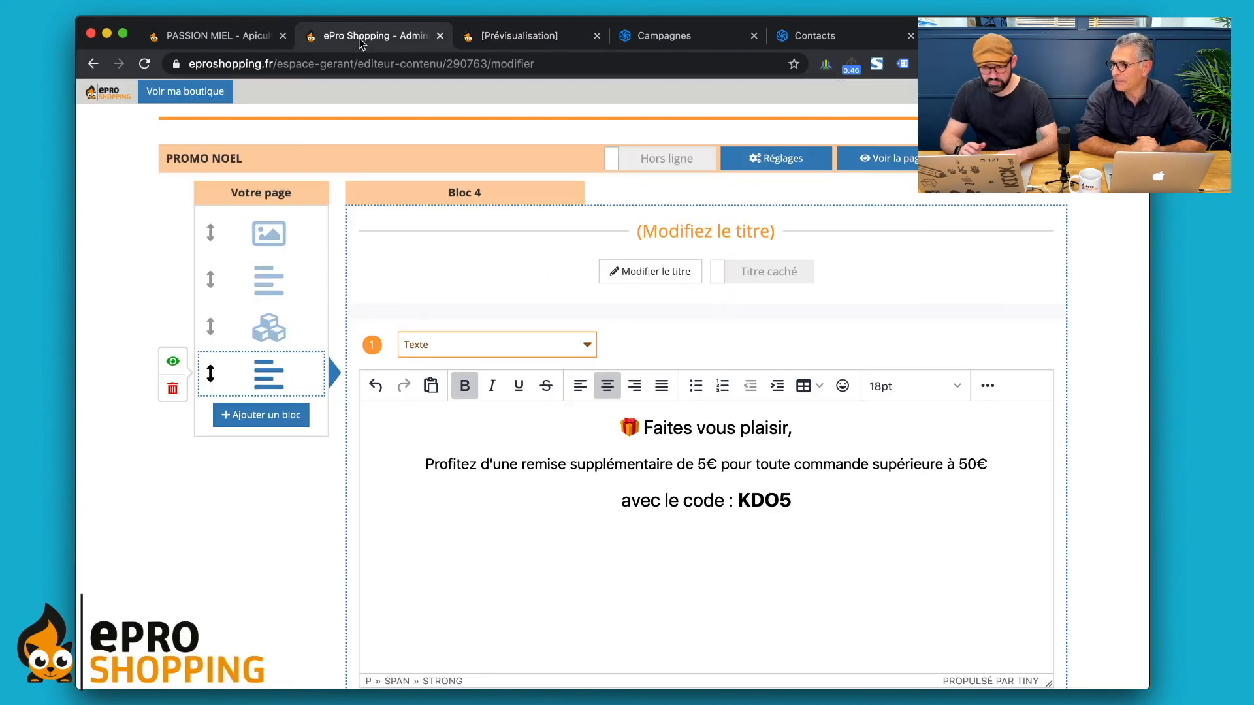
{"action": "scroll", "coordinate": [999, 222], "scroll_direction": "up", "scroll_amount": 5}
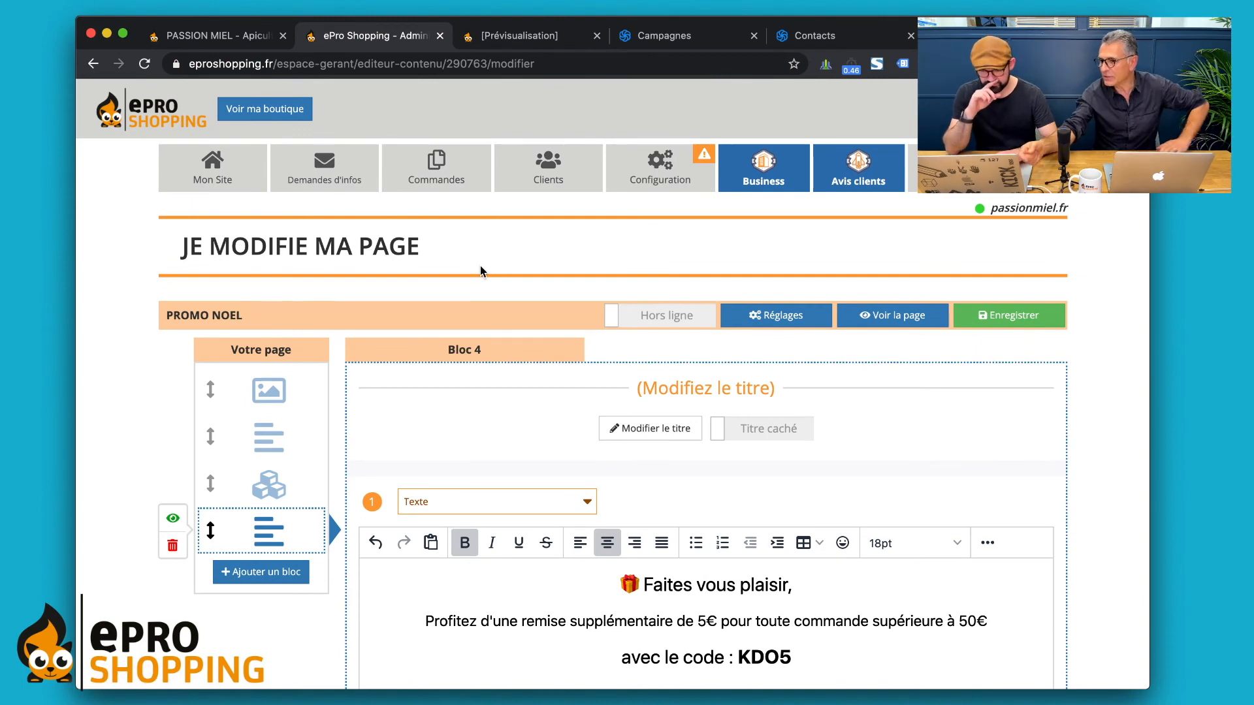
{"action": "left_click_drag", "start_coordinate": [470, 255], "coordinate": [261, 259]}
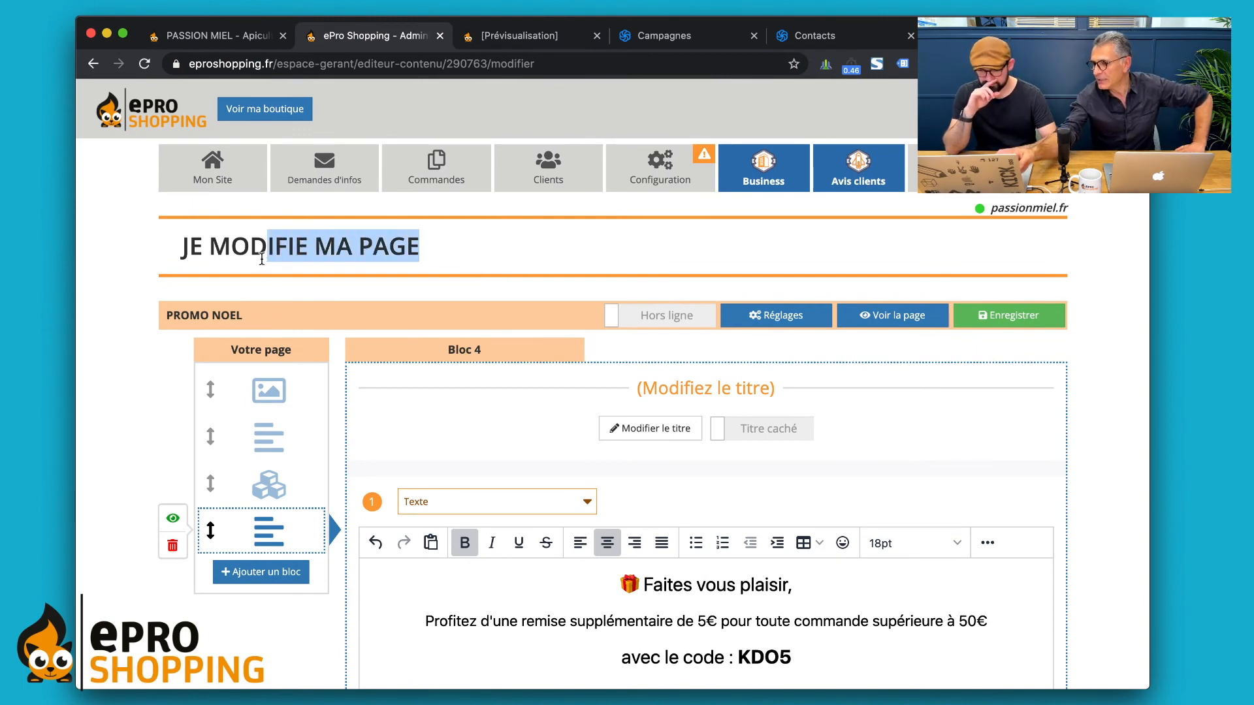
{"action": "left_click", "coordinate": [303, 245]}
{"action": "scroll", "coordinate": [408, 231], "scroll_direction": "down", "scroll_amount": 5}
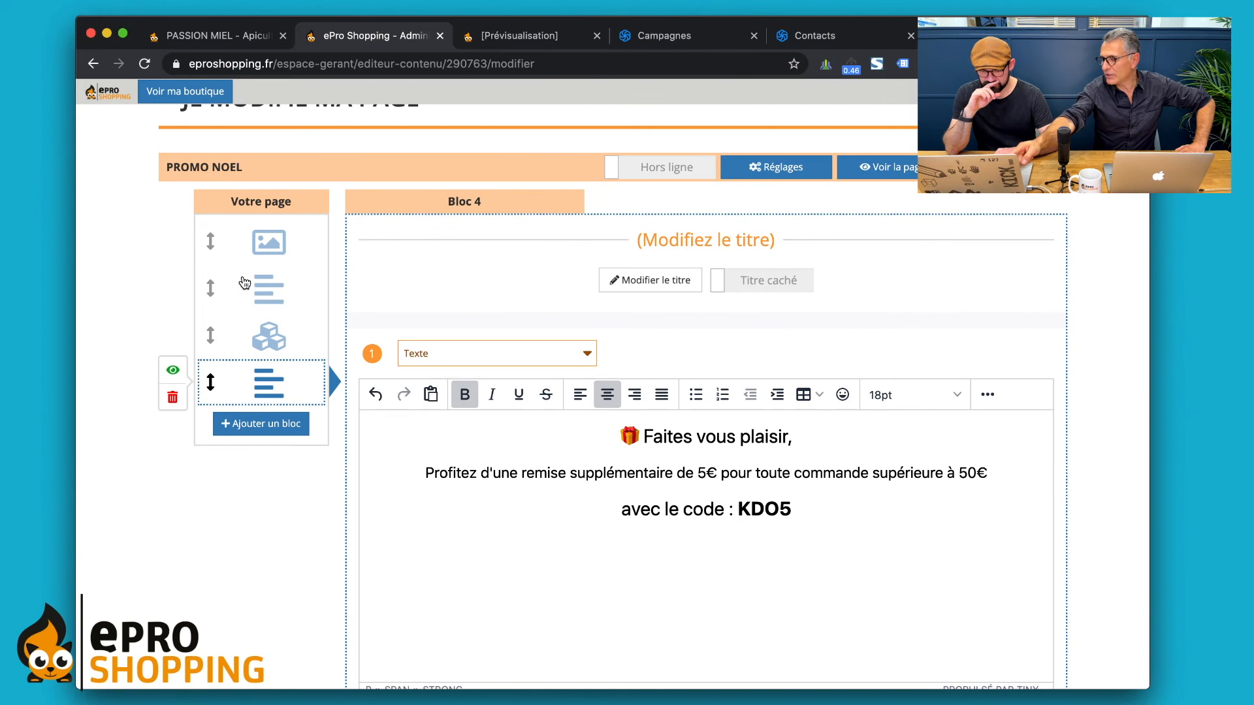
{"action": "left_click", "coordinate": [265, 235]}
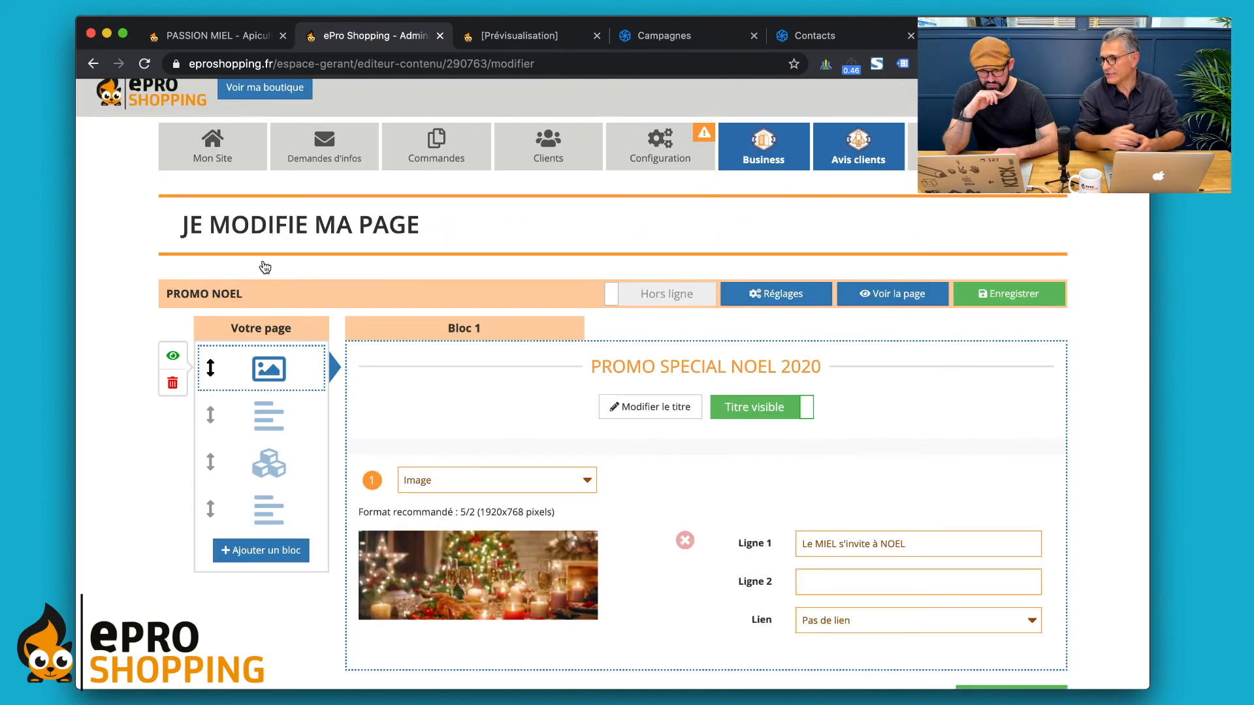
{"action": "scroll", "coordinate": [265, 271], "scroll_direction": "down", "scroll_amount": 2}
{"action": "left_click", "coordinate": [273, 368]}
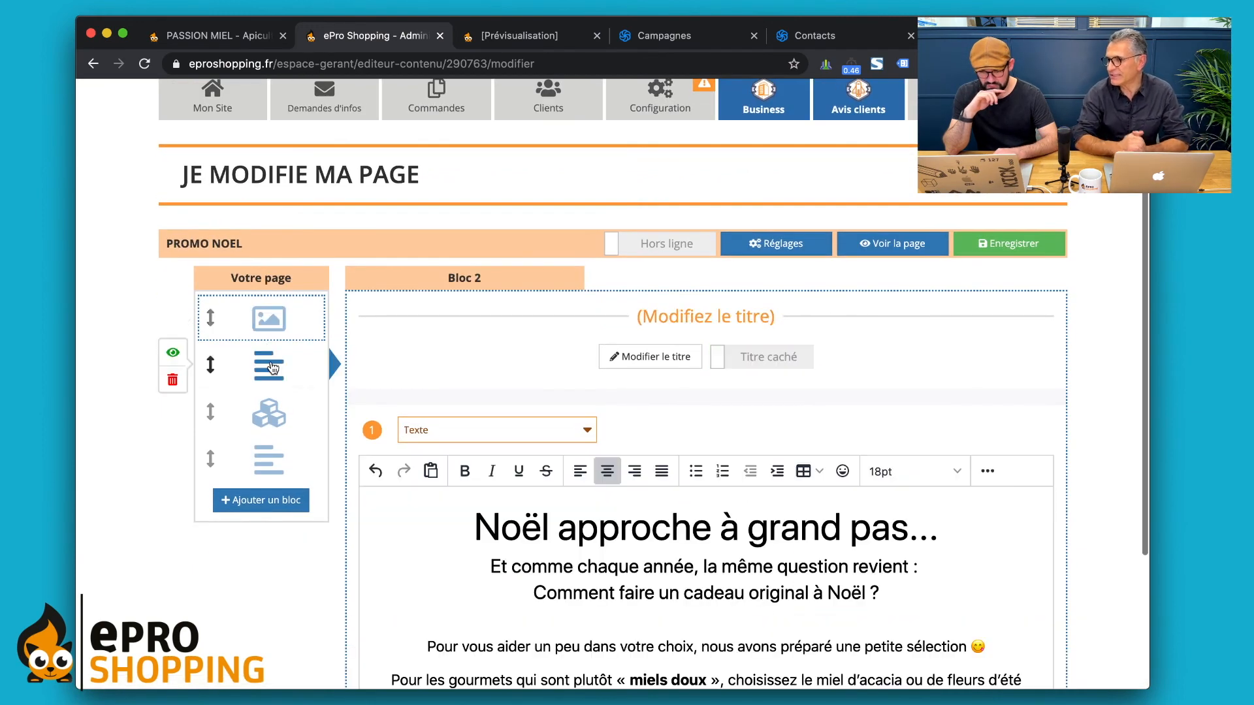
{"action": "left_click", "coordinate": [266, 425]}
{"action": "left_click", "coordinate": [262, 449]}
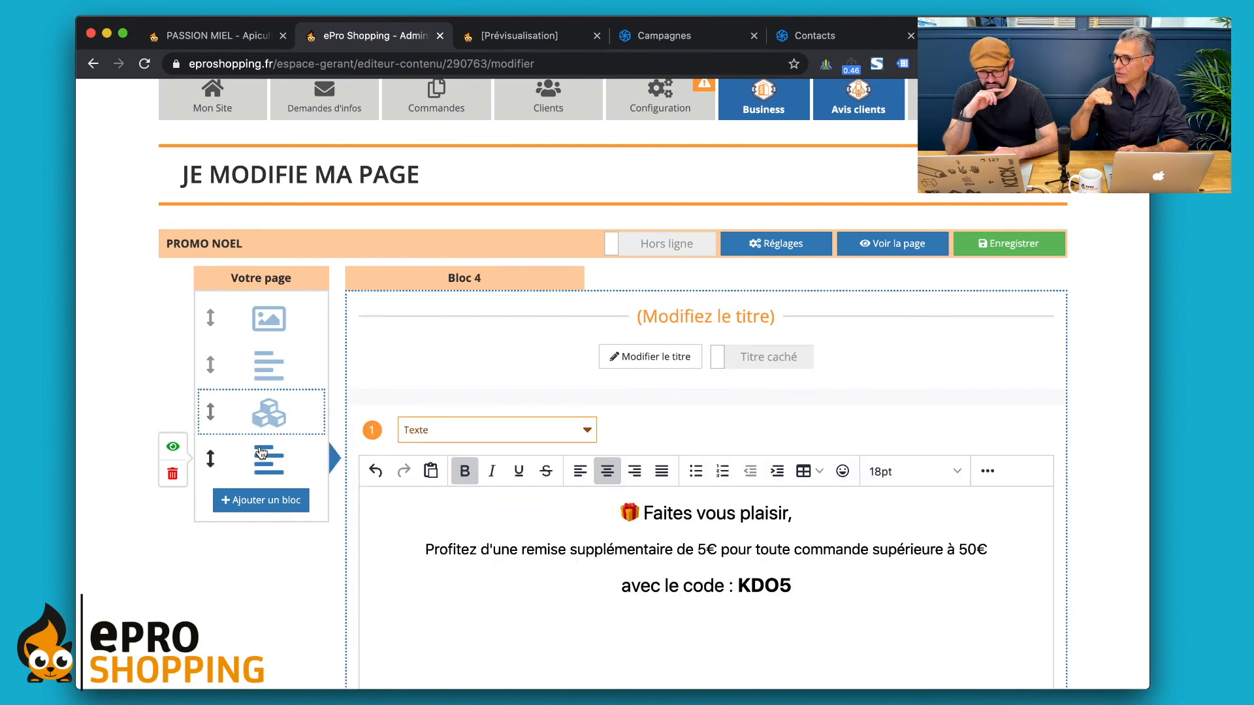
Step: Return to the image block, put the PROMO NOEL page online and save it
{"action": "left_click", "coordinate": [258, 326]}
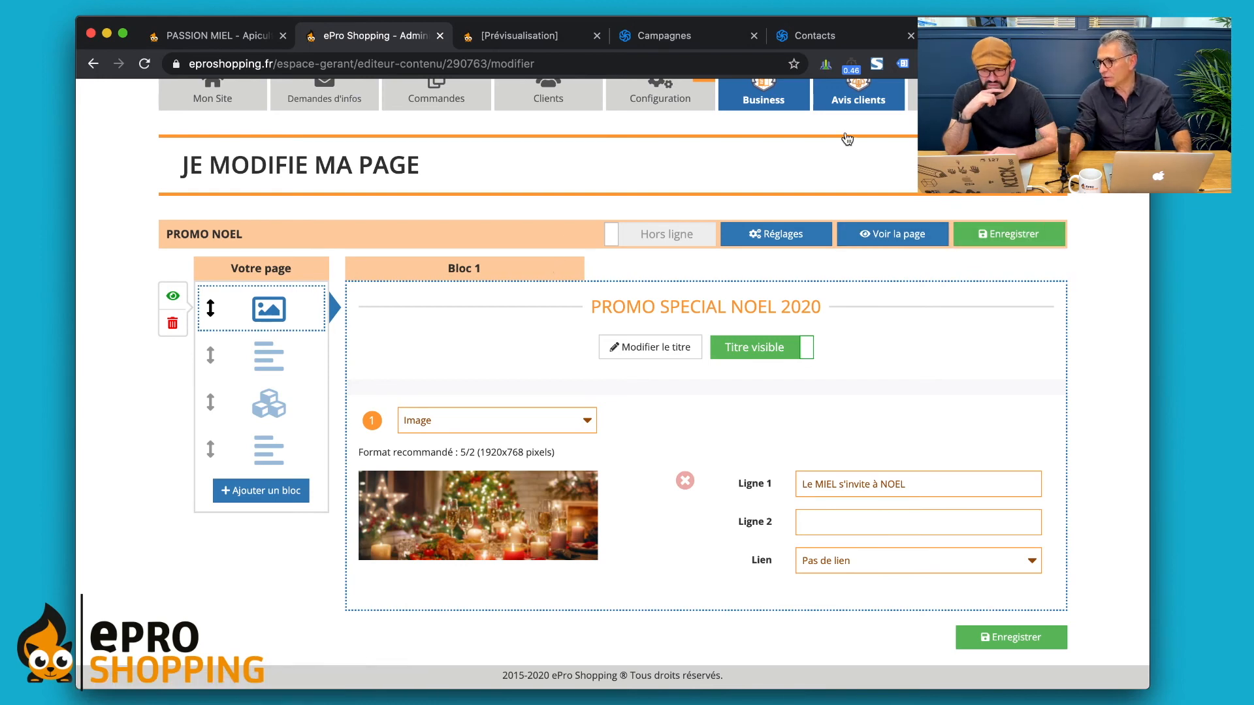
{"action": "left_click", "coordinate": [658, 243]}
{"action": "left_click", "coordinate": [1022, 226]}
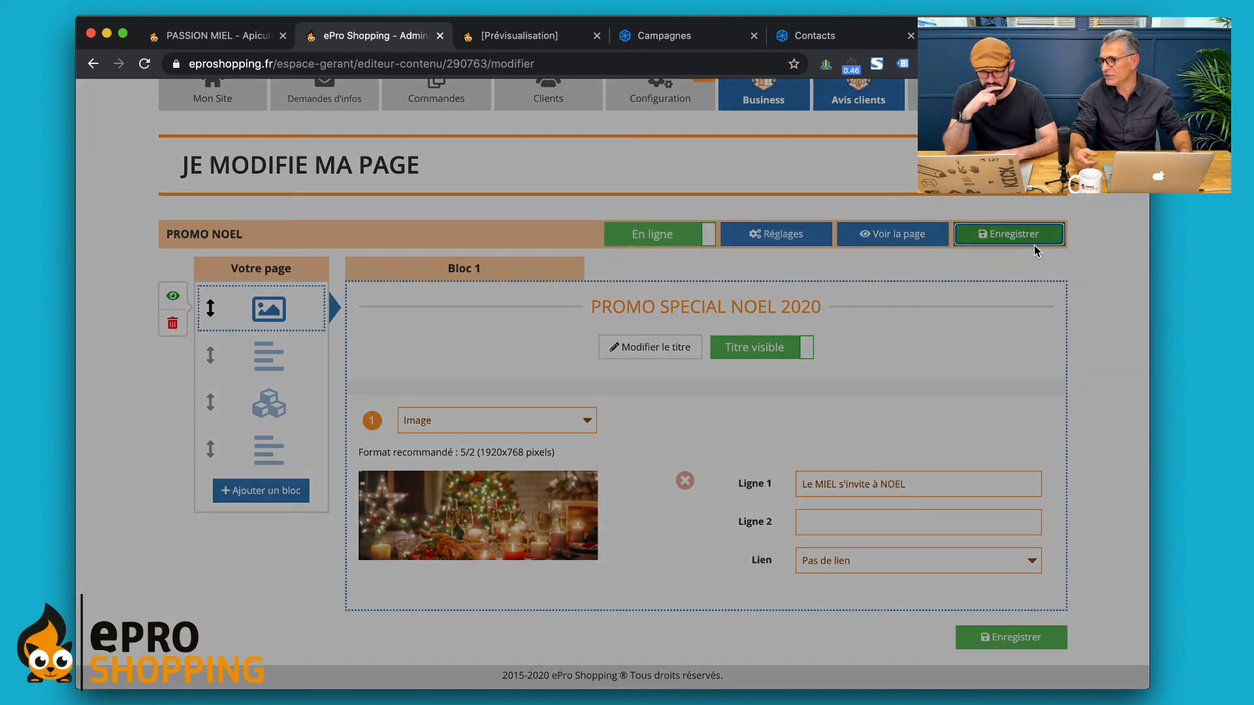
{"action": "left_click", "coordinate": [832, 124]}
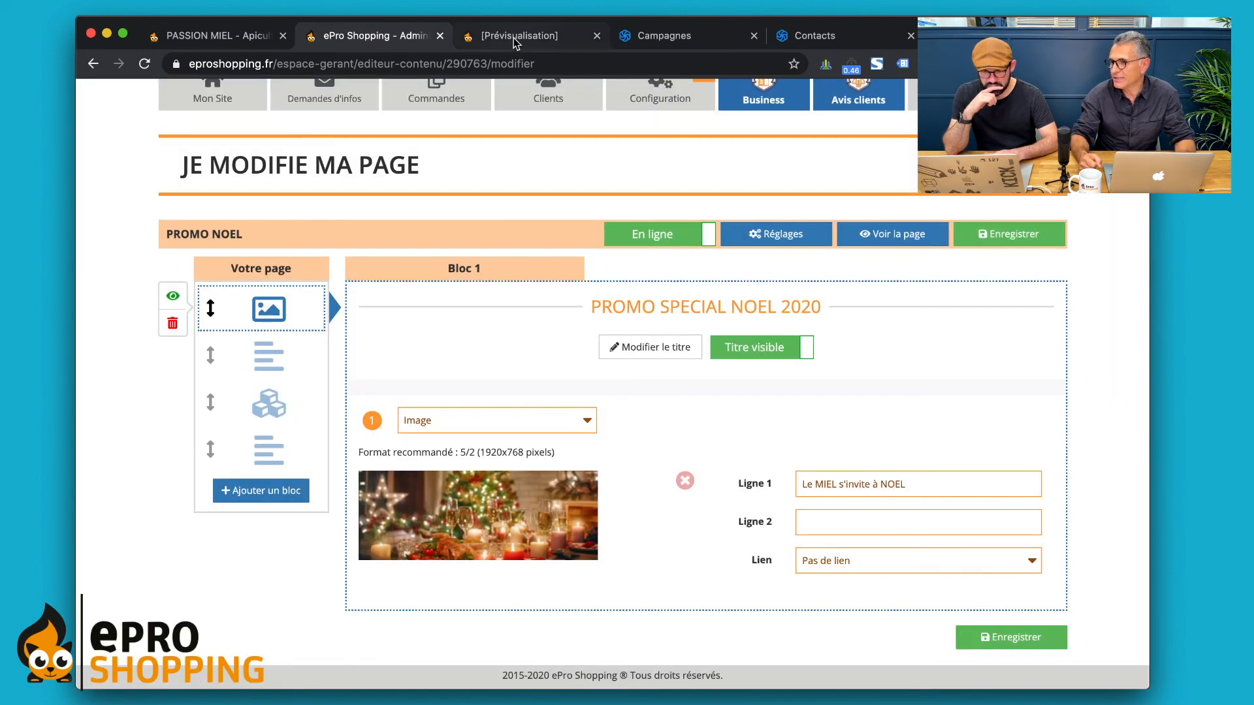
Step: Close the page preview and check the shop home page's header and footer for the PROMO NOEL link
{"action": "left_click", "coordinate": [515, 36]}
{"action": "scroll", "coordinate": [542, 253], "scroll_direction": "up", "scroll_amount": 10}
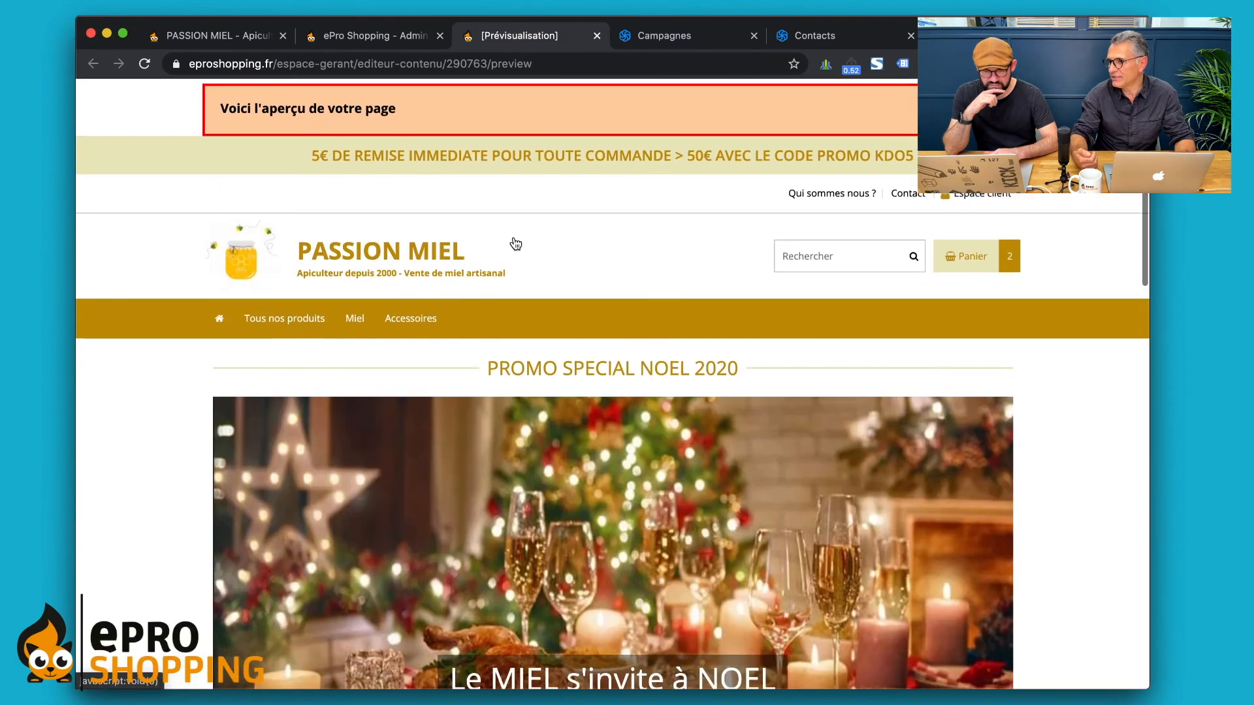
{"action": "left_click", "coordinate": [595, 36]}
{"action": "left_click", "coordinate": [248, 37]}
{"action": "left_click", "coordinate": [315, 186]}
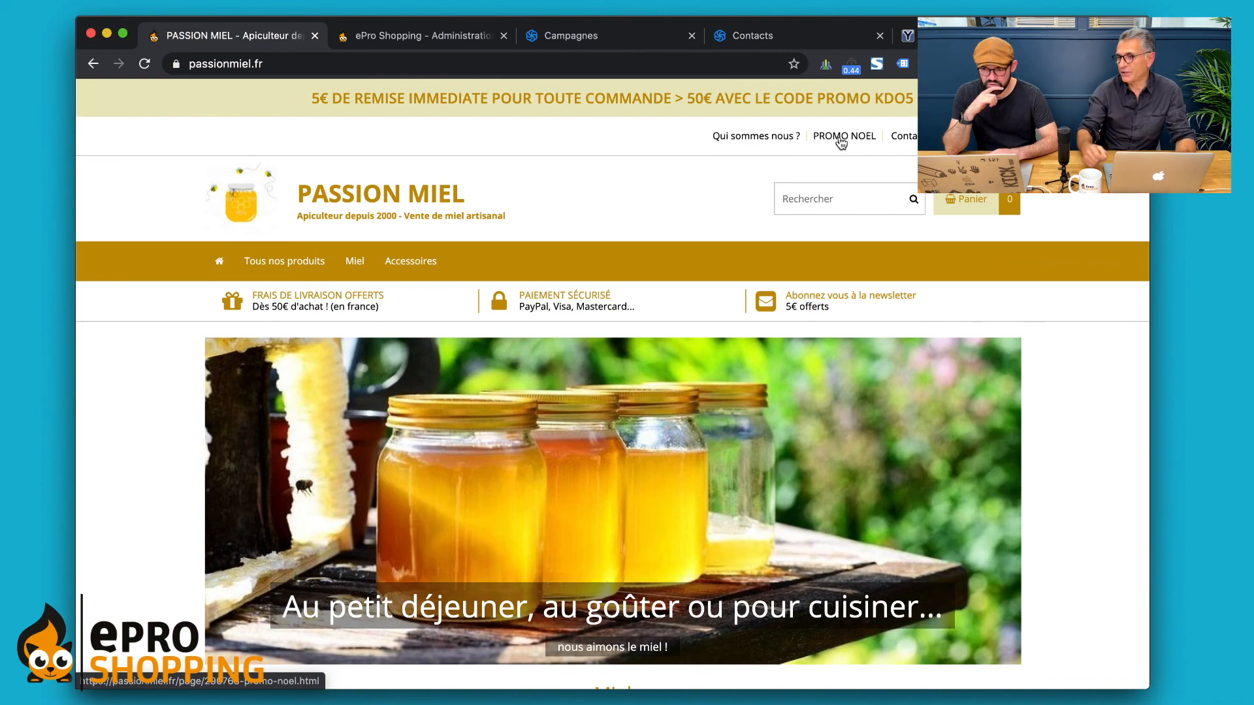
{"action": "scroll", "coordinate": [837, 141], "scroll_direction": "down", "scroll_amount": 20}
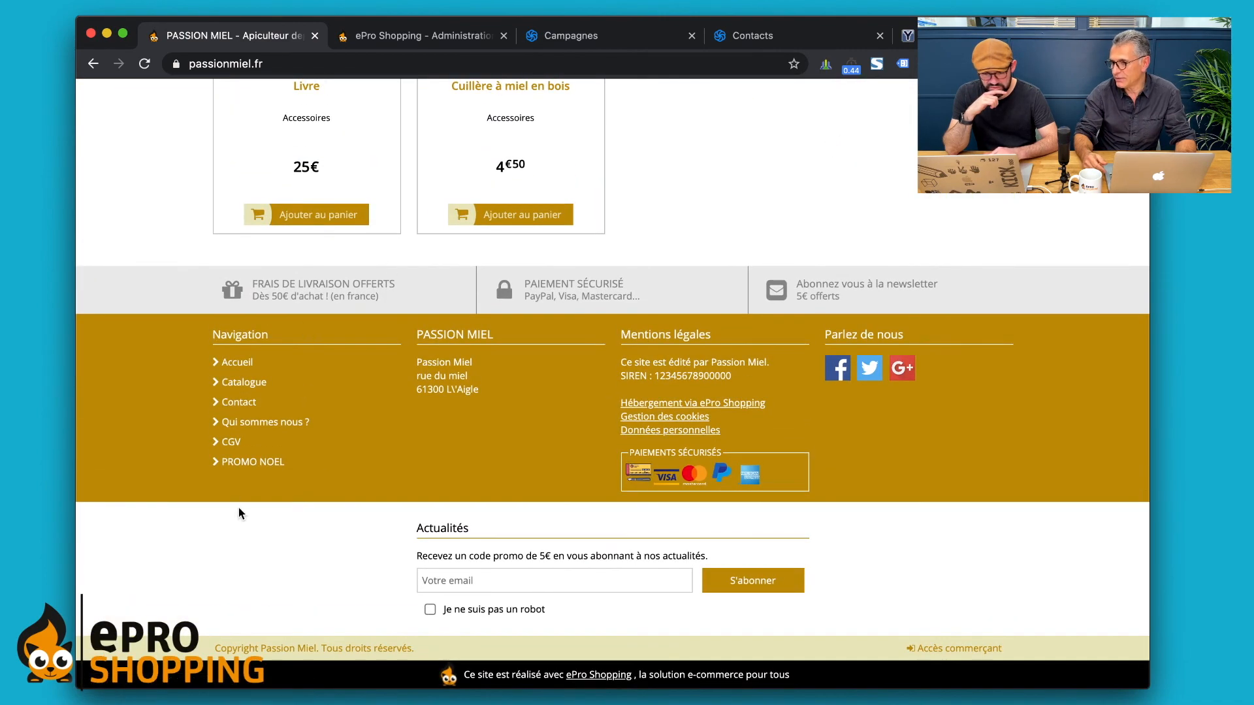
Step: Open the published PROMO NOEL page from the shop home page's header link and examine it from the banner image to the closing offer
{"action": "left_click", "coordinate": [238, 462]}
{"action": "scroll", "coordinate": [513, 389], "scroll_direction": "up", "scroll_amount": 5}
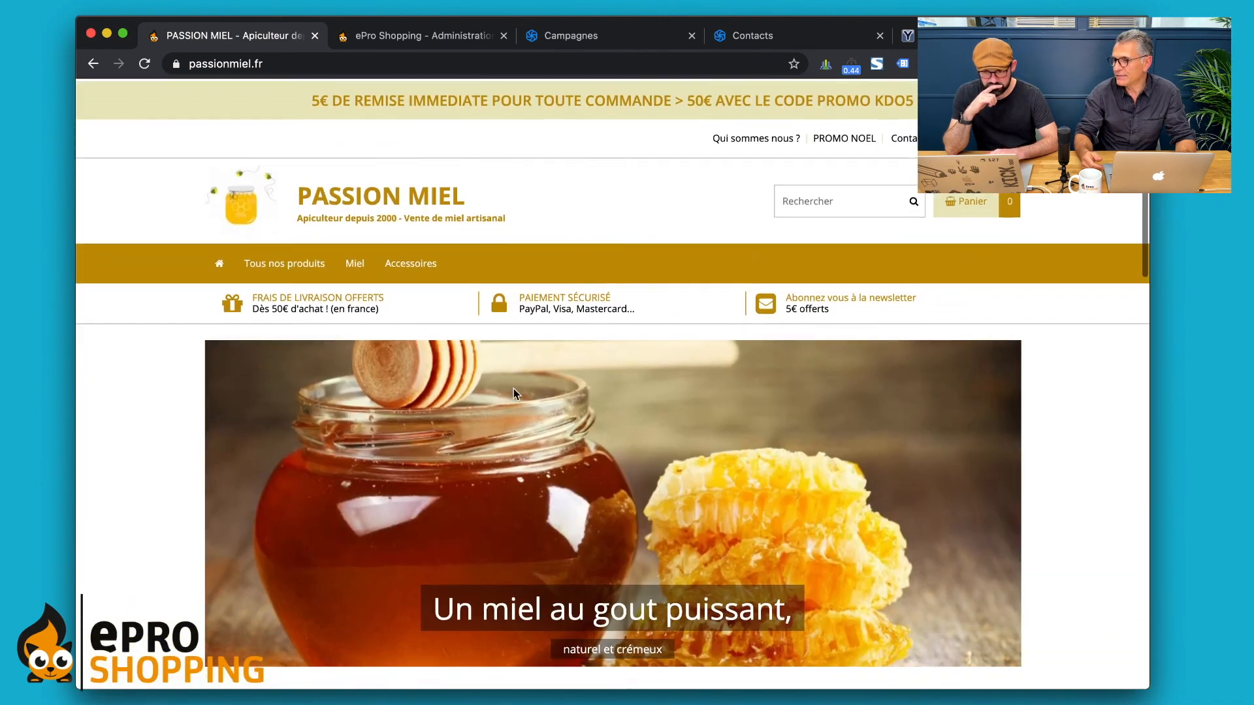
{"action": "left_click", "coordinate": [831, 137]}
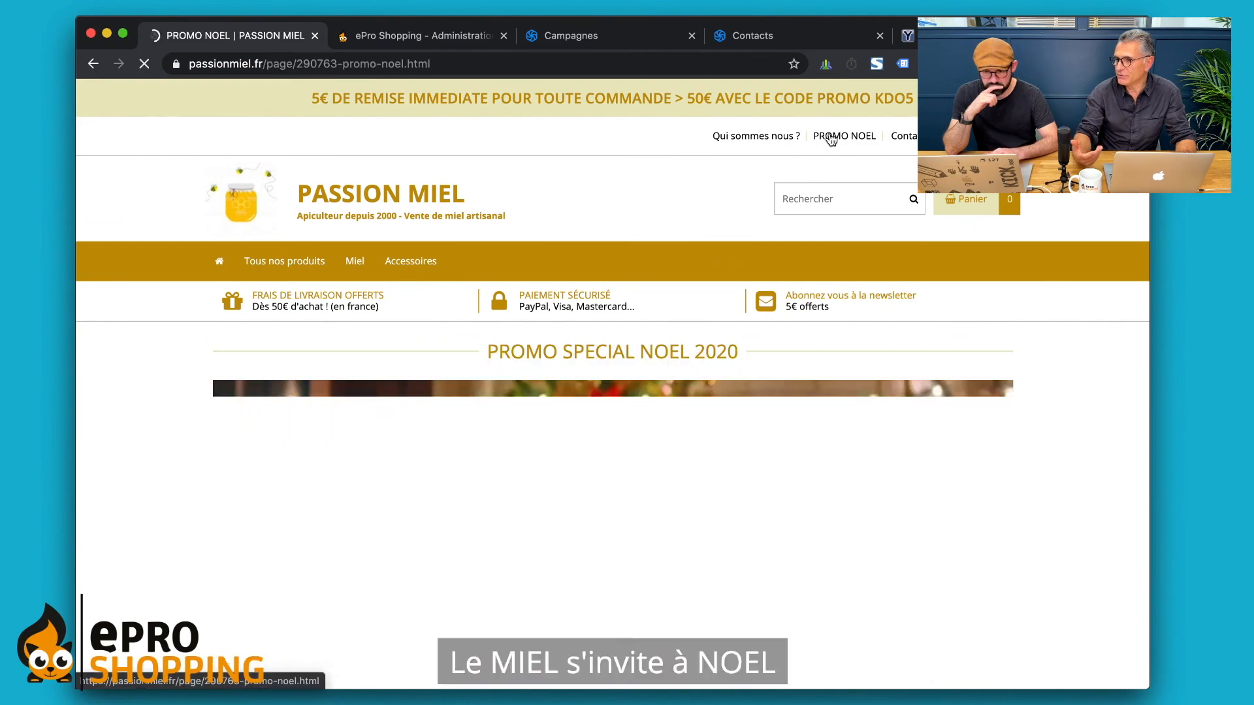
{"action": "scroll", "coordinate": [845, 420], "scroll_direction": "down", "scroll_amount": 4}
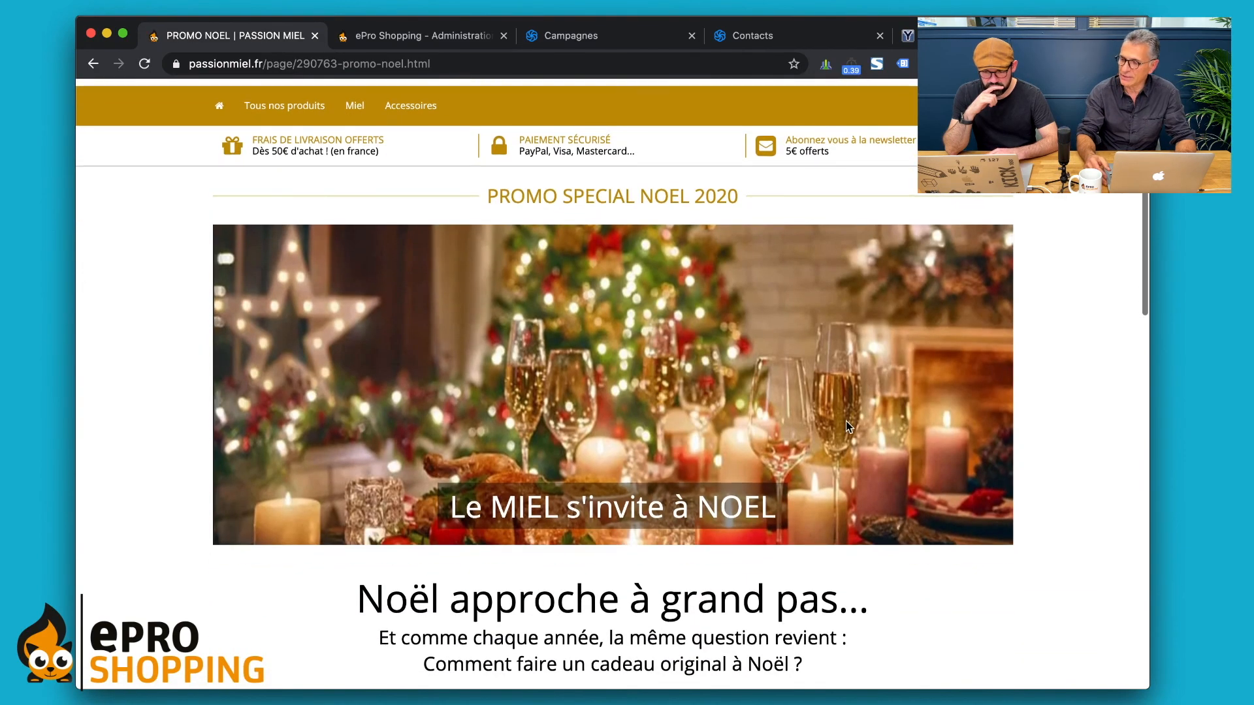
{"action": "scroll", "coordinate": [847, 425], "scroll_direction": "down", "scroll_amount": 10}
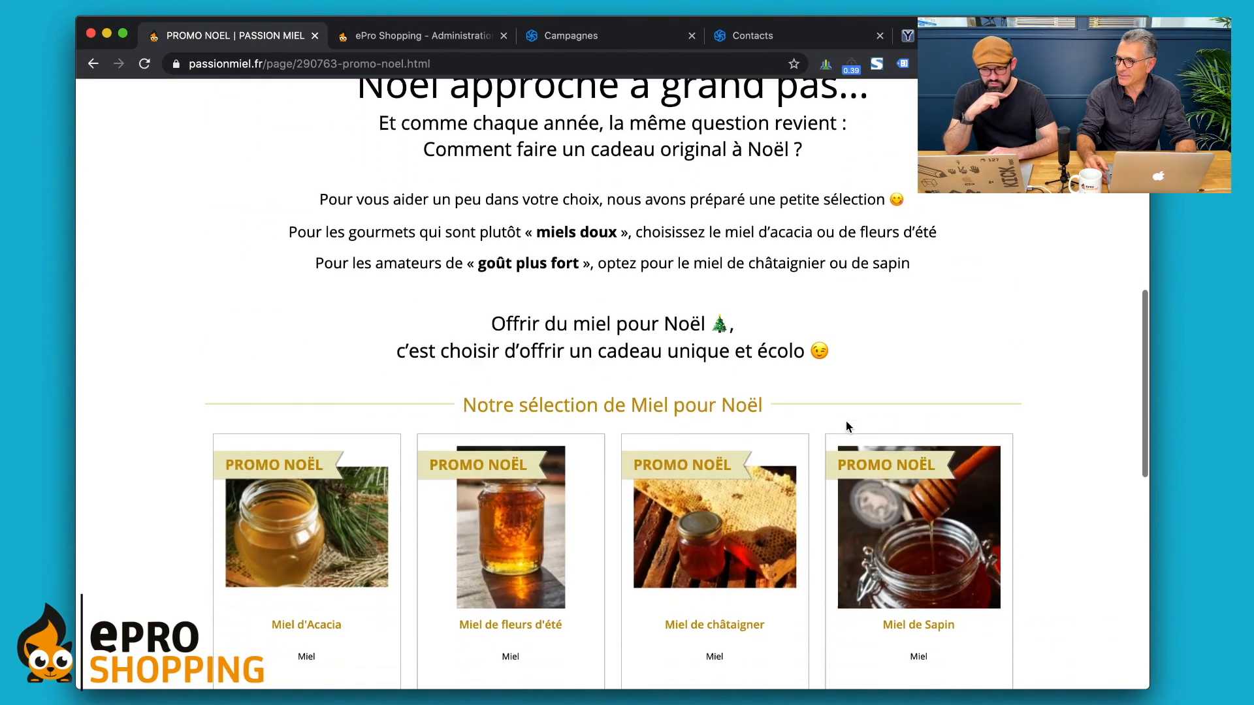
{"action": "scroll", "coordinate": [845, 420], "scroll_direction": "down", "scroll_amount": 8}
{"action": "scroll", "coordinate": [845, 421], "scroll_direction": "up", "scroll_amount": 5}
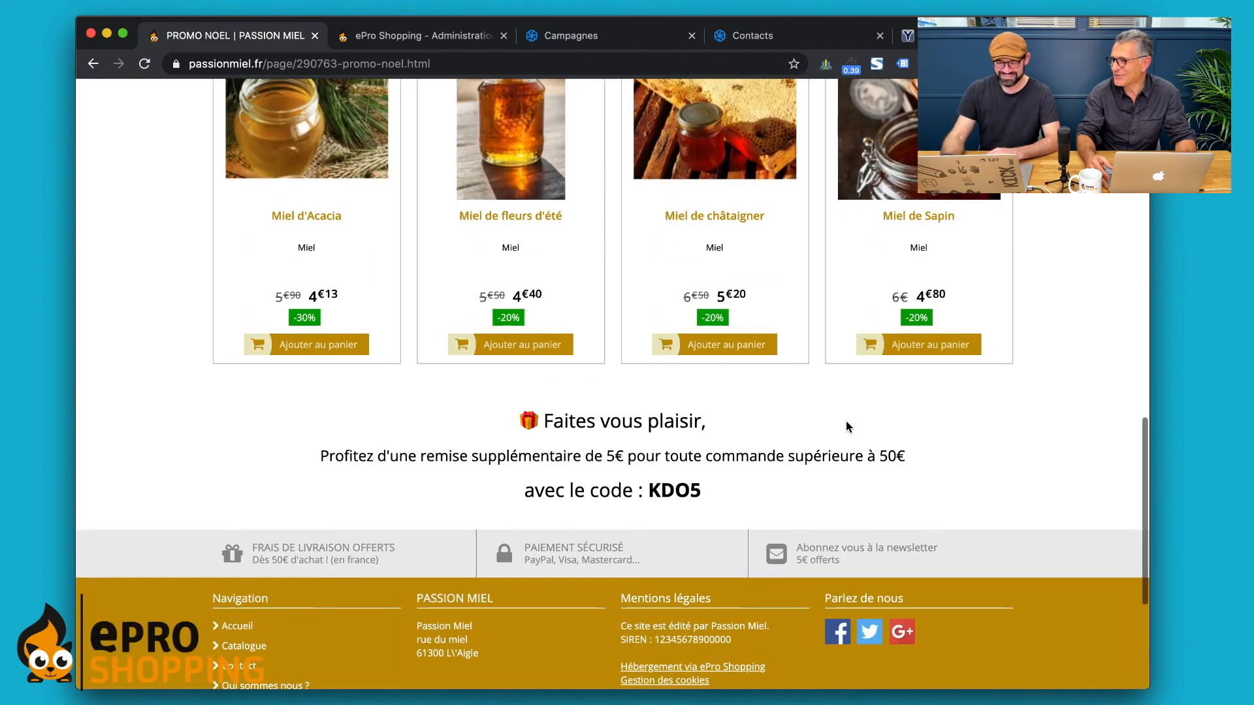
{"action": "scroll", "coordinate": [845, 420], "scroll_direction": "up", "scroll_amount": 16}
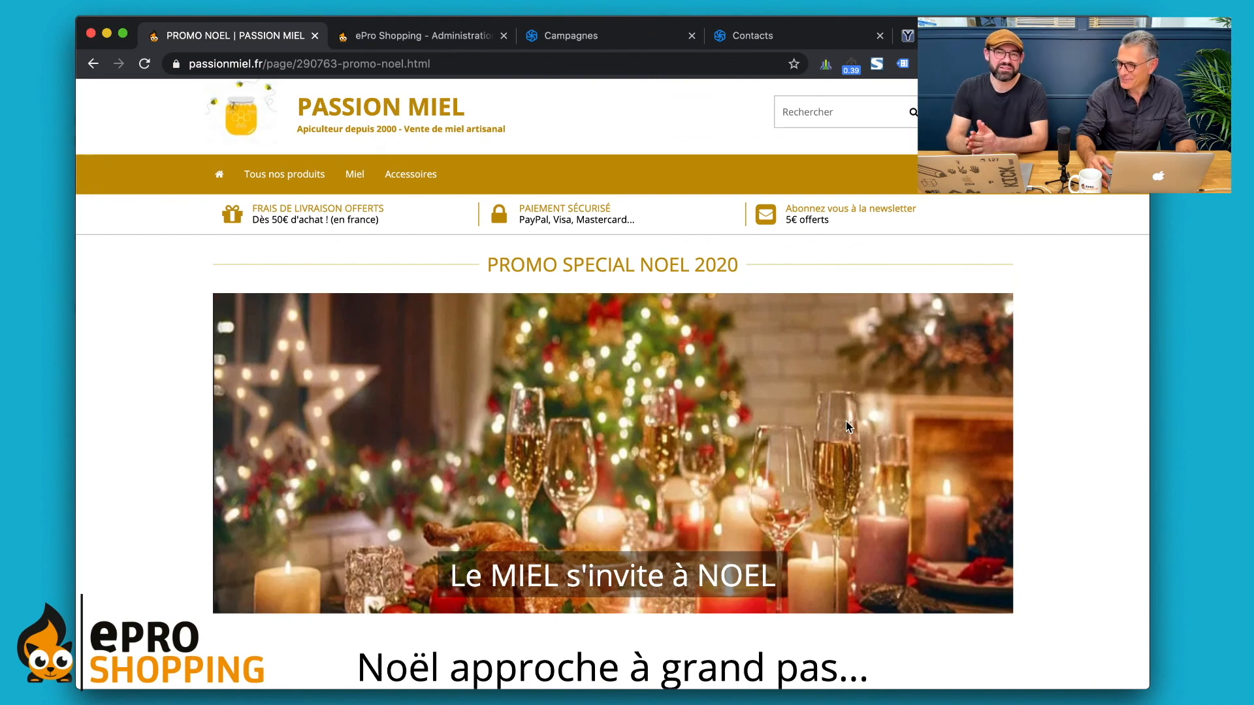
Step: Examine again the live page's Christmas introduction text and the honey selection with its PROMO NOËL labels and prices
{"action": "scroll", "coordinate": [845, 420], "scroll_direction": "down", "scroll_amount": 4}
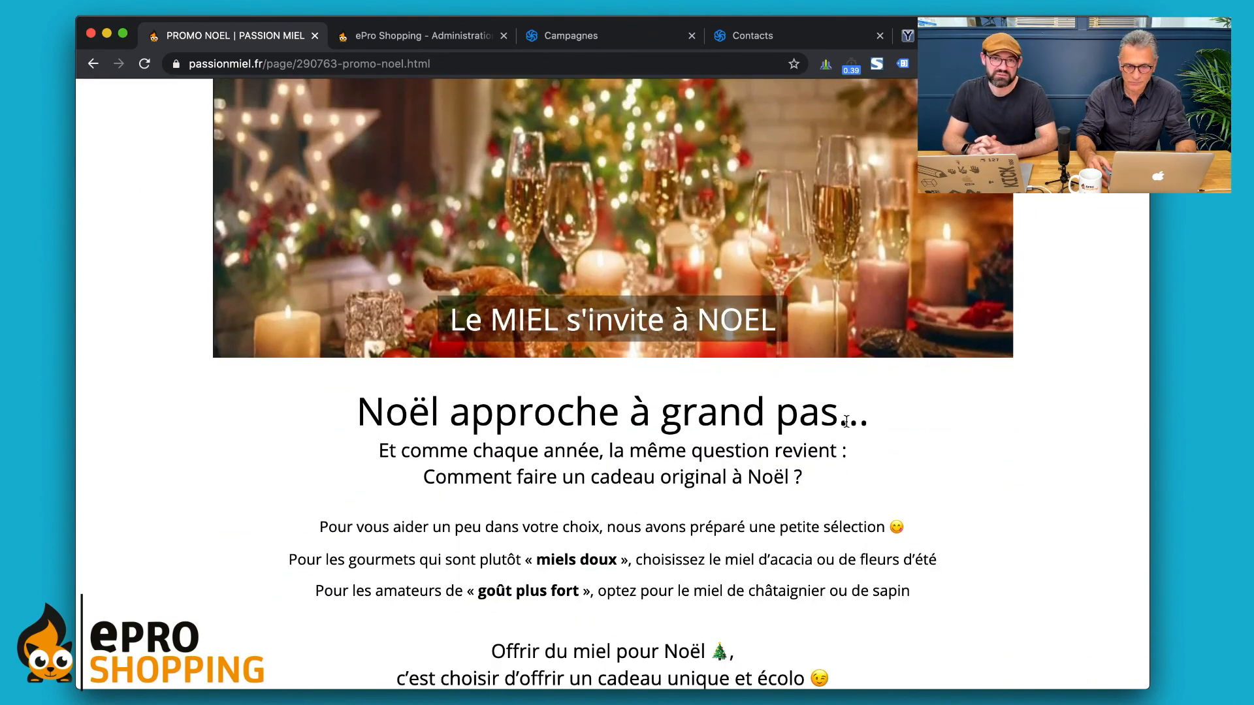
{"action": "scroll", "coordinate": [845, 421], "scroll_direction": "down", "scroll_amount": 2}
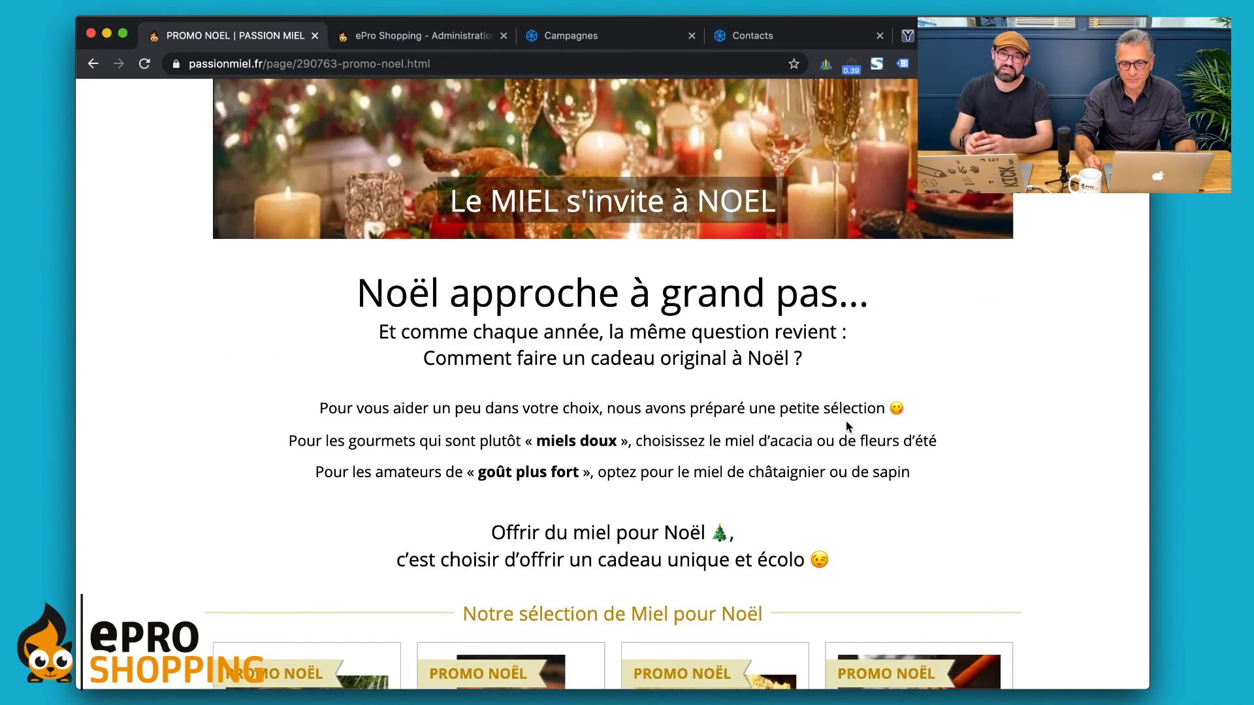
{"action": "scroll", "coordinate": [847, 426], "scroll_direction": "down", "scroll_amount": 3}
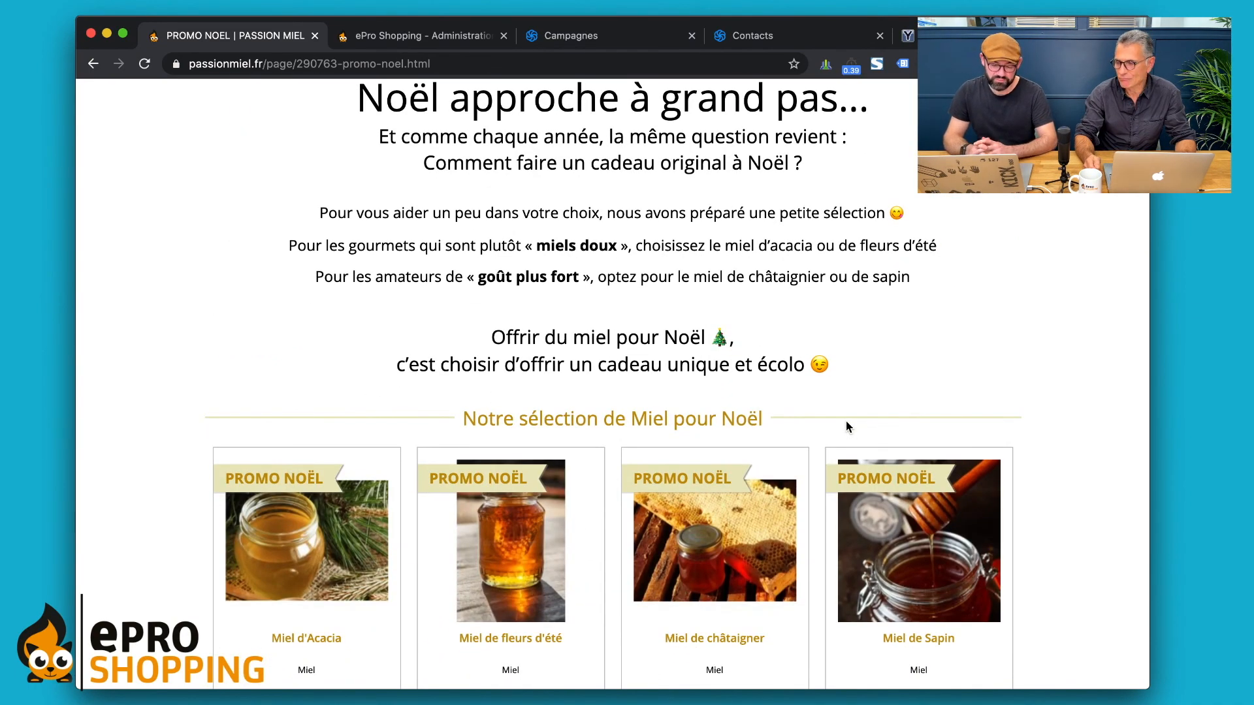
{"action": "scroll", "coordinate": [845, 426], "scroll_direction": "down", "scroll_amount": 2}
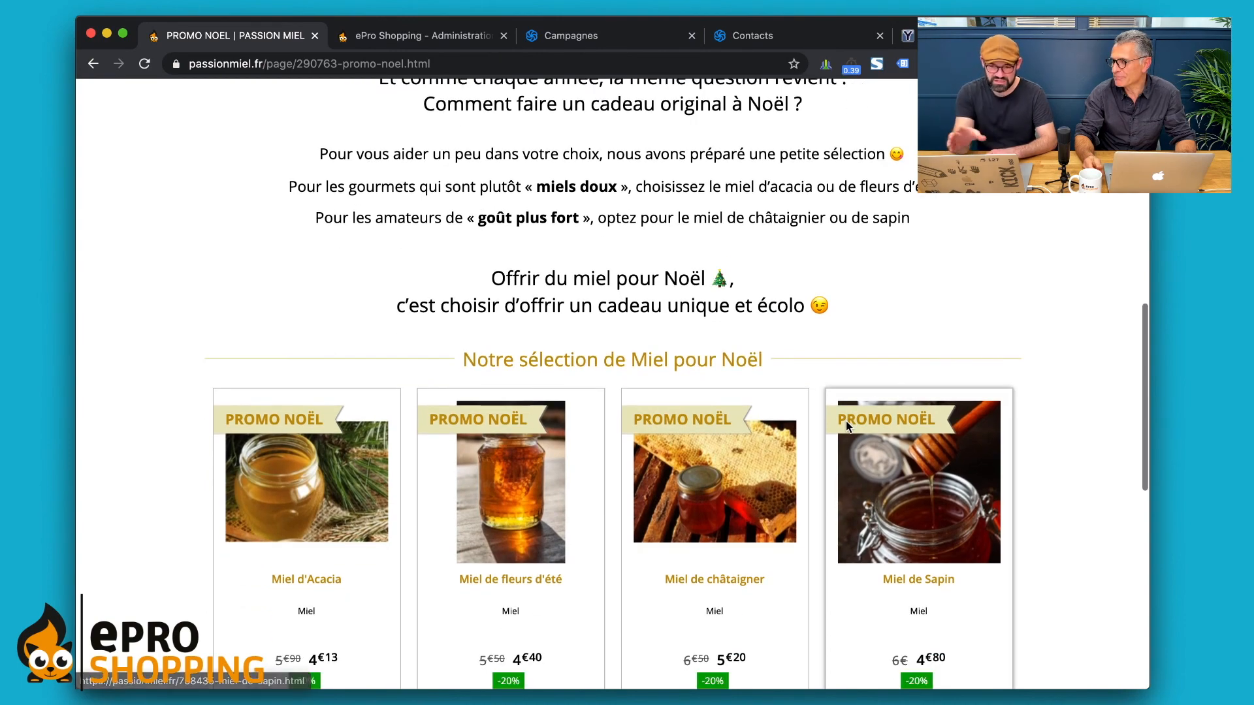
{"action": "scroll", "coordinate": [847, 427], "scroll_direction": "up", "scroll_amount": 8}
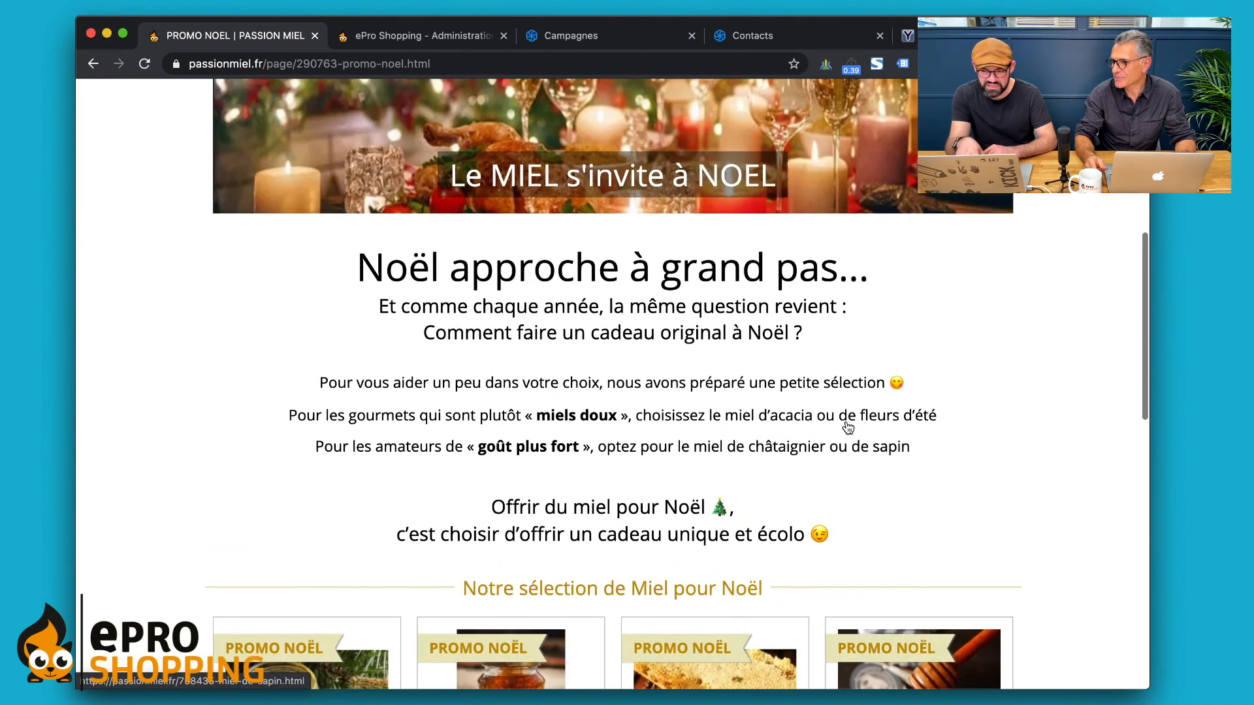
{"action": "scroll", "coordinate": [847, 426], "scroll_direction": "down", "scroll_amount": 5}
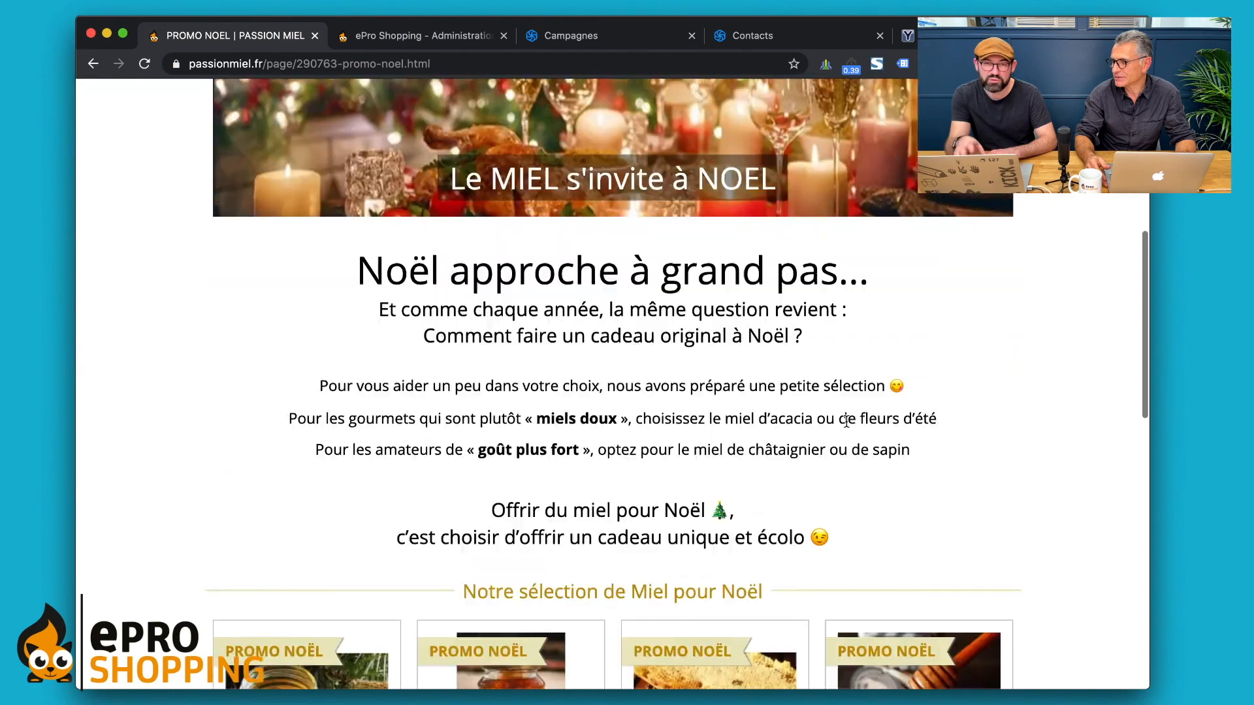
{"action": "scroll", "coordinate": [848, 427], "scroll_direction": "down", "scroll_amount": 4}
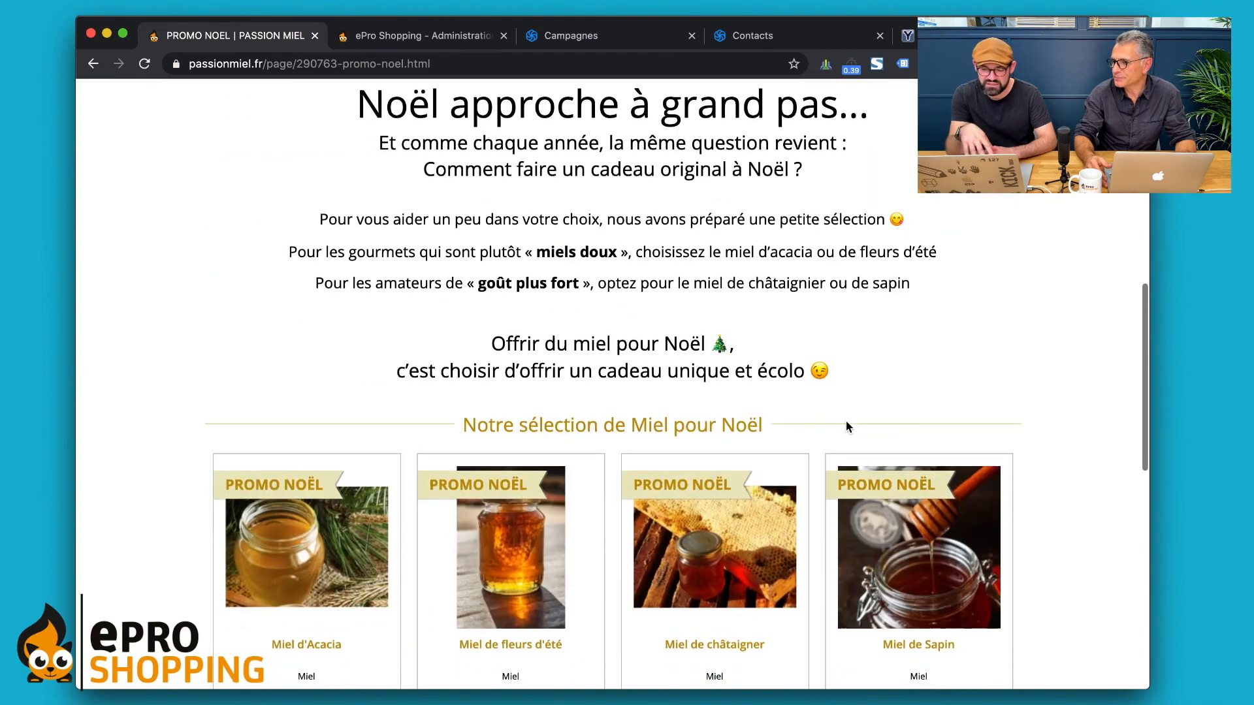